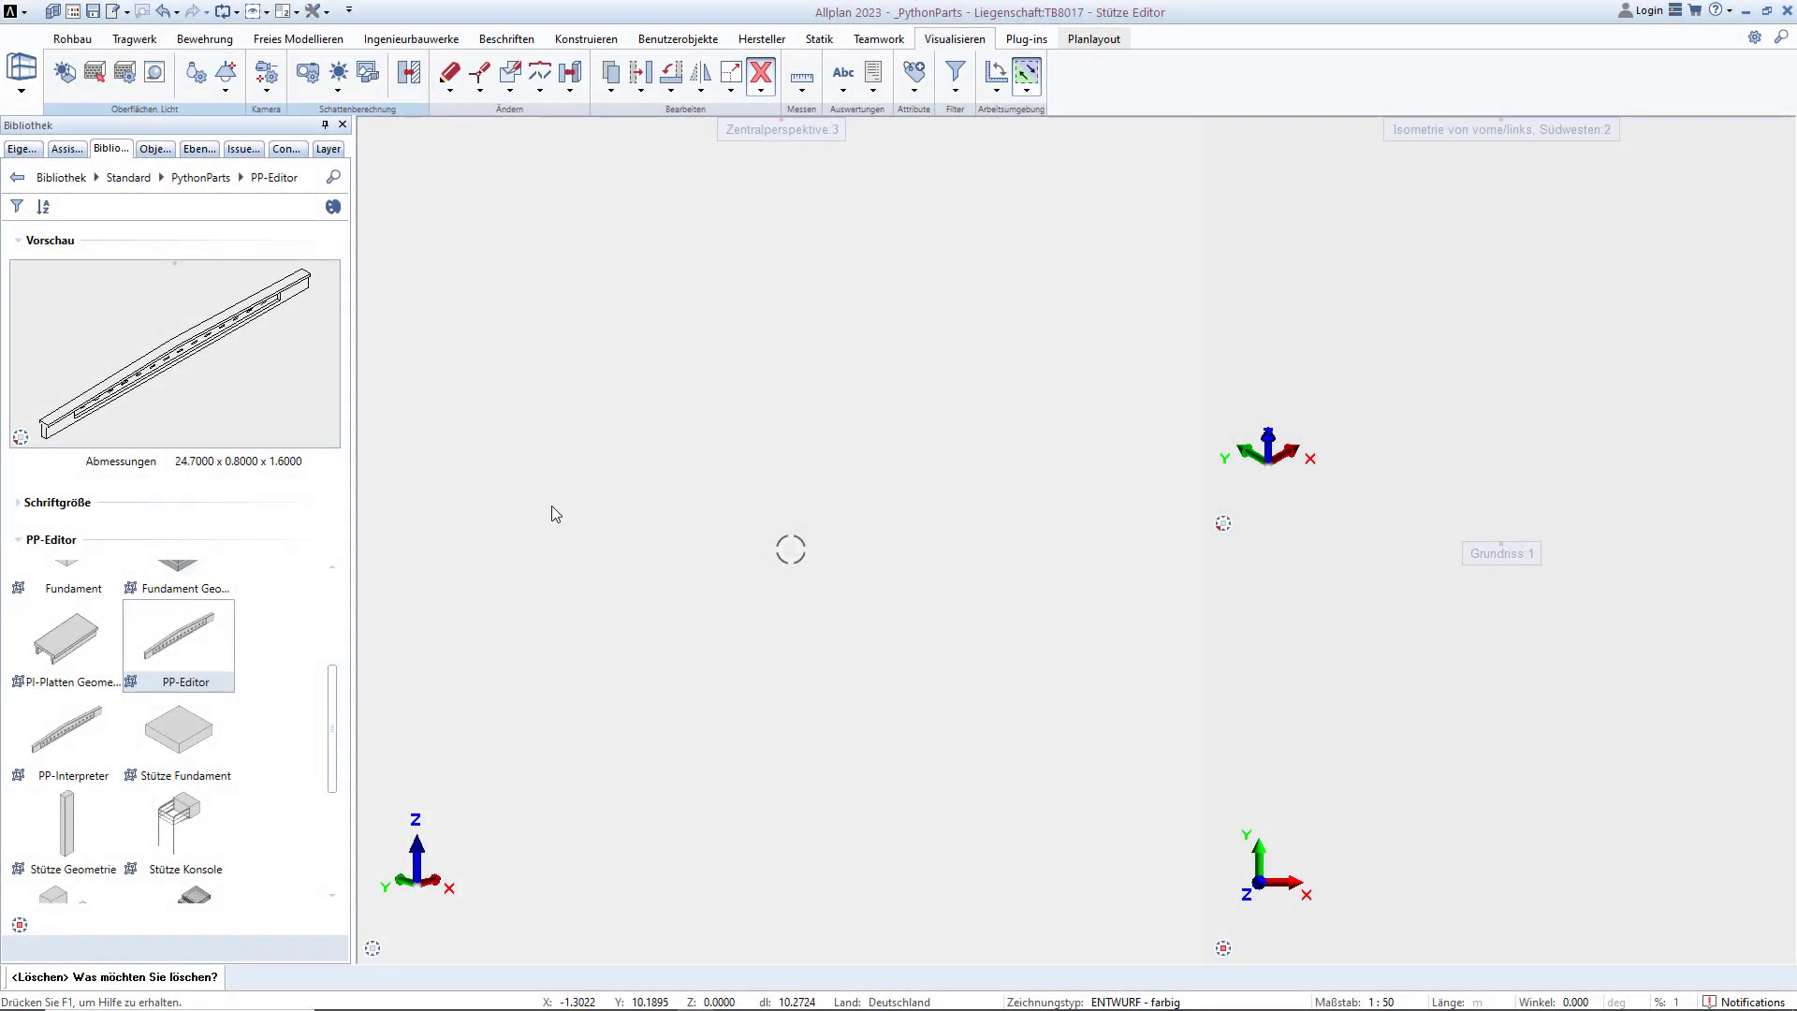
Step: Start the PP-Editor from the library with its reference point at global origin 0, 0, 0
double_click(161, 617)
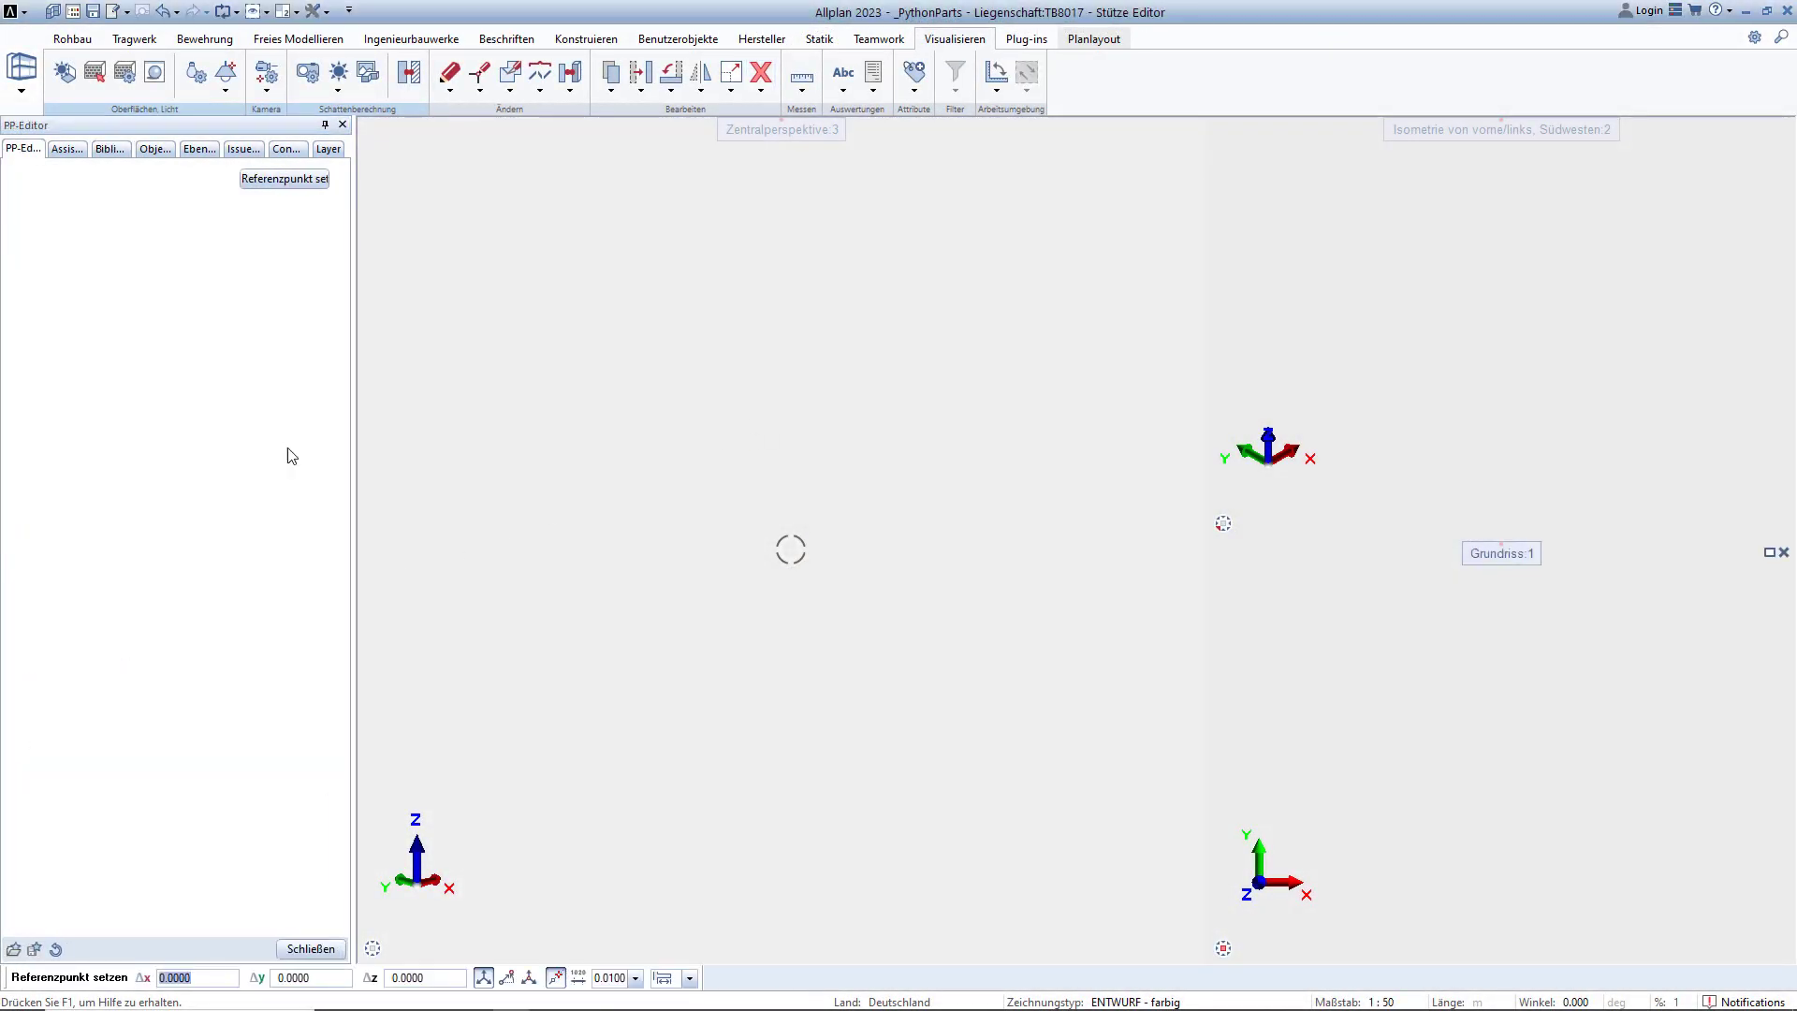
click(526, 979)
key(Tab)
text(0)
key(Tab)
text(0)
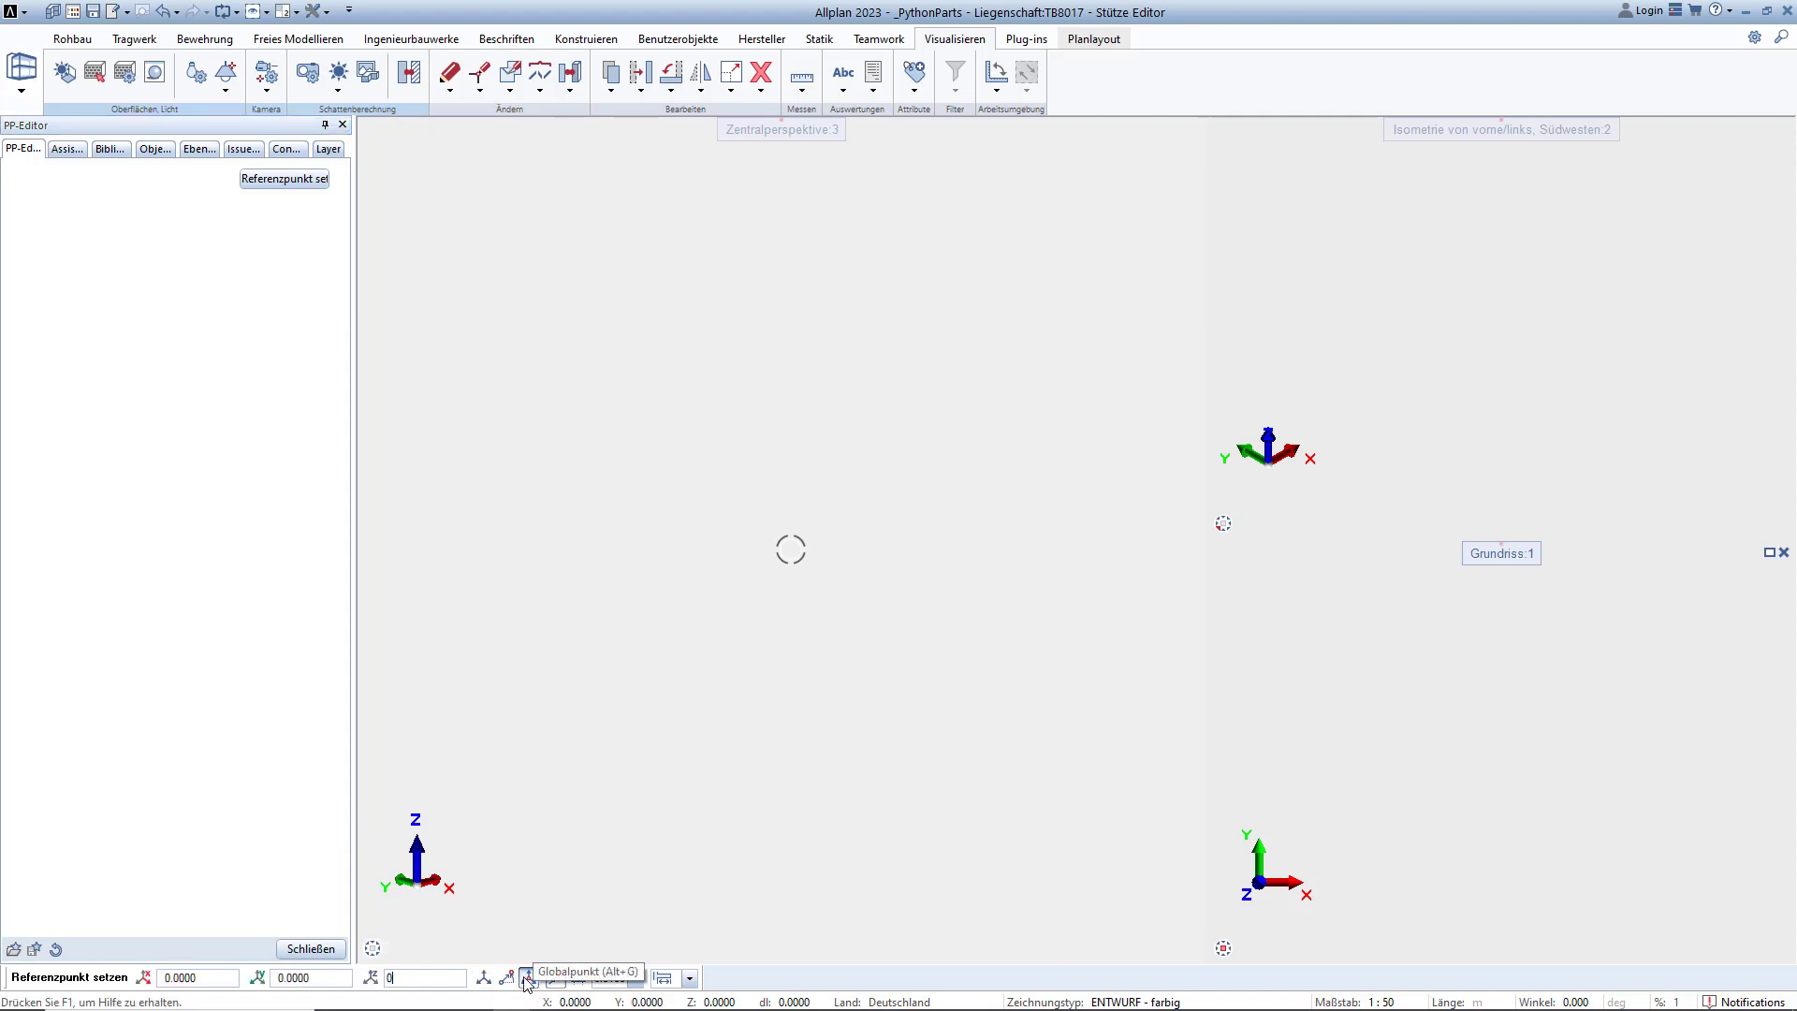
key(Return)
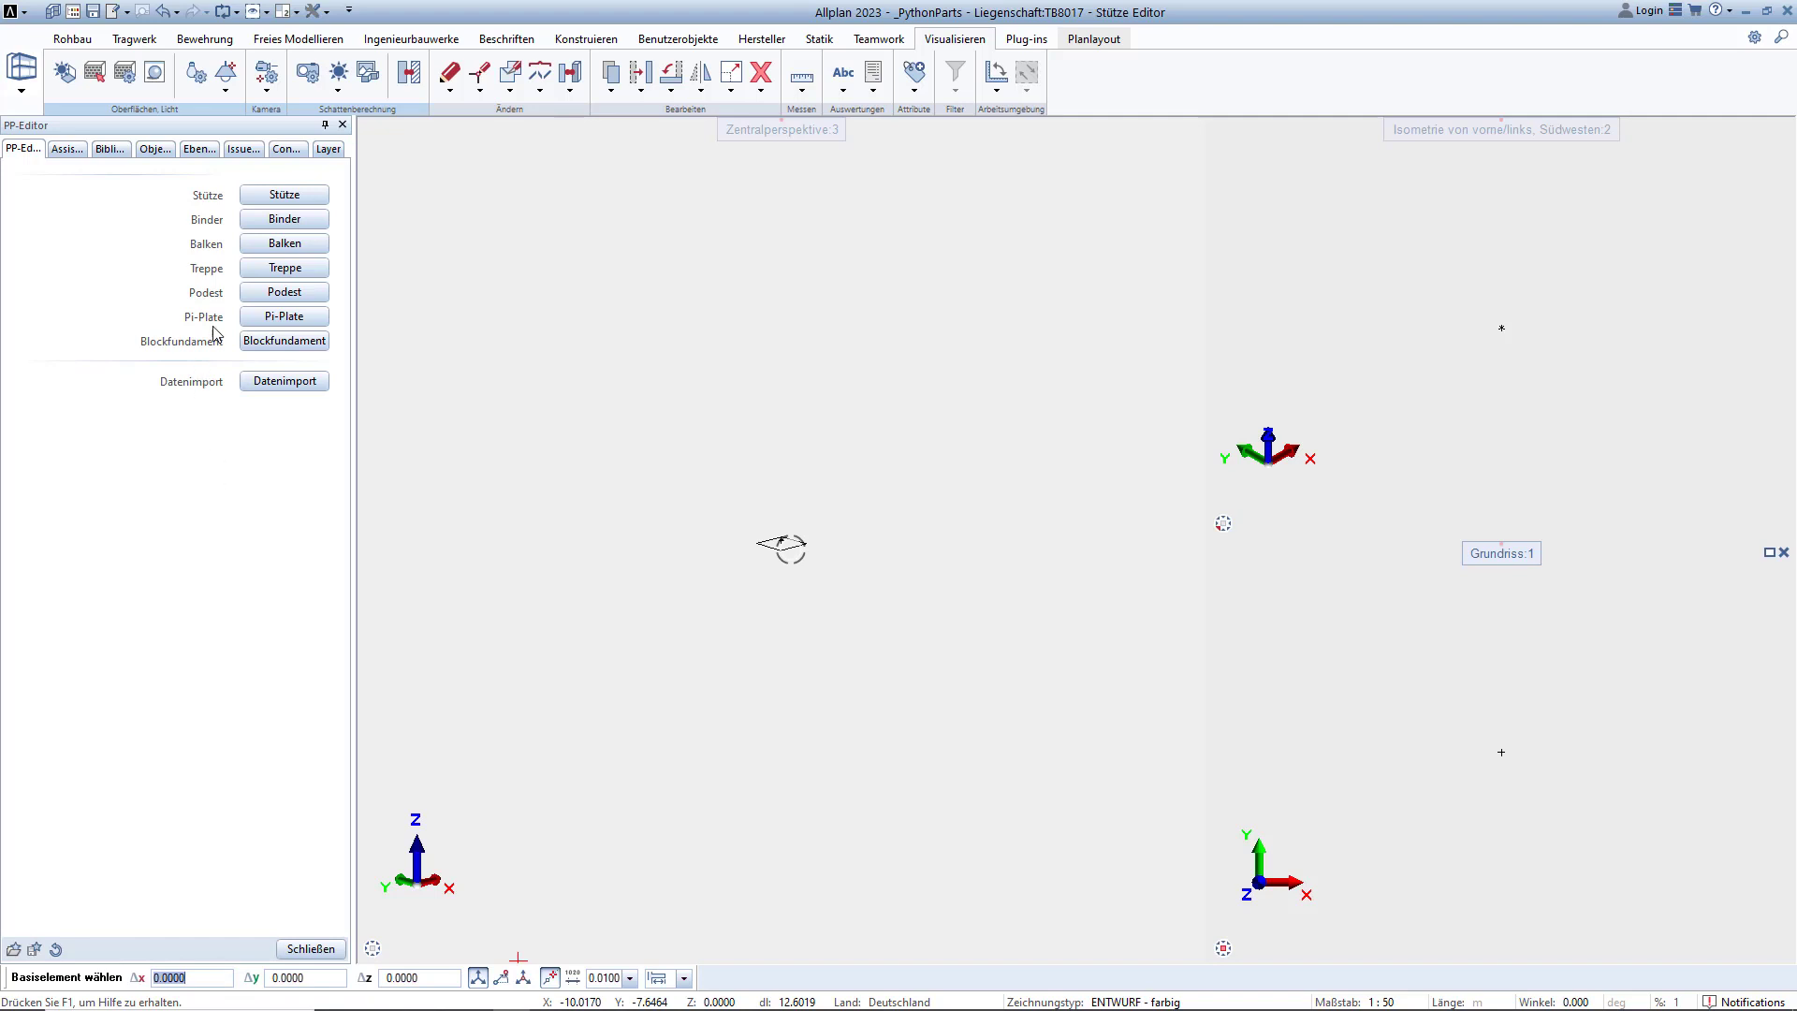
Step: Create a Stütze column with a Sichtbeton exposed concrete surface
click(270, 194)
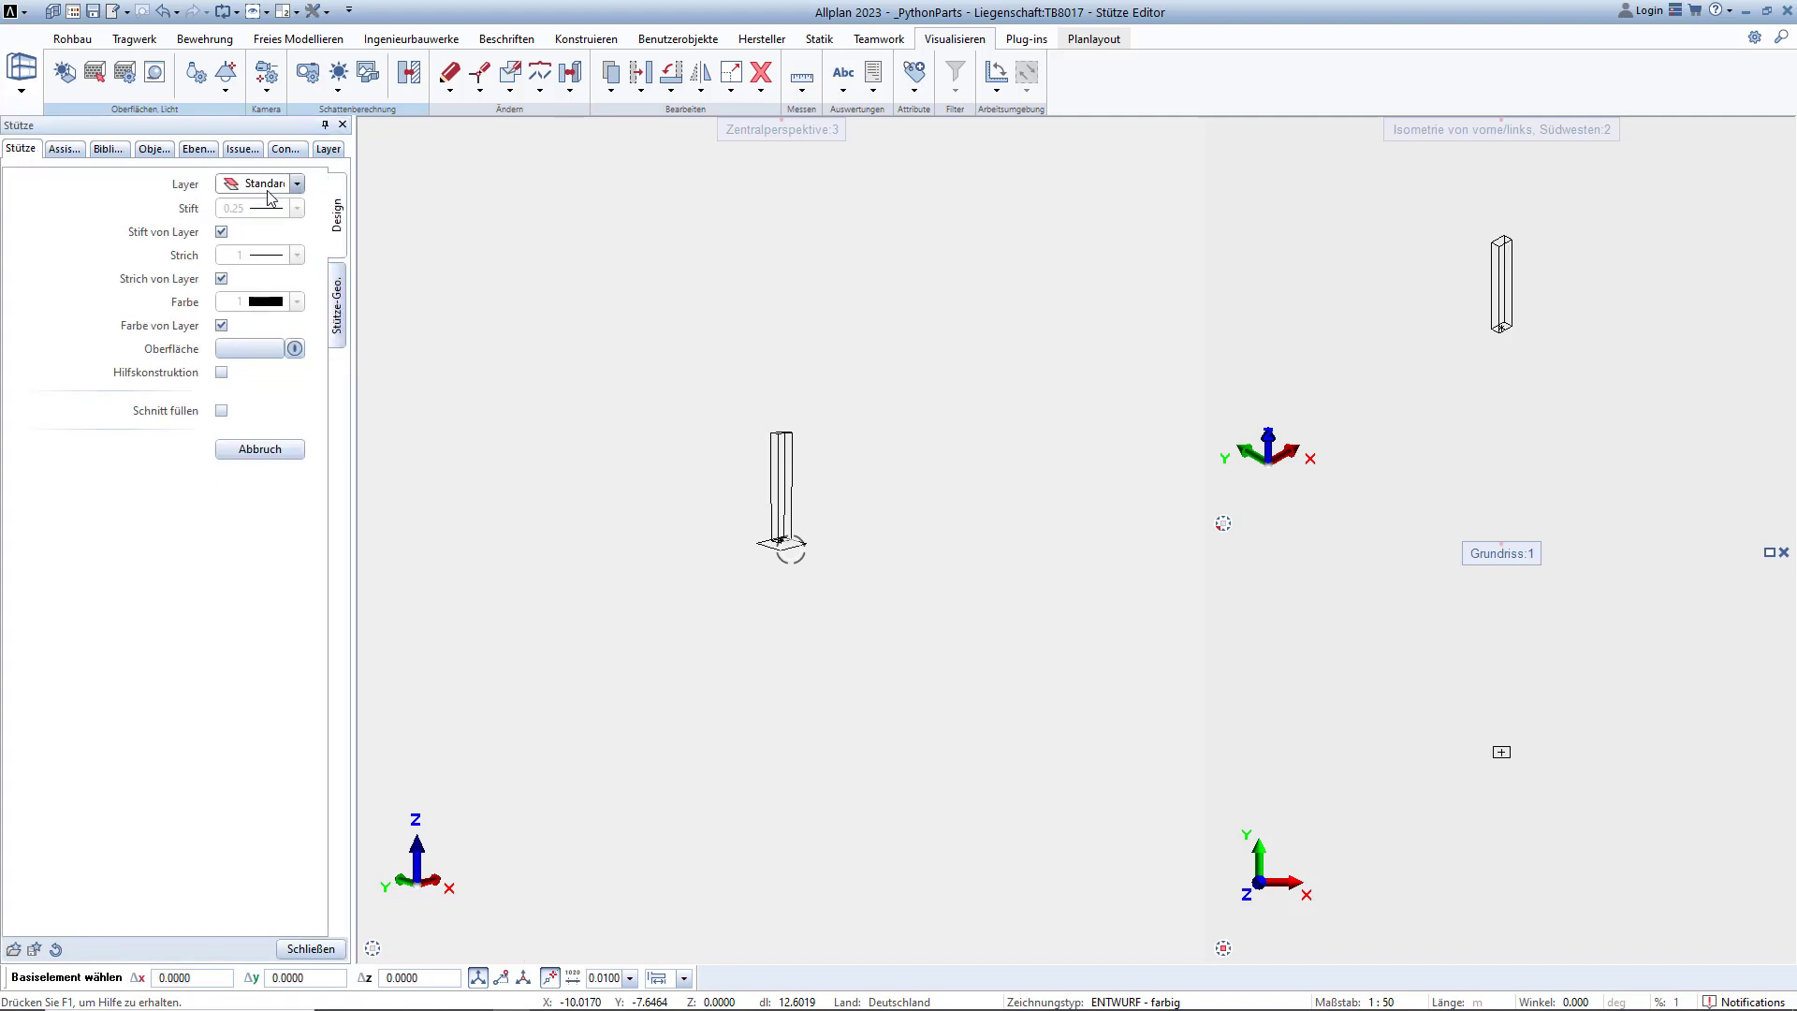
click(270, 349)
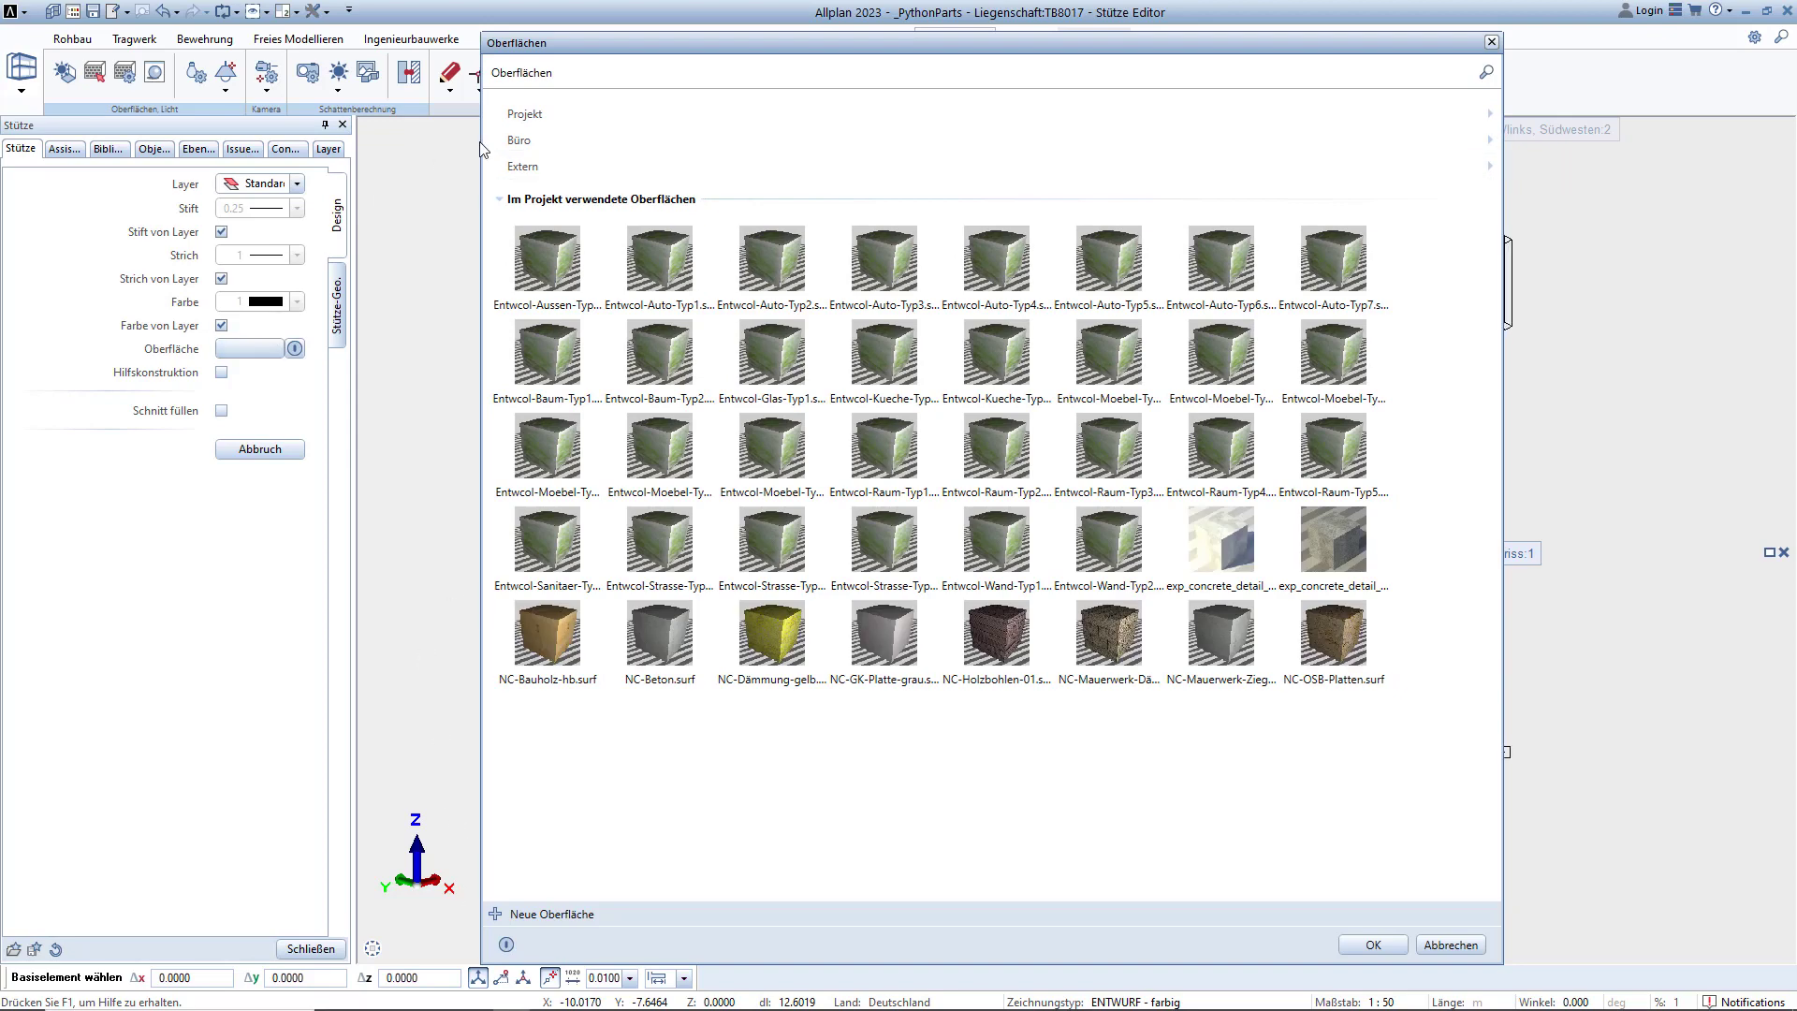
click(539, 114)
click(539, 221)
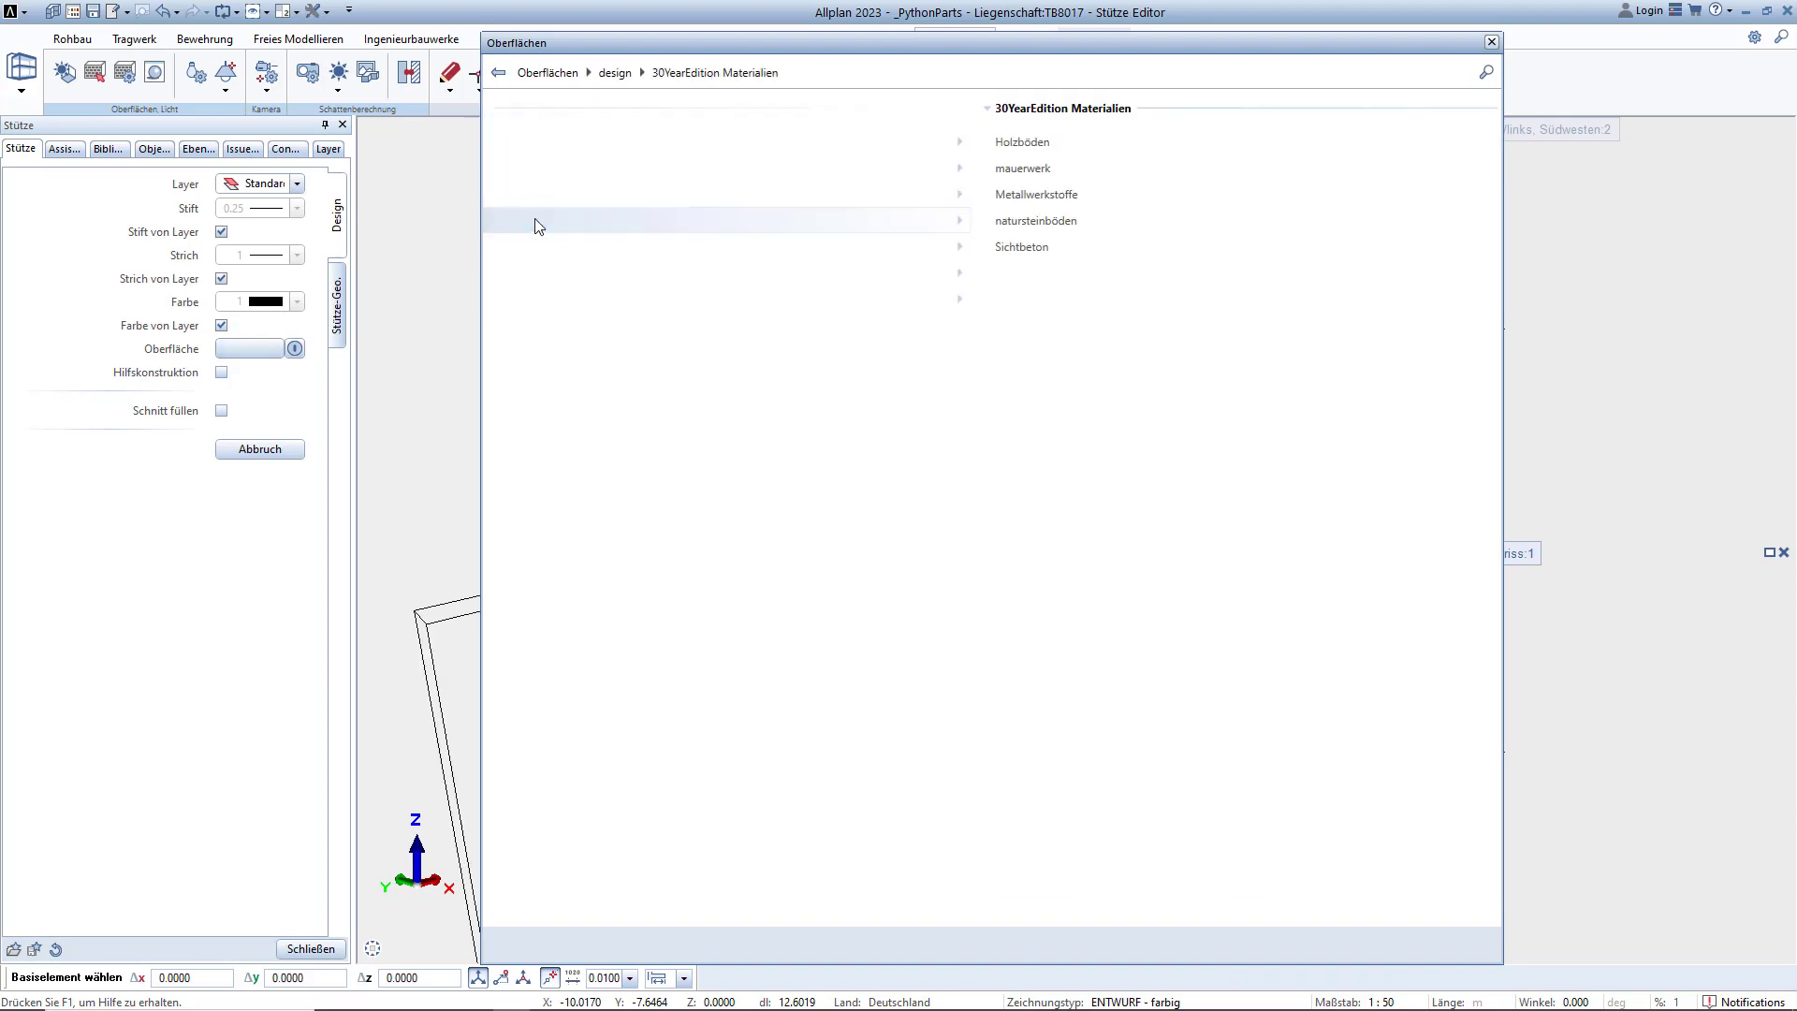
click(546, 247)
double_click(547, 168)
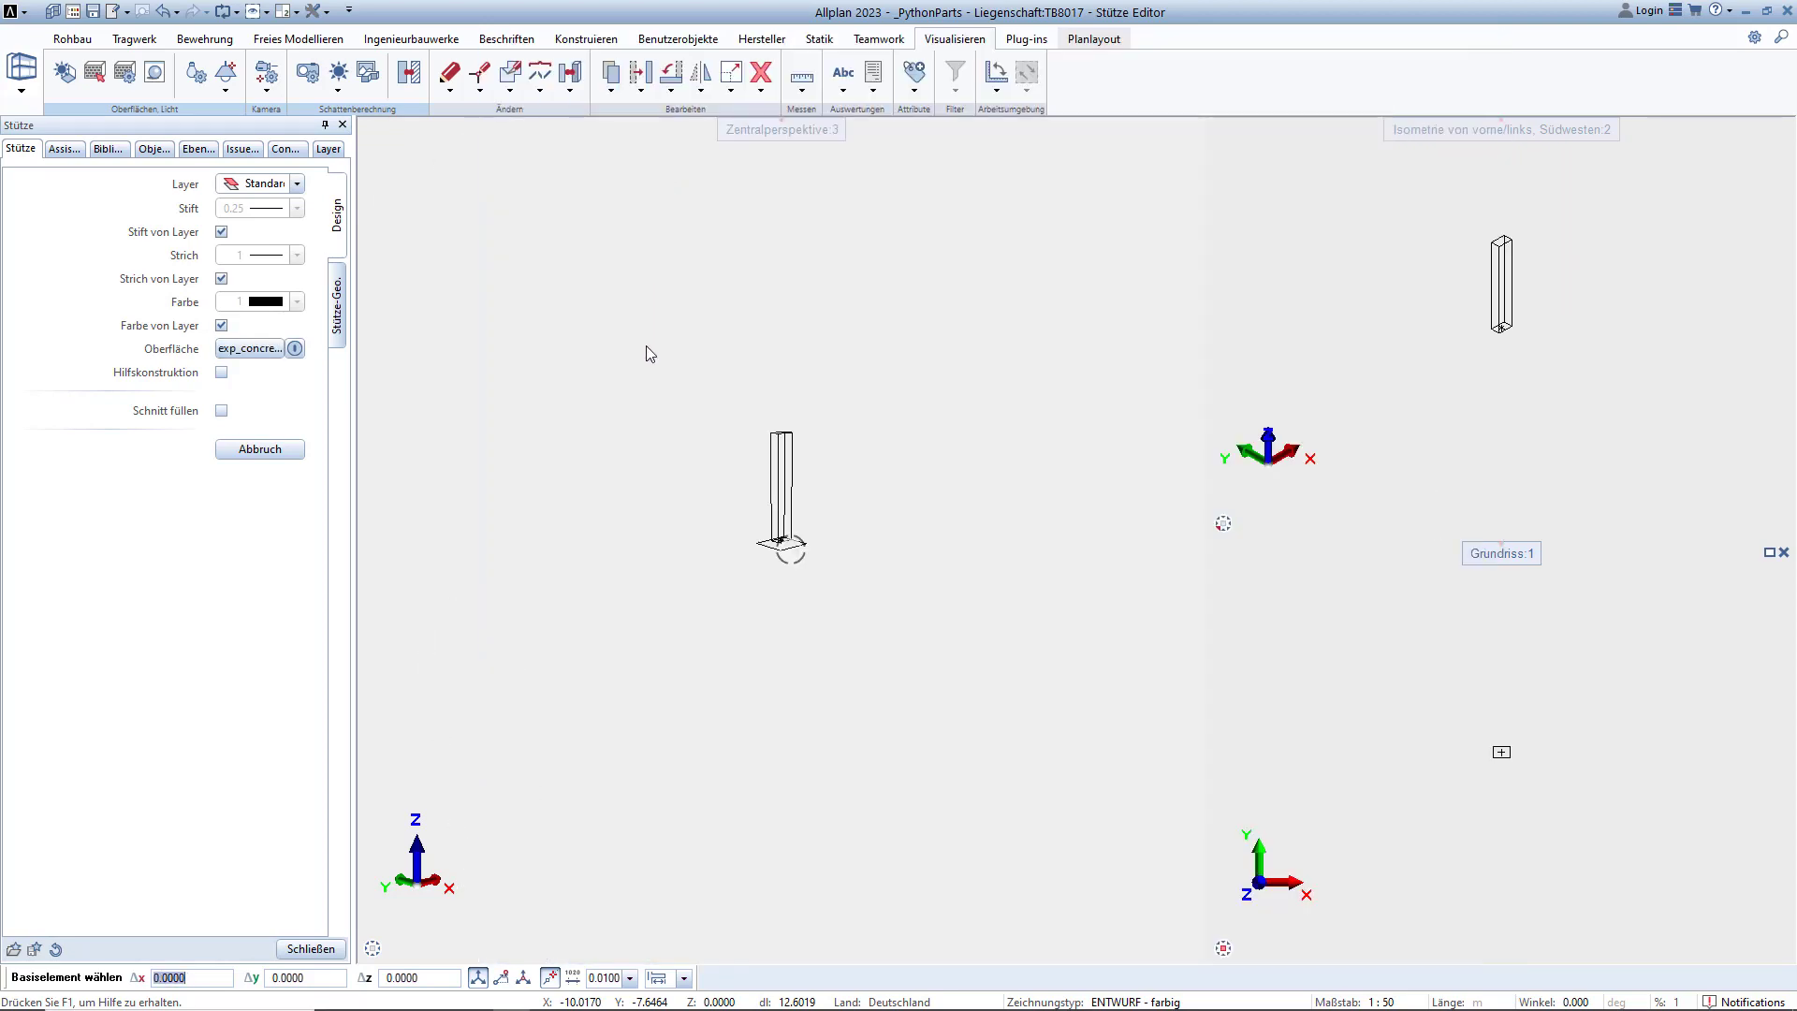
Step: Set the column height to 6.5 on the Stütze-Geo page and close it
click(340, 322)
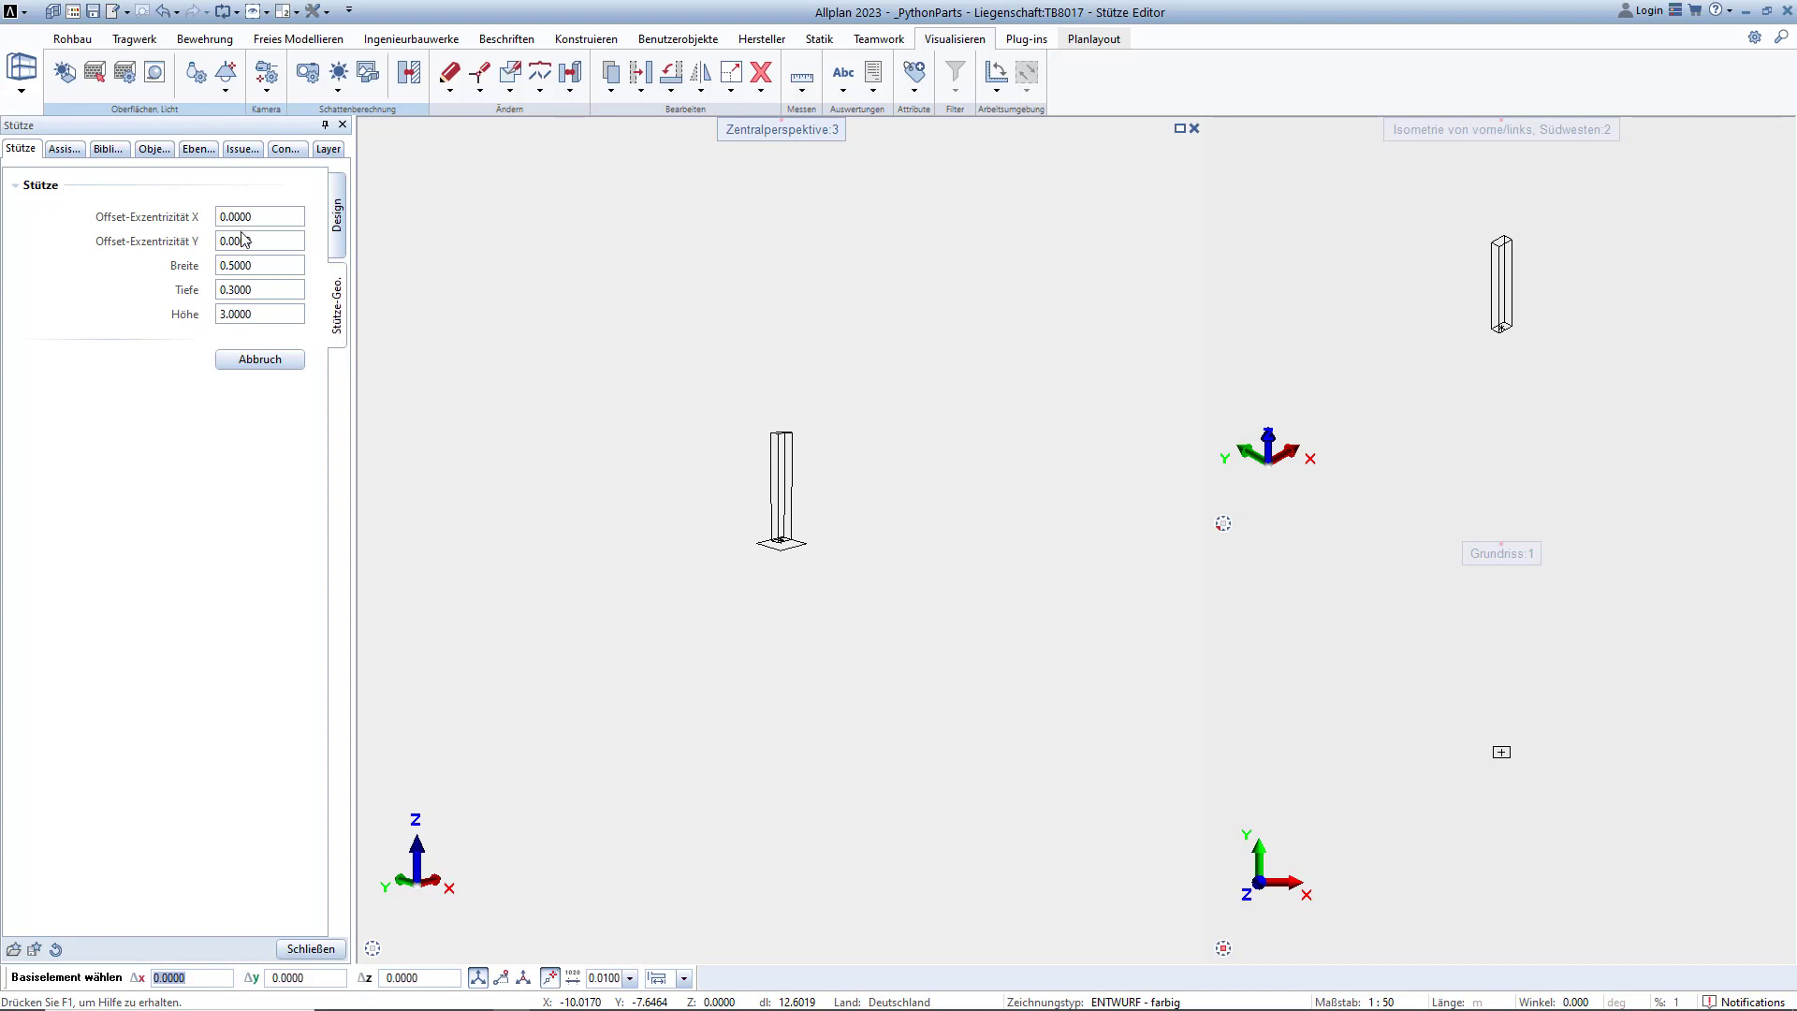
click(260, 316)
text(6,5)
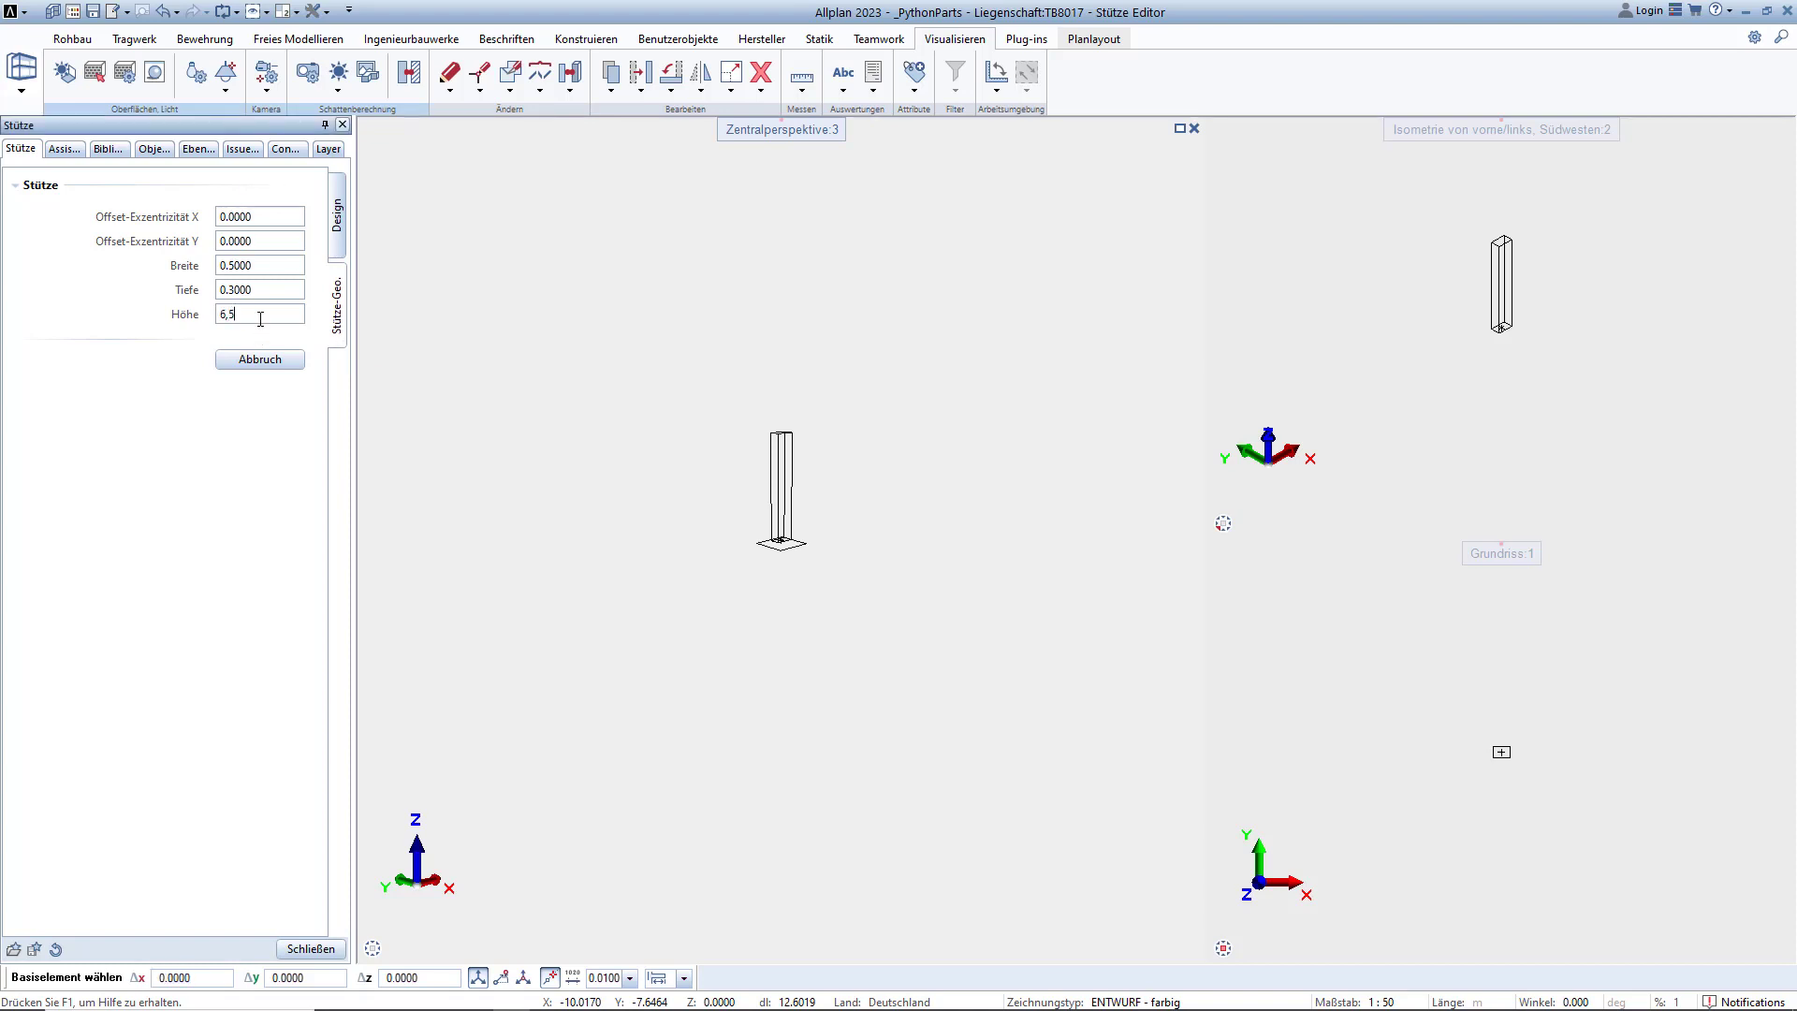
key(Return)
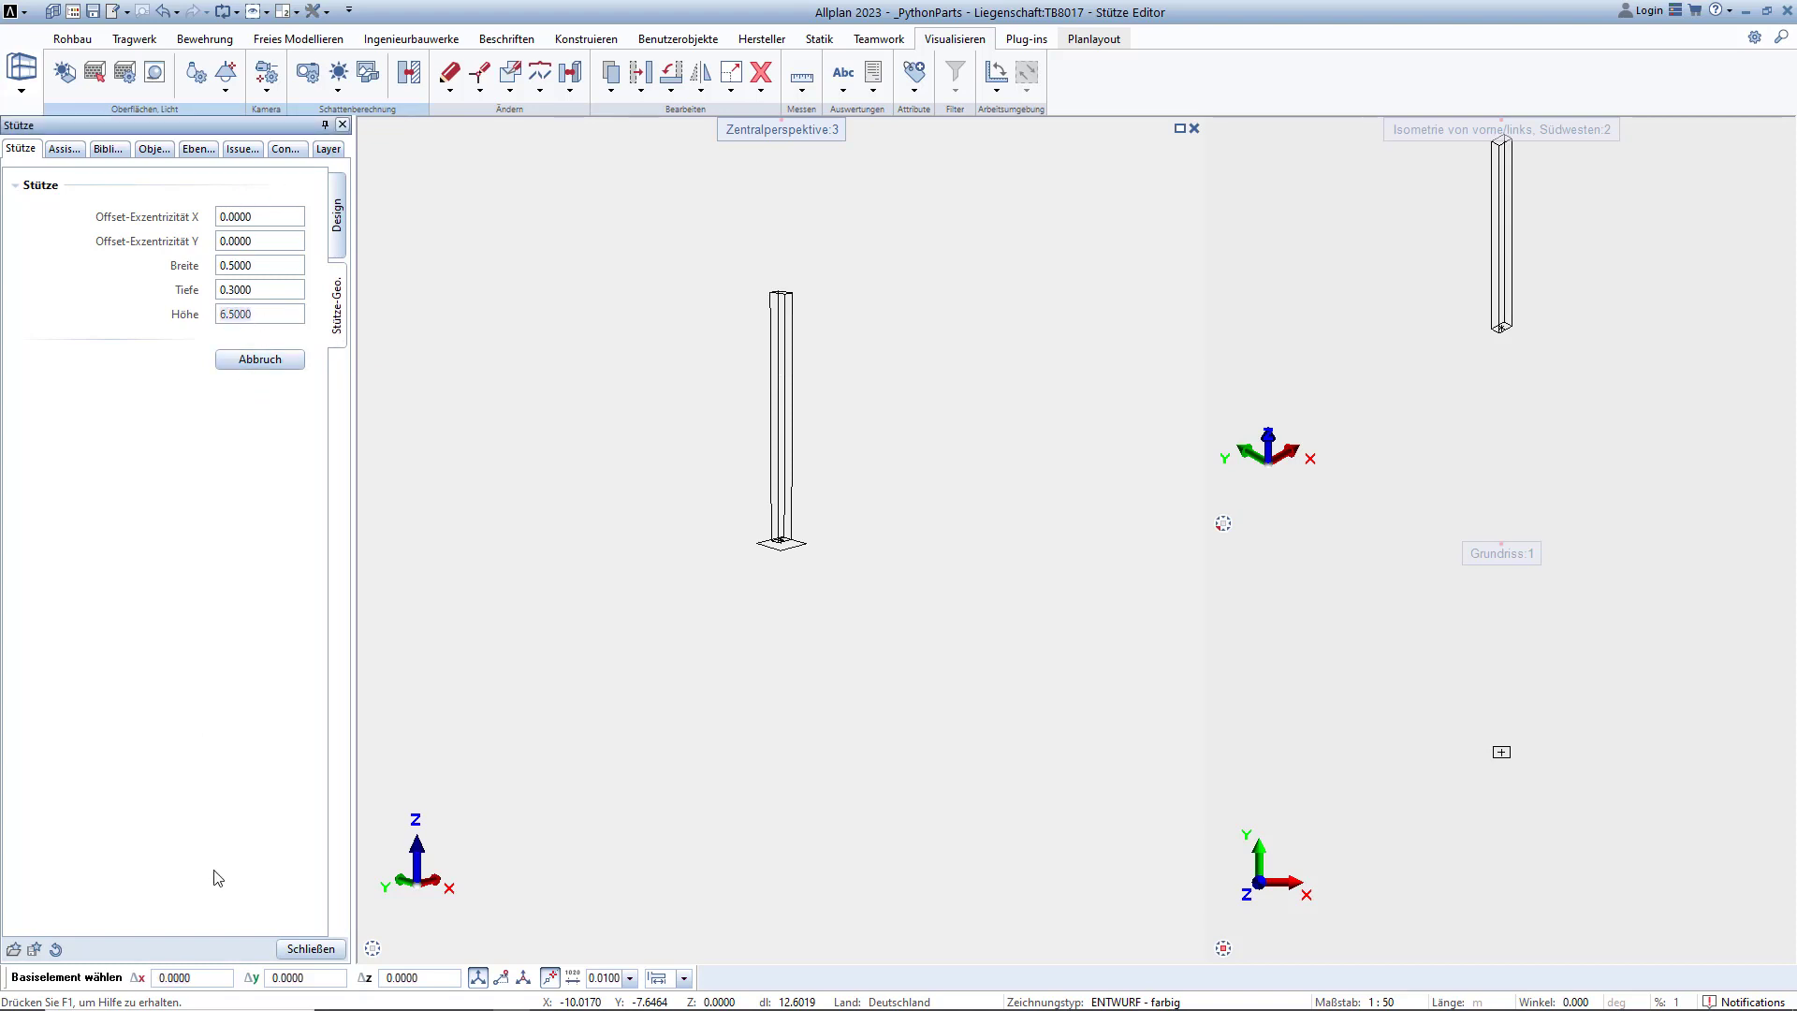
click(278, 947)
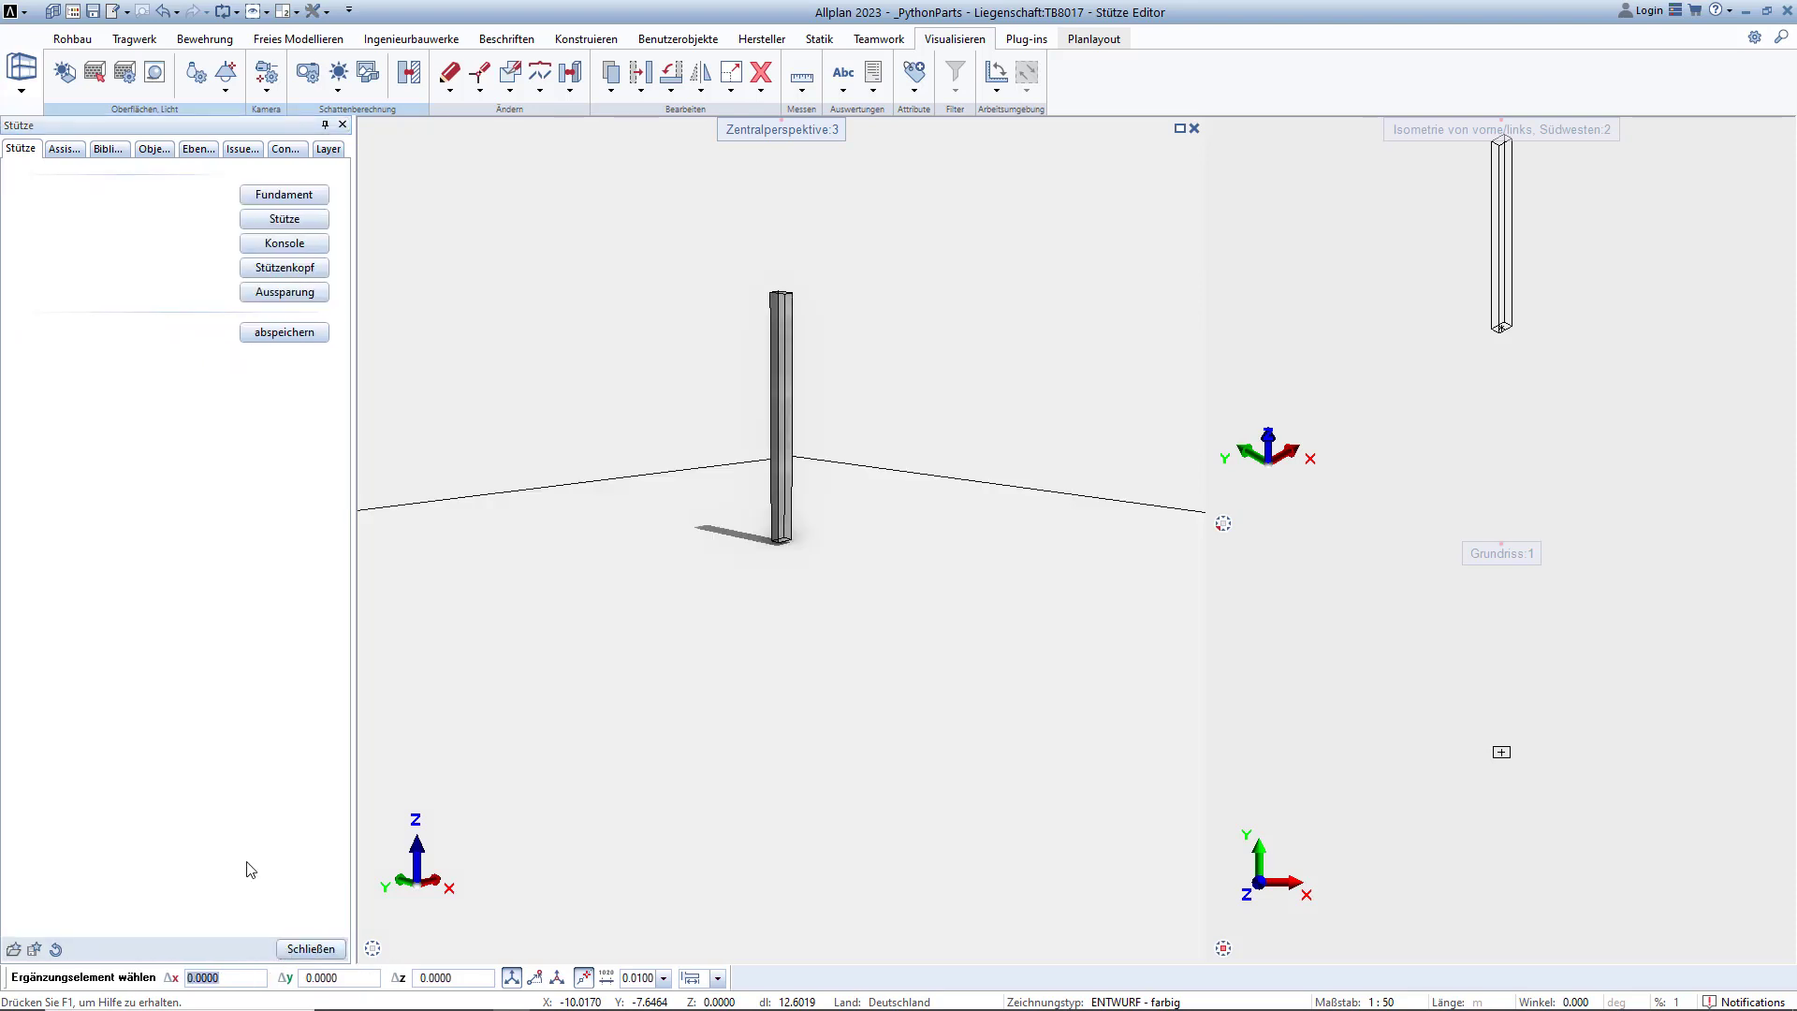
Step: Add a 2 × 2 × 0.5 Fundament under the column and start a Konsole
scroll(428, 520, up, 2)
scroll(809, 460, up, 2)
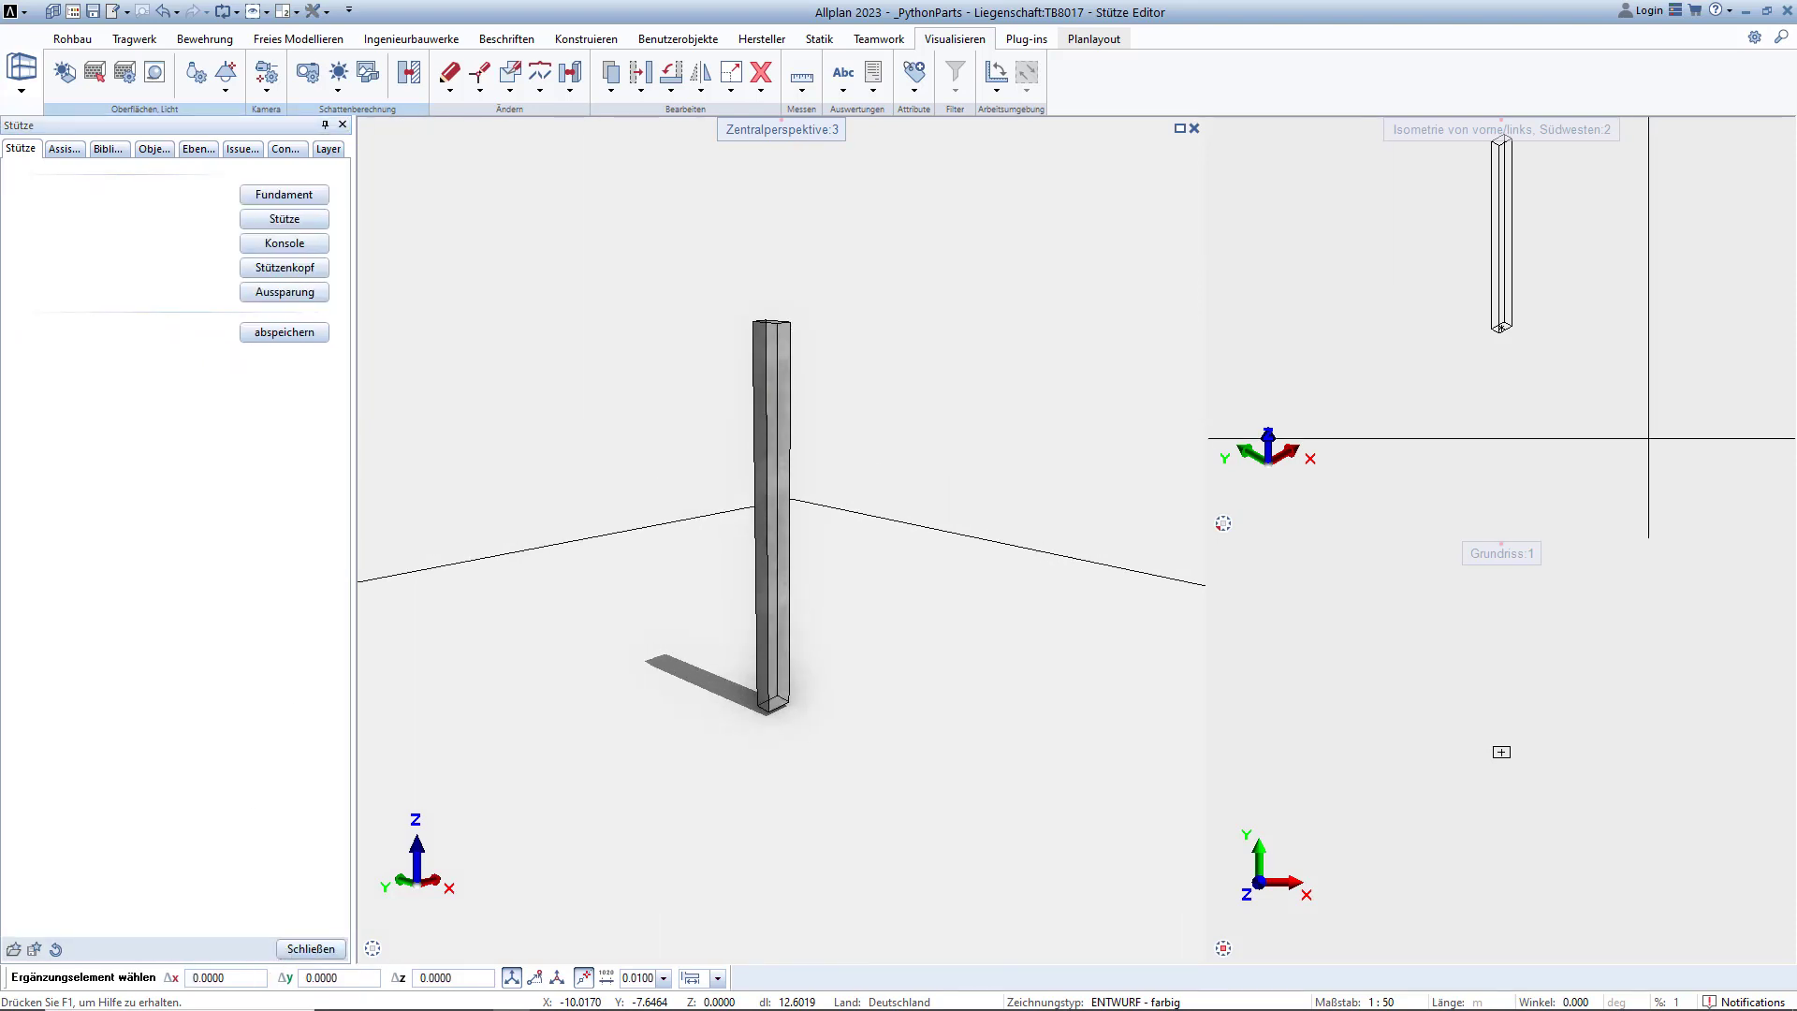
middle_drag(1458, 277, 1542, 446)
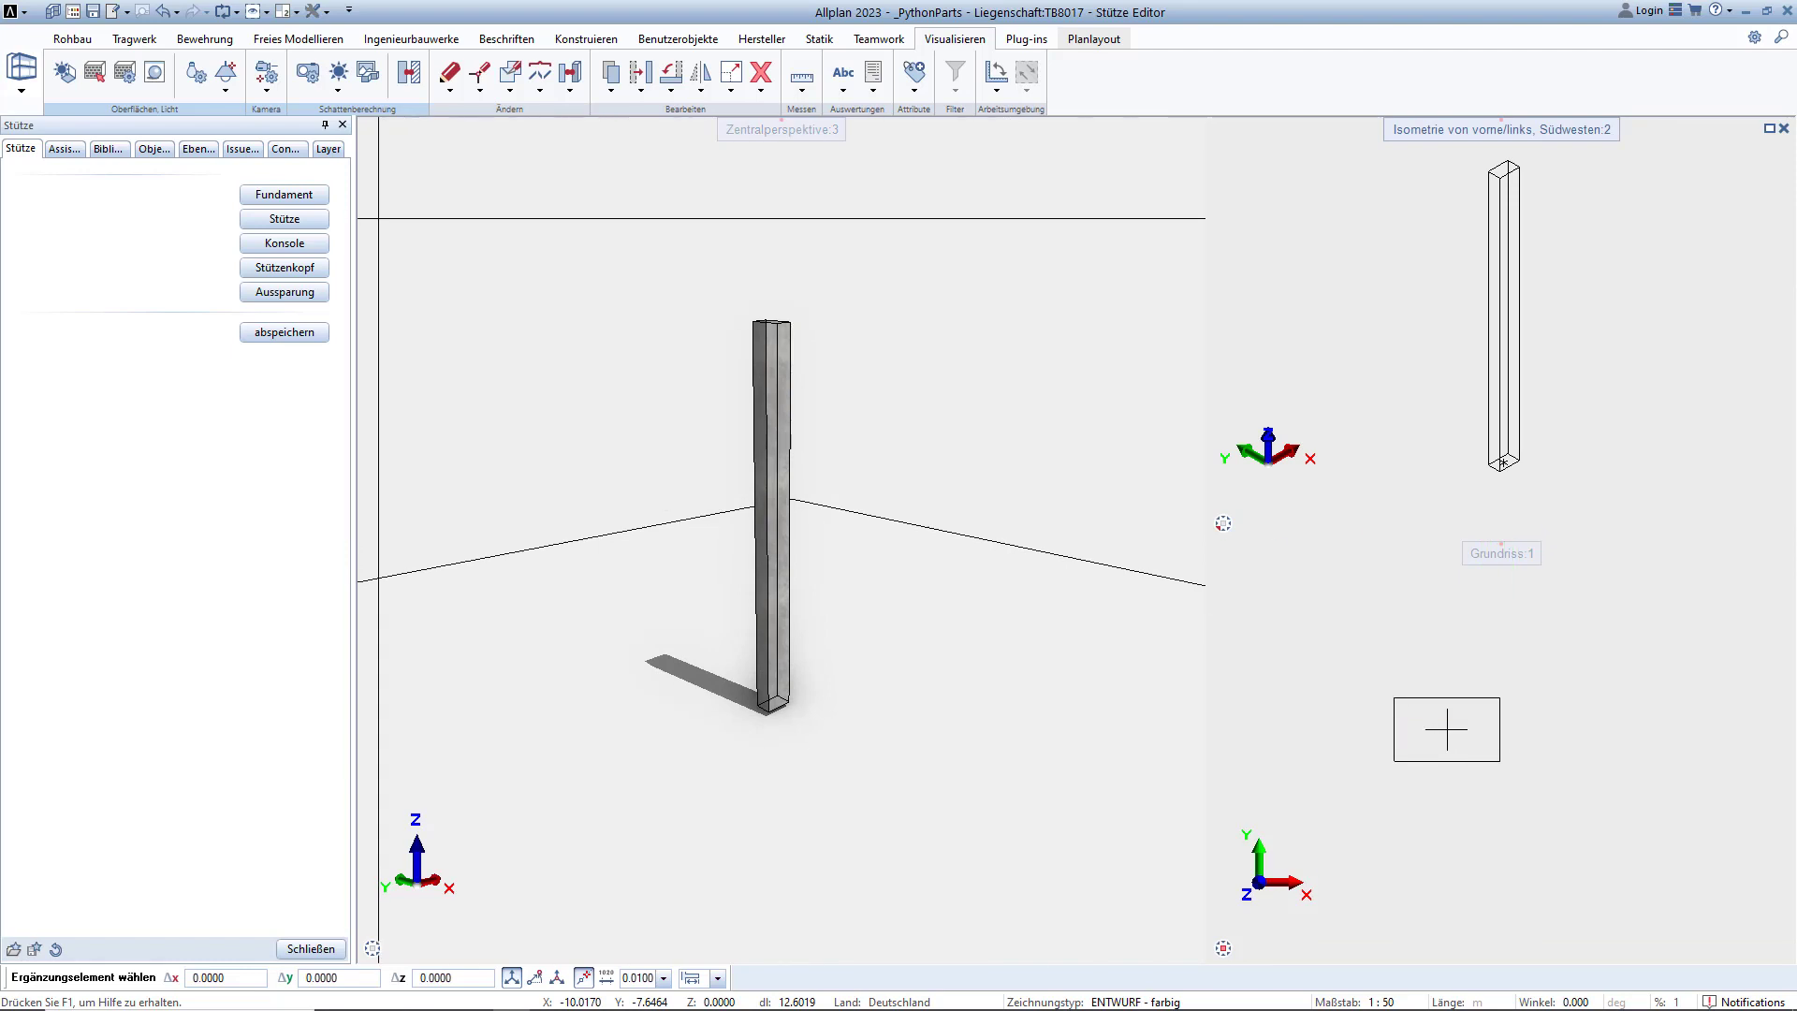
click(286, 195)
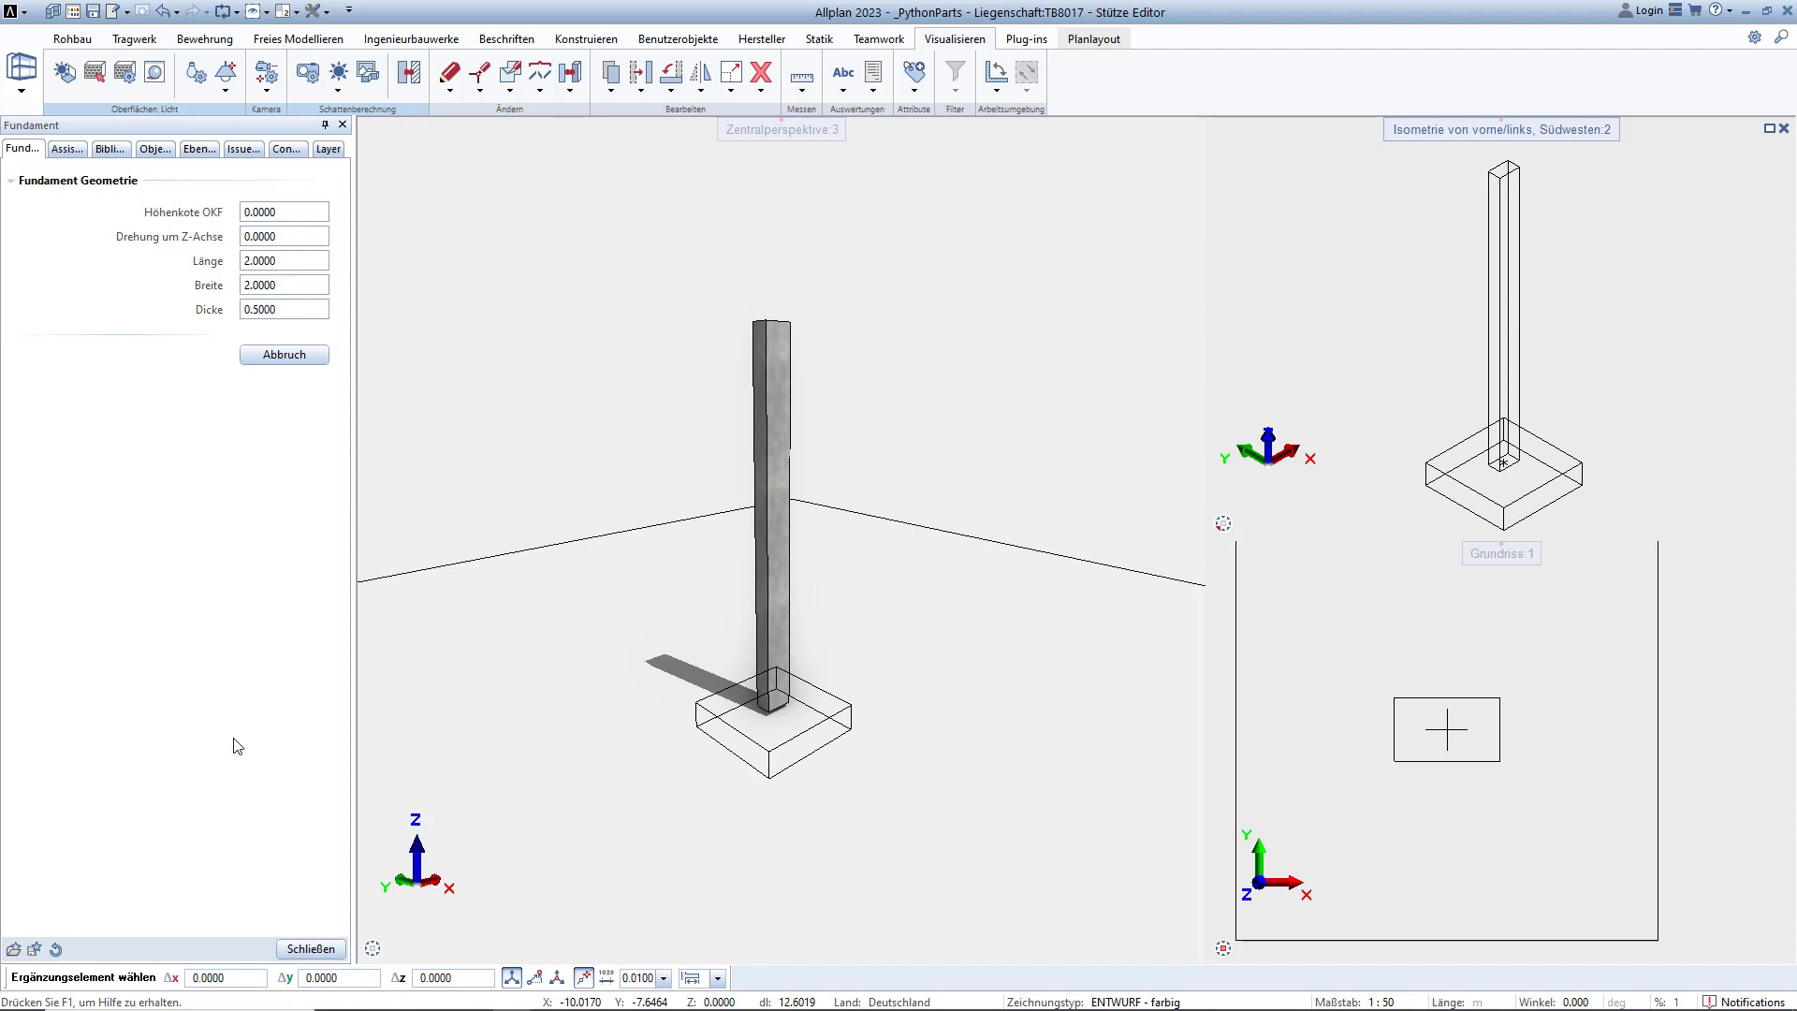
click(309, 948)
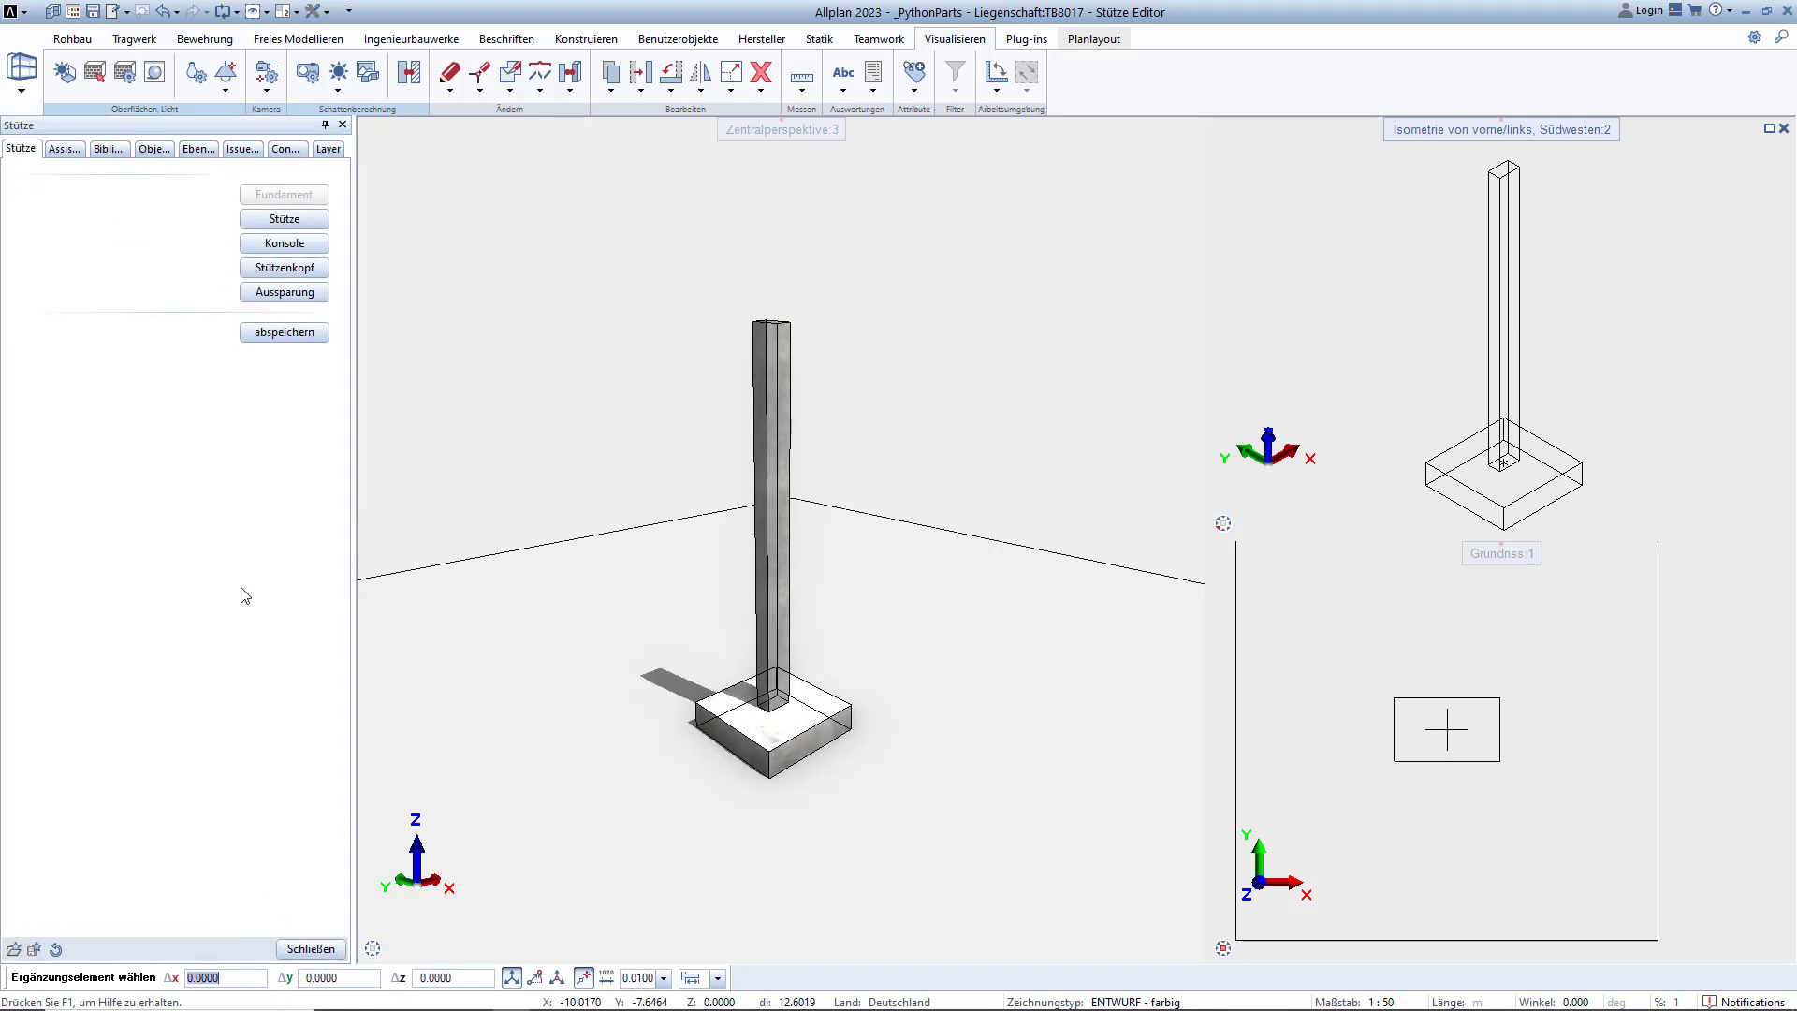
click(270, 245)
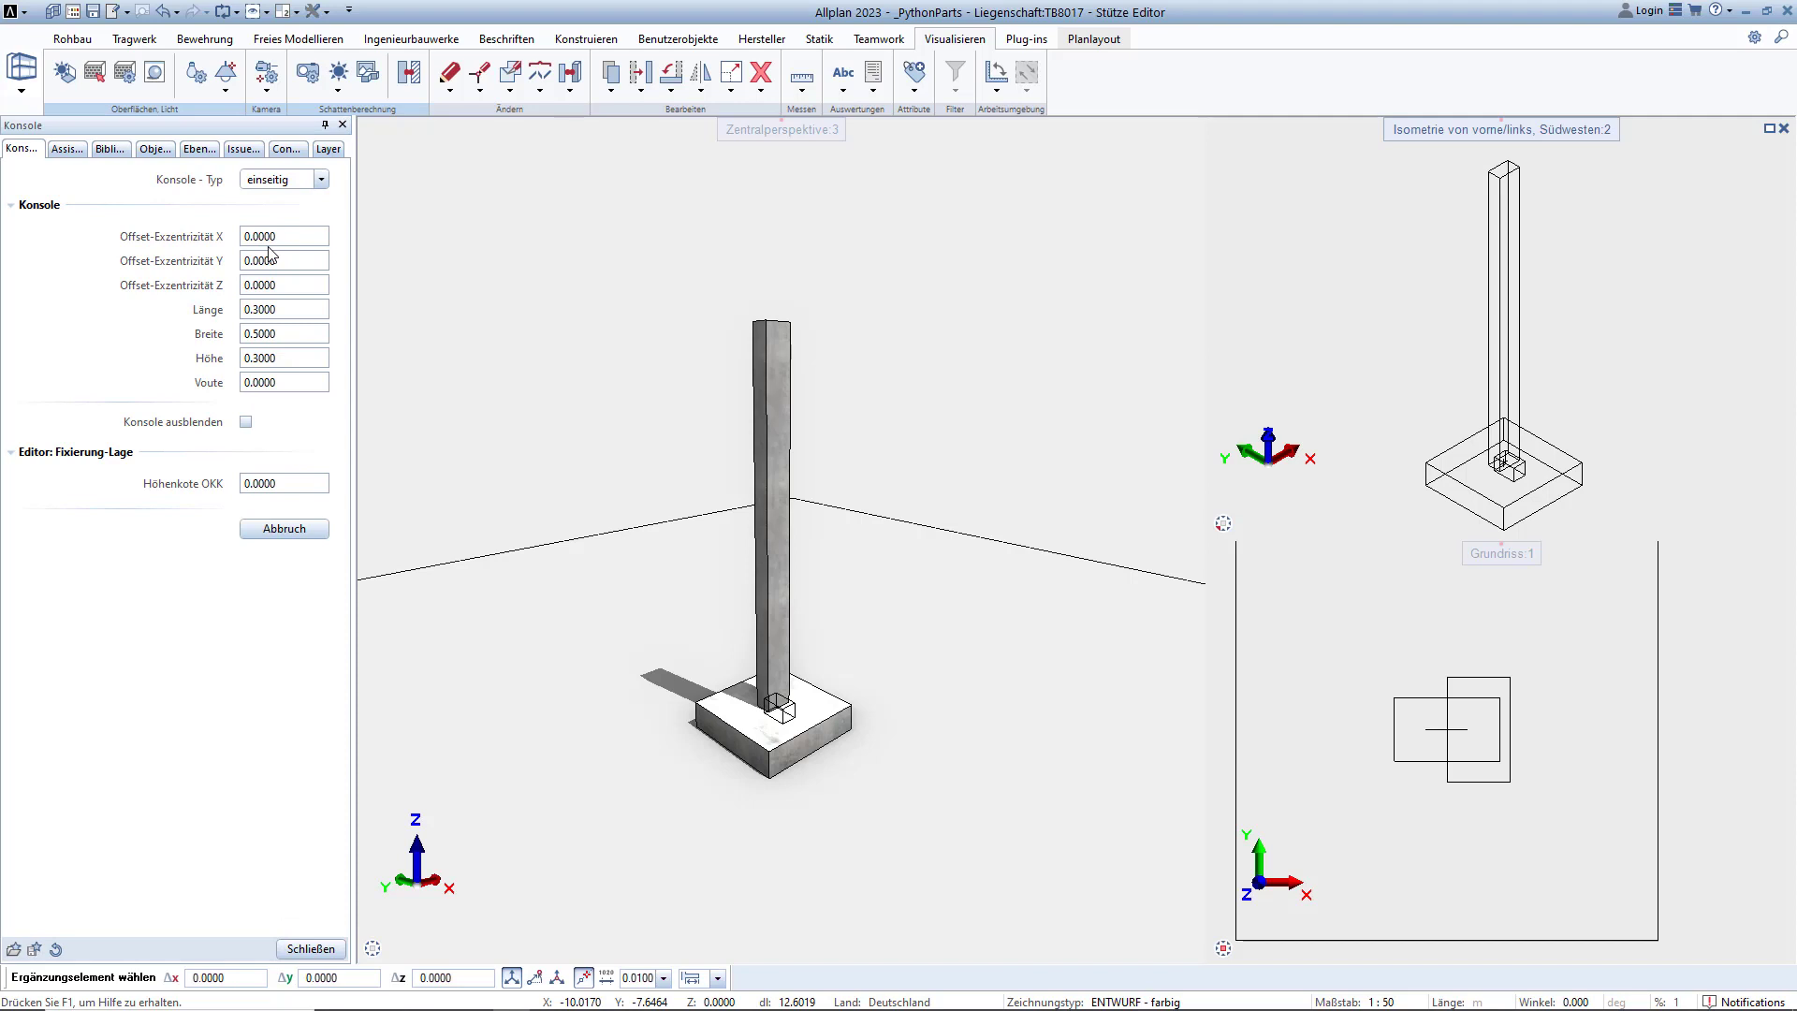
Step: Keep the corbel one-sided (einseitig) and raise it to a Z offset of 4.0
click(320, 181)
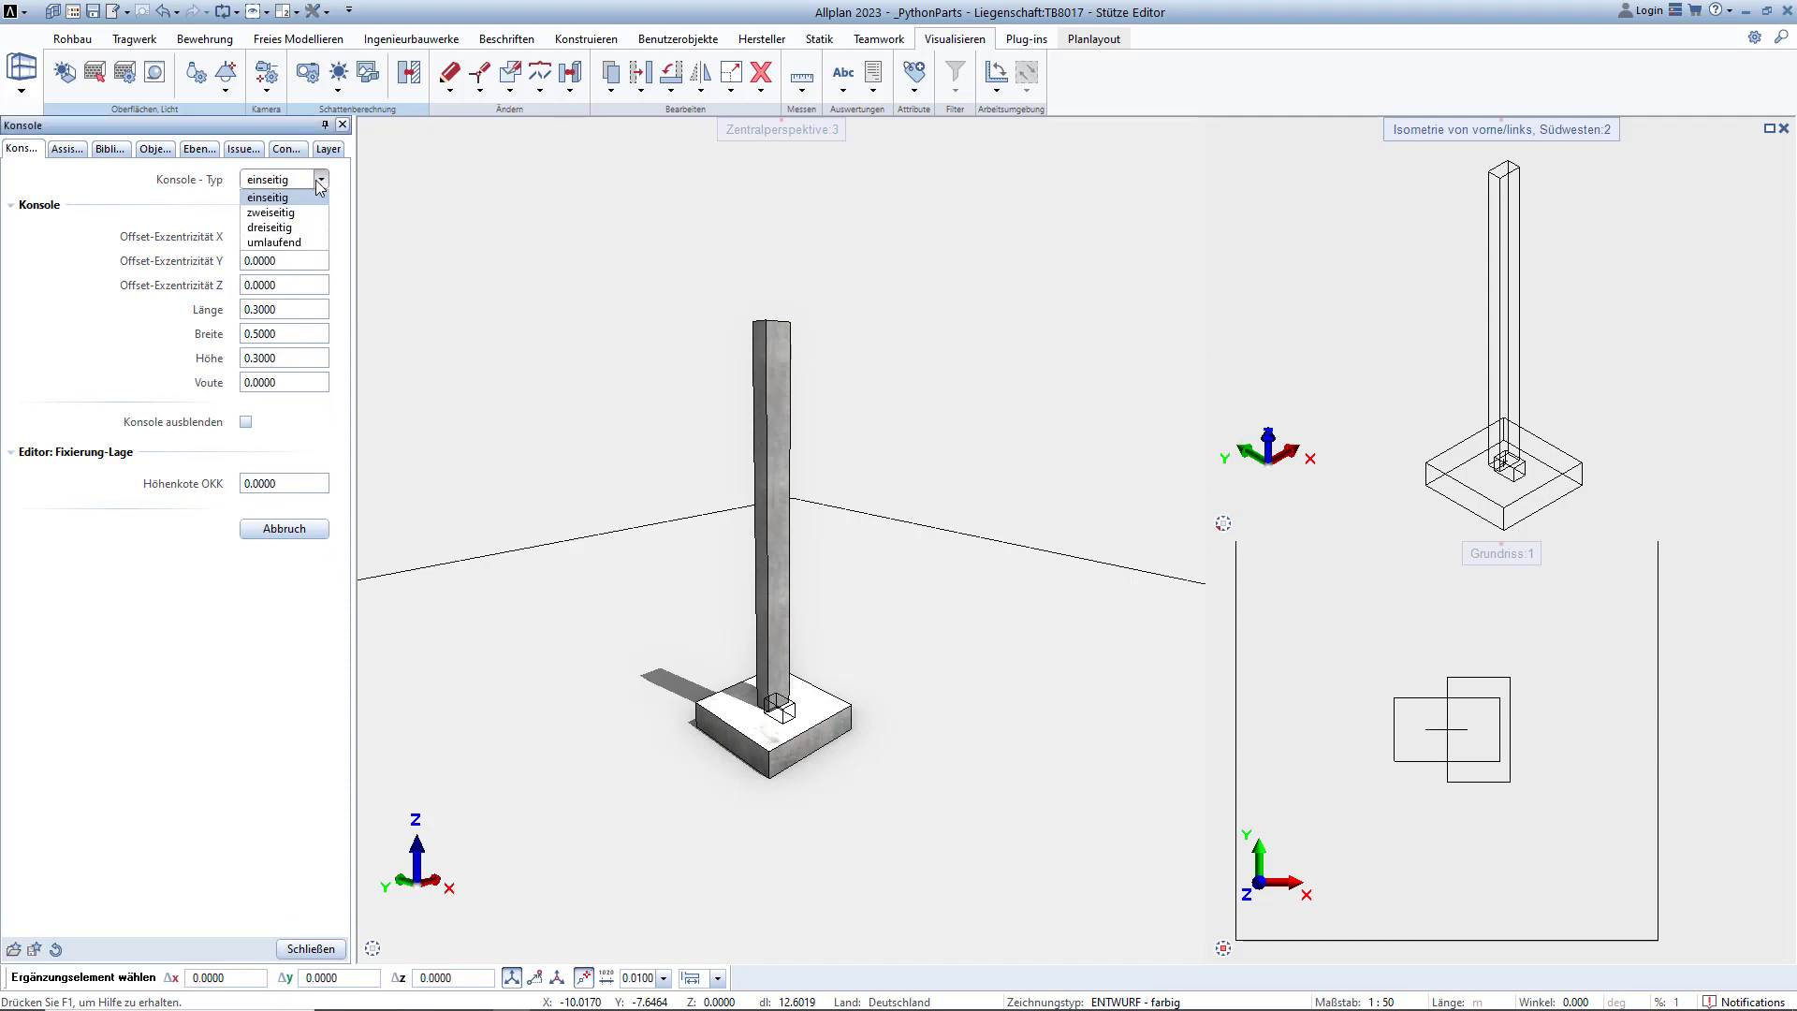
click(318, 184)
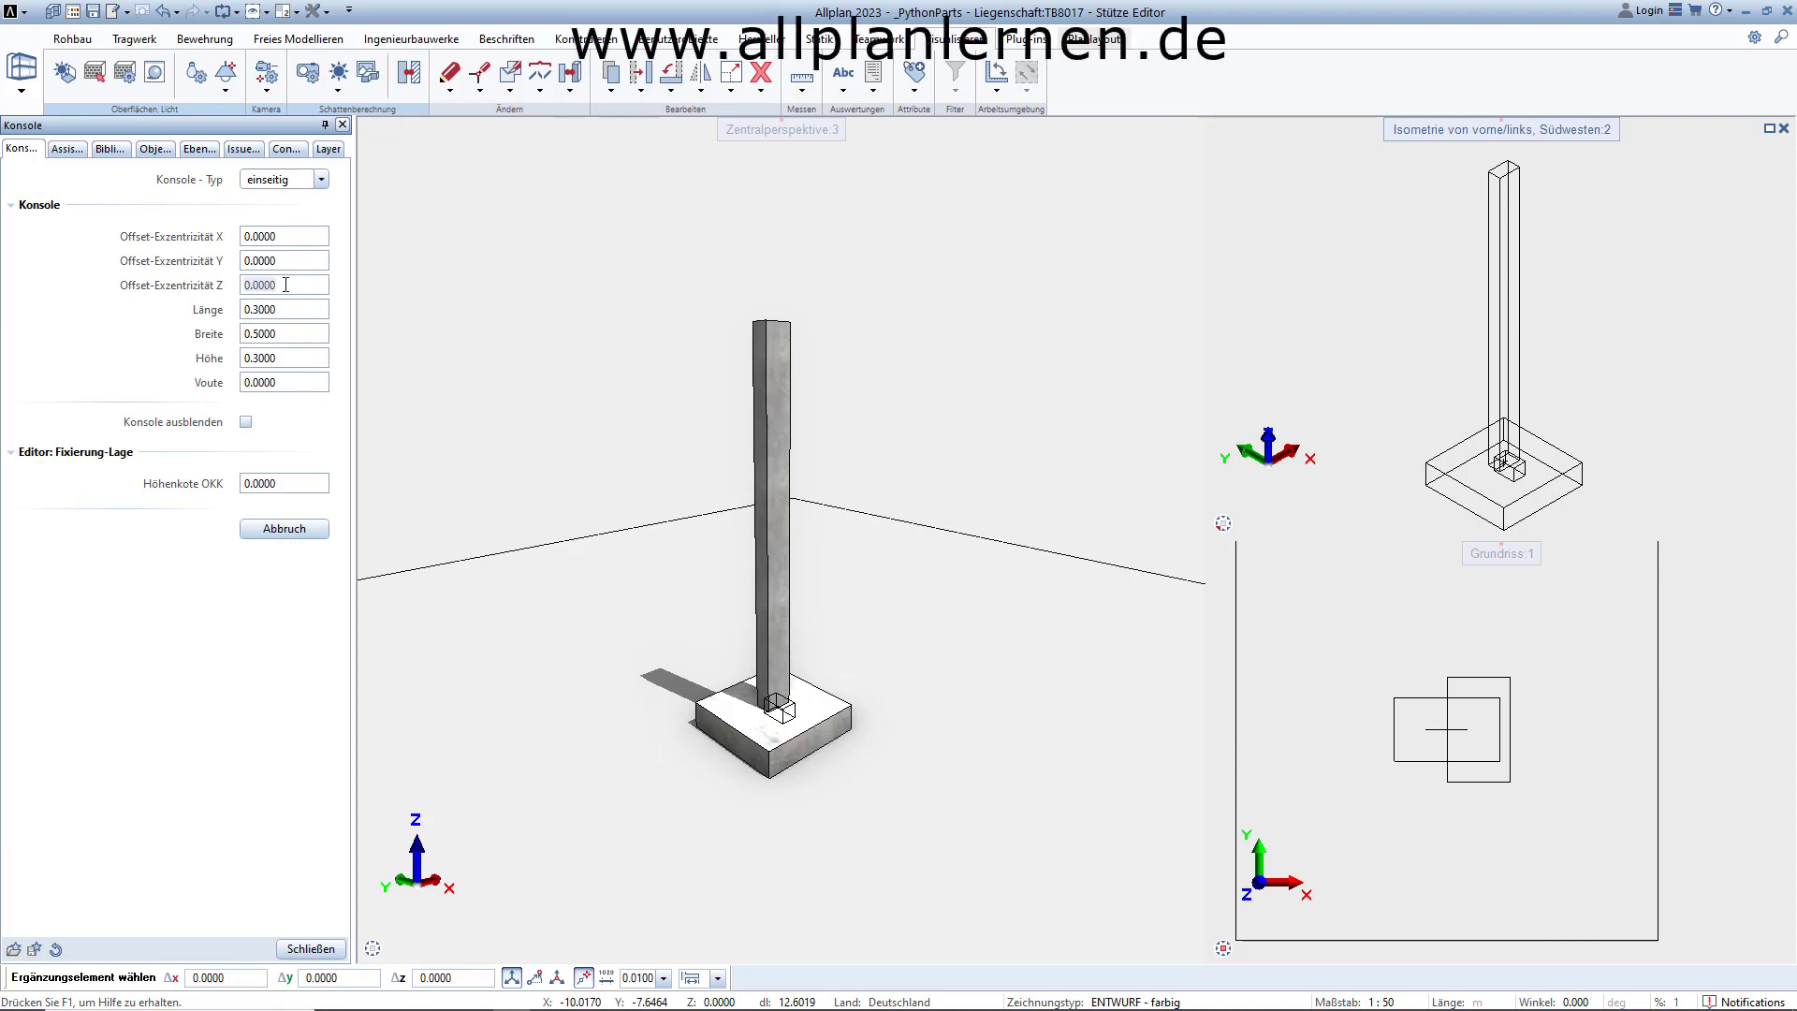
key(Return)
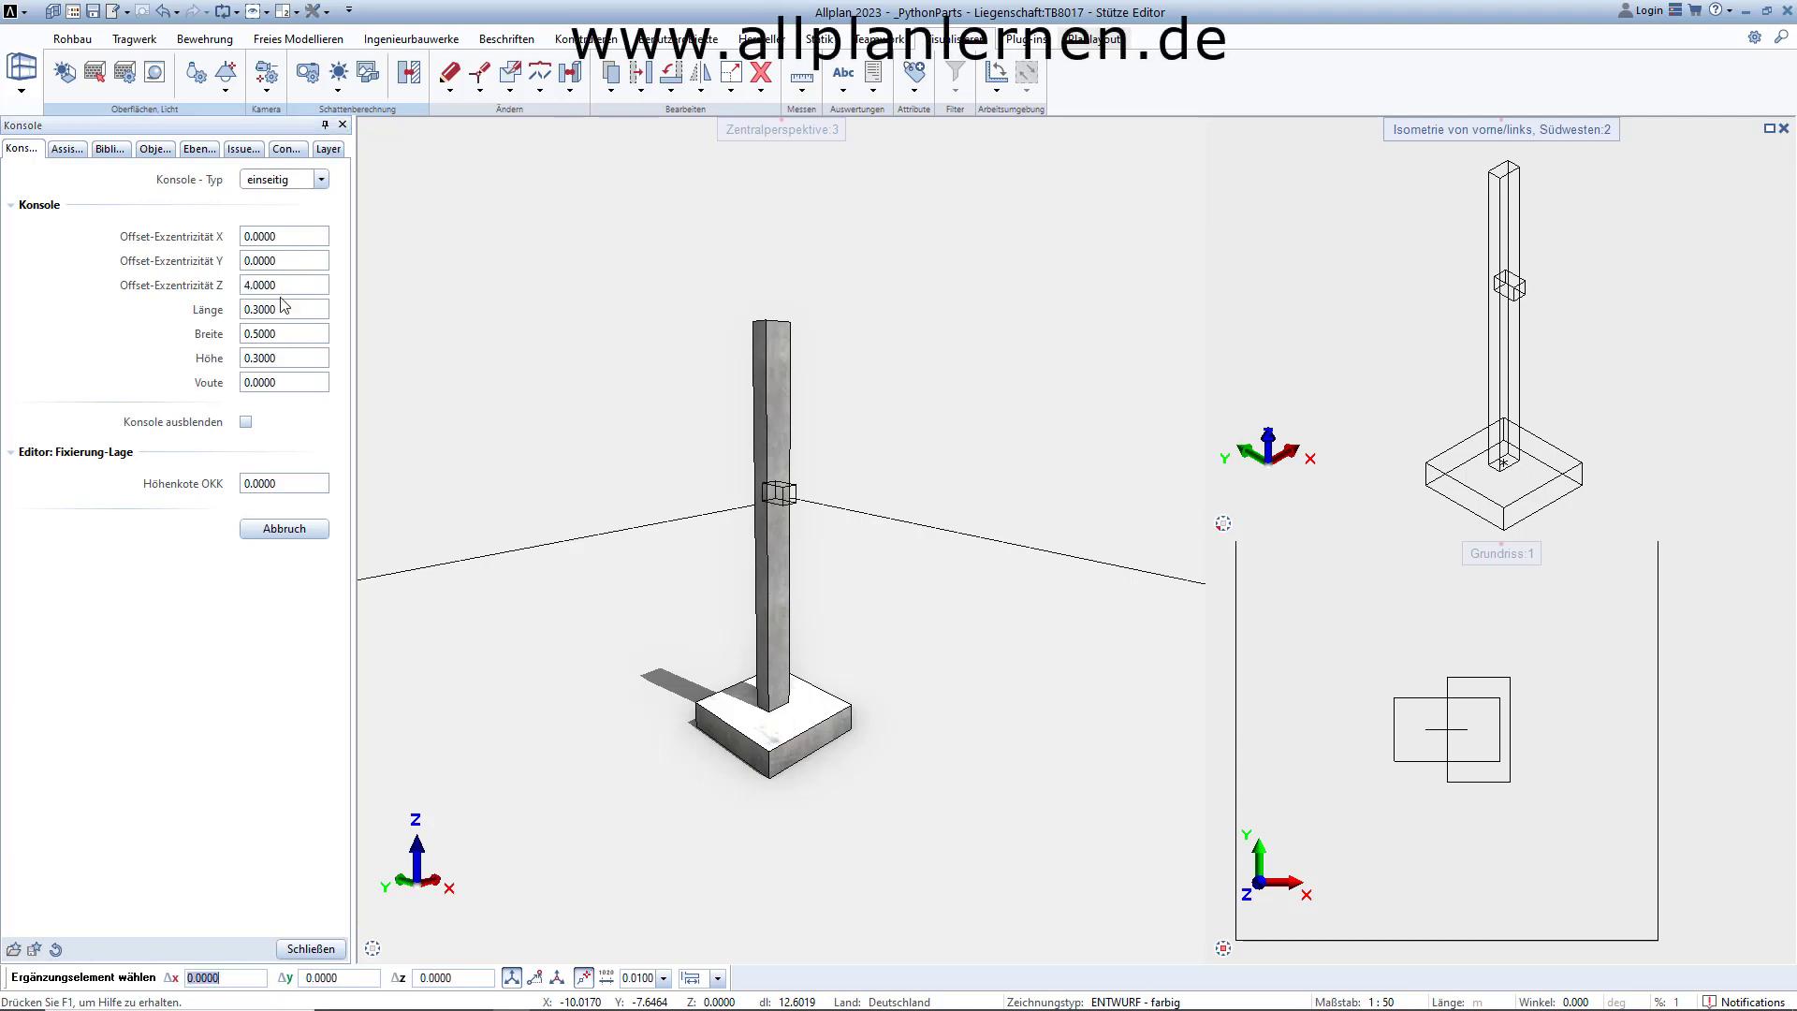
Step: Size the corbel 0.4 long, 0.4 wide and 0.4 high
click(279, 309)
text(.4)
key(Return)
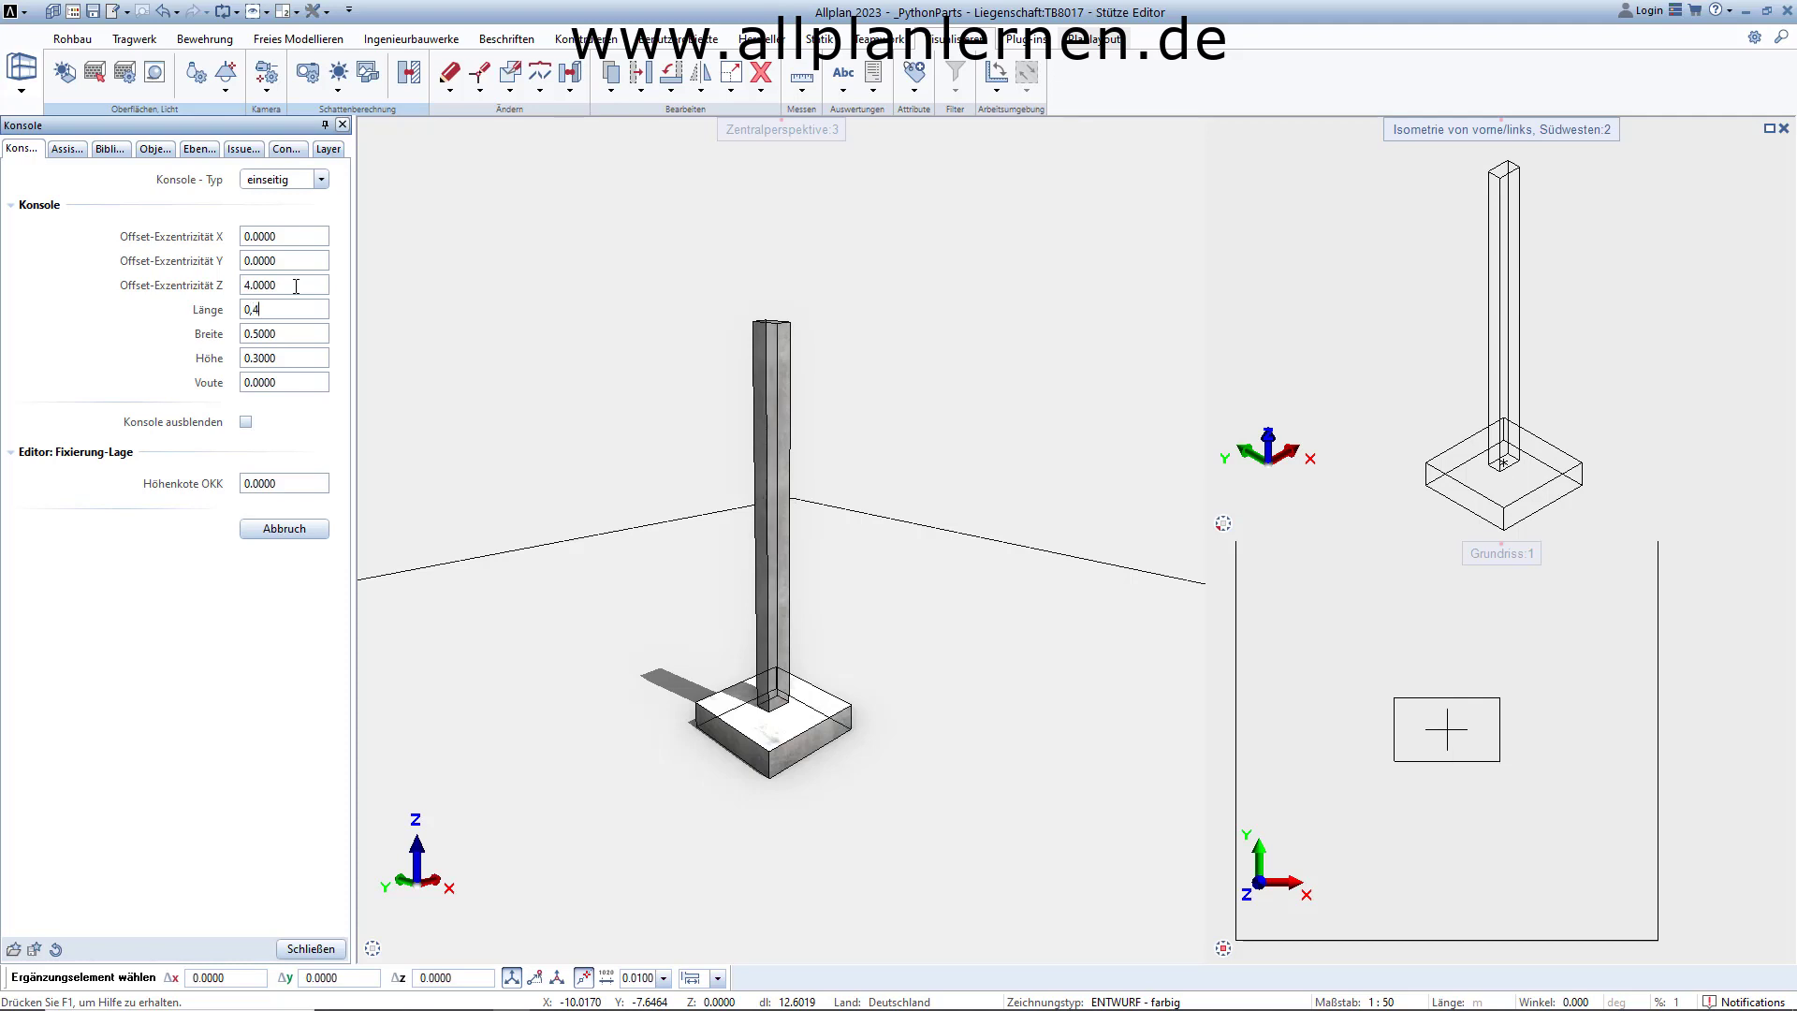
click(279, 333)
text(0)
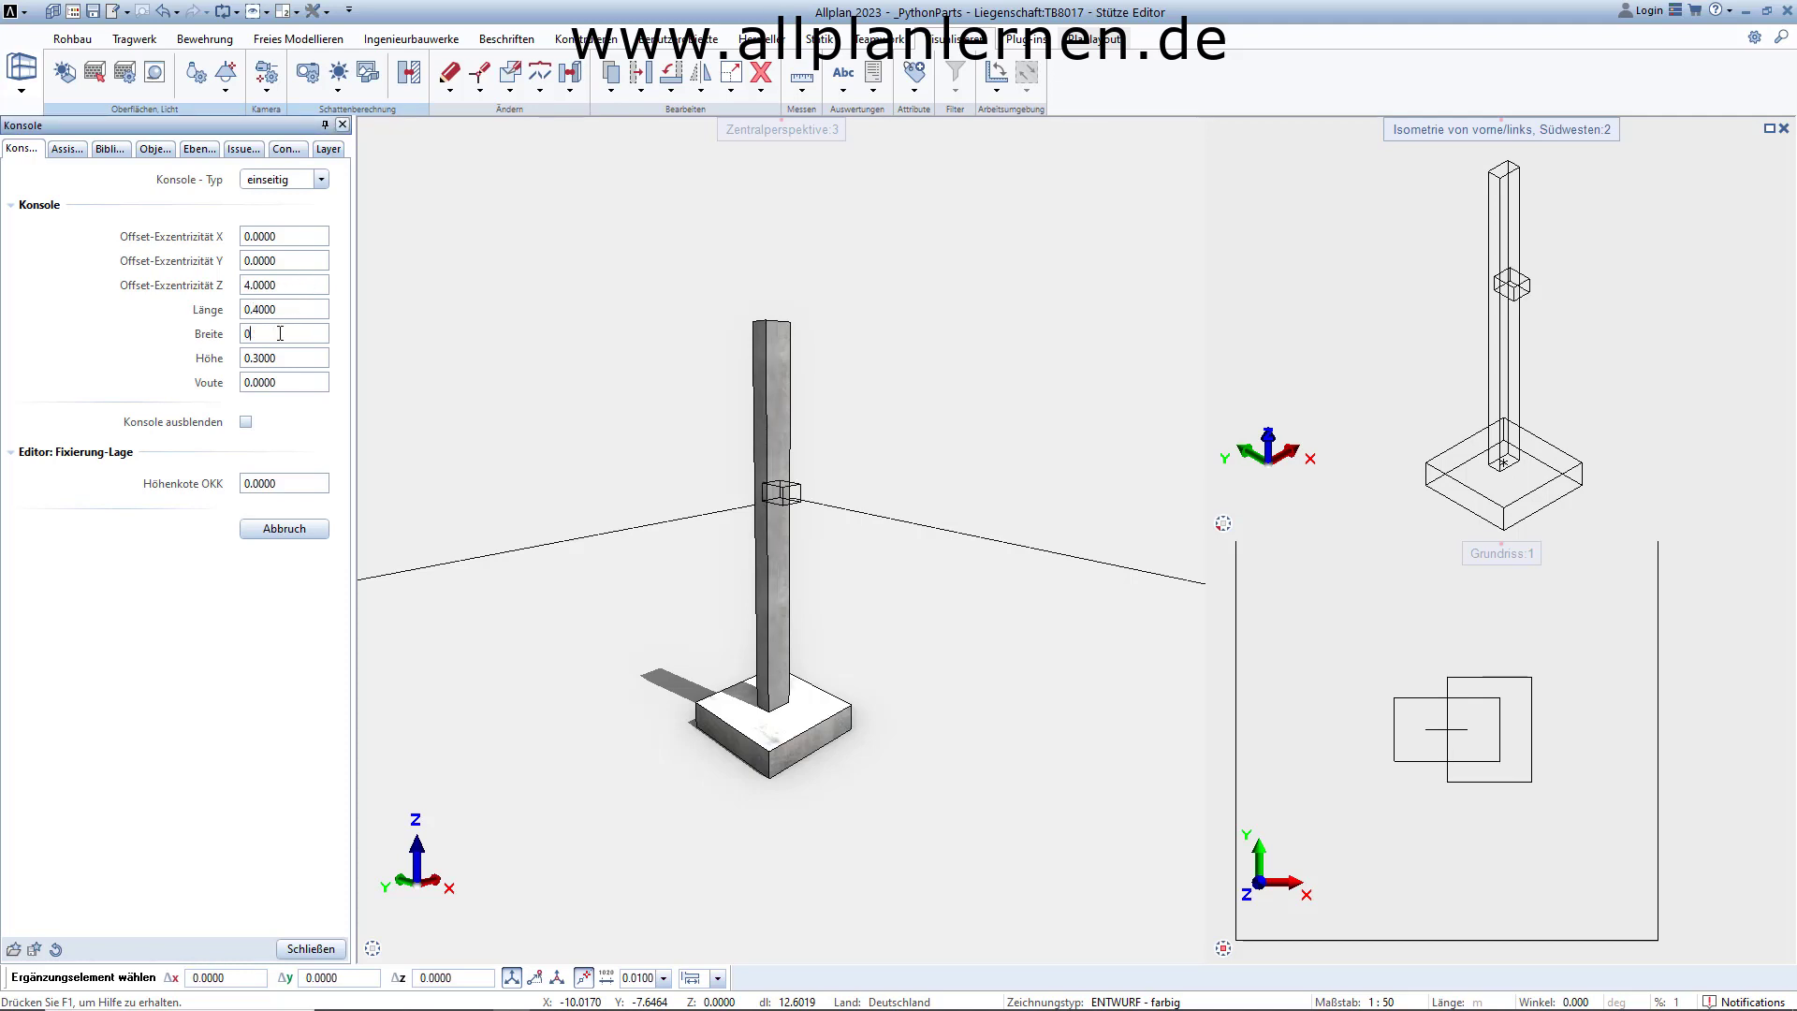
text(.4)
key(Return)
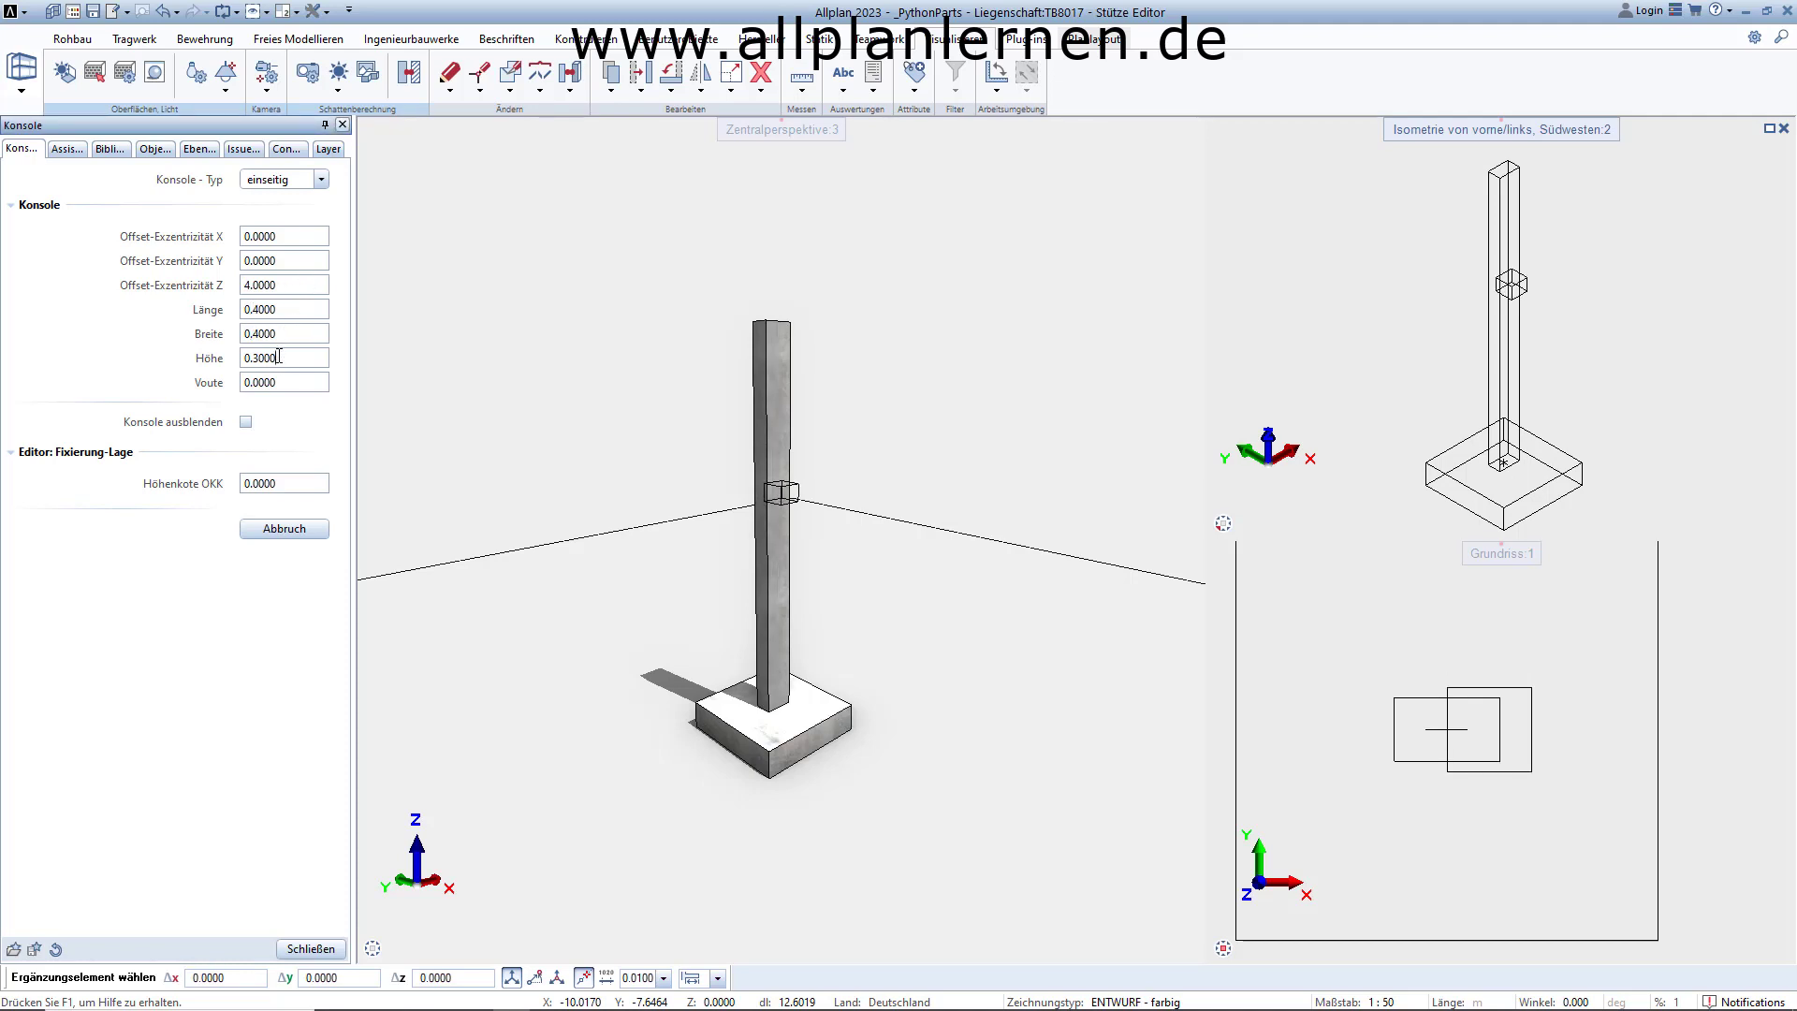
text(0.4)
key(Return)
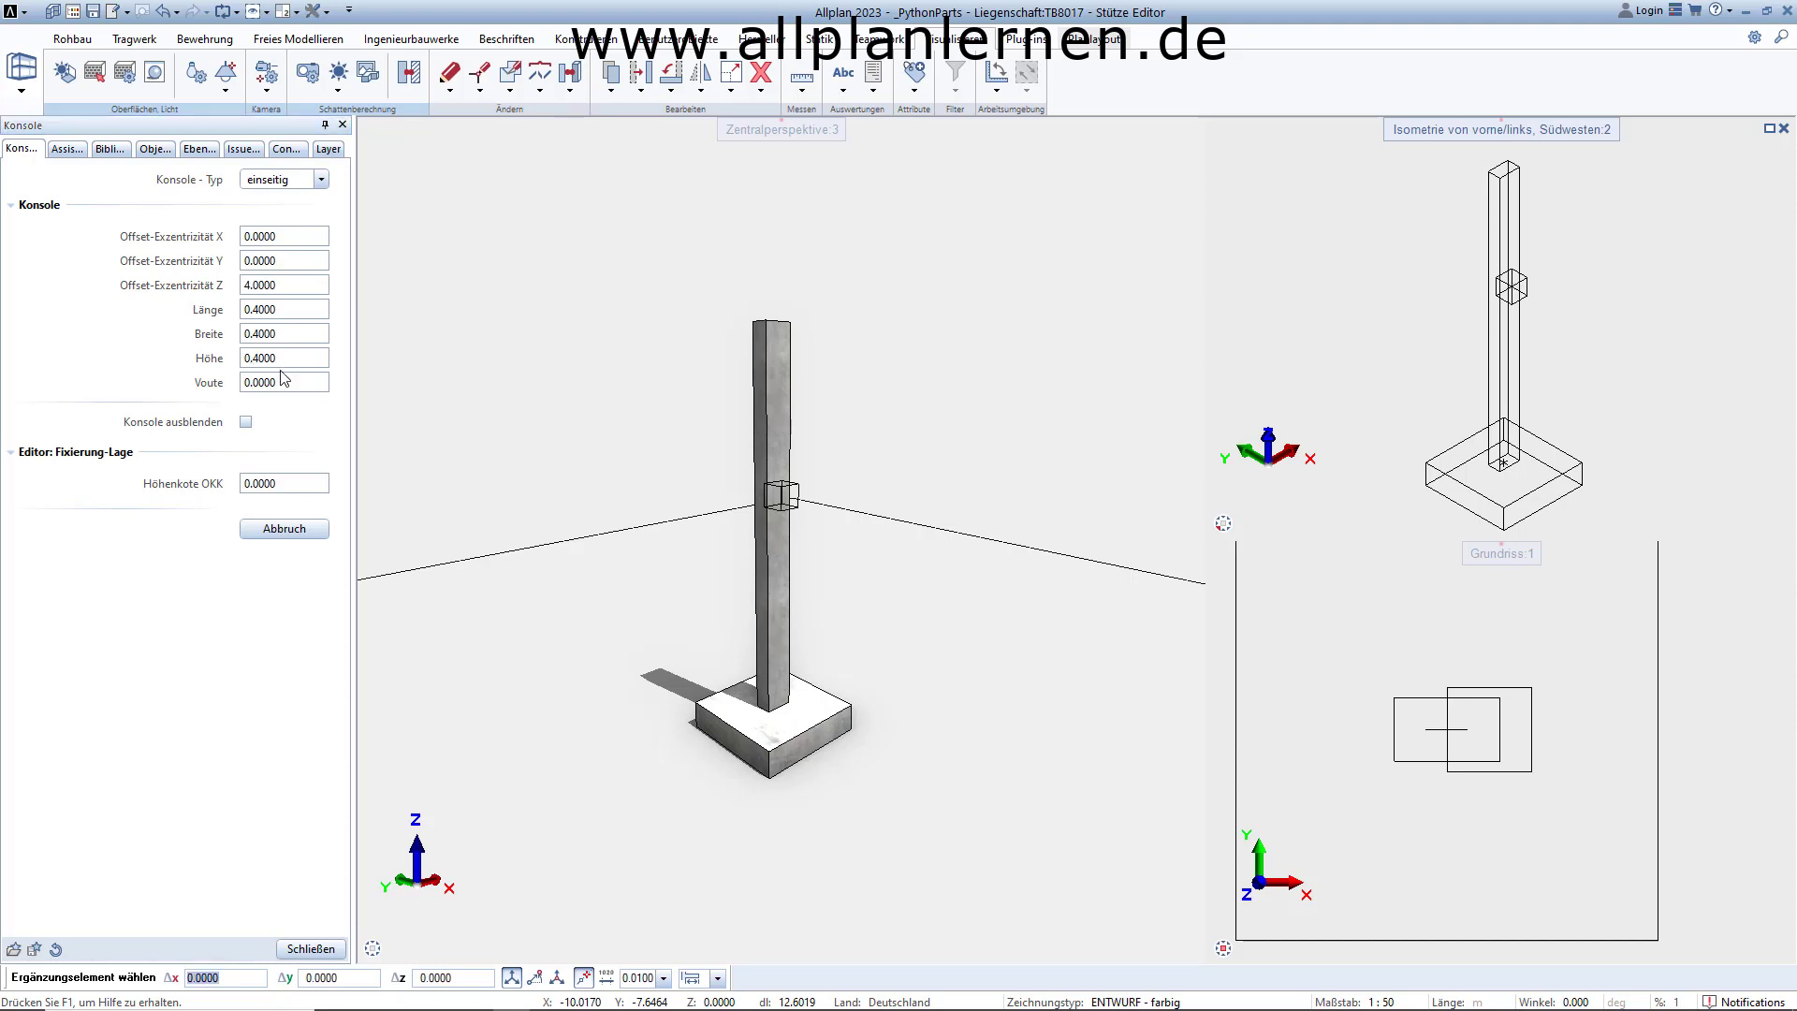
click(279, 382)
Step: Set the corbel Voute to 0.1, Breite to 0.3 and X offset to 0.25
key(Return)
scroll(1531, 328, up, 3)
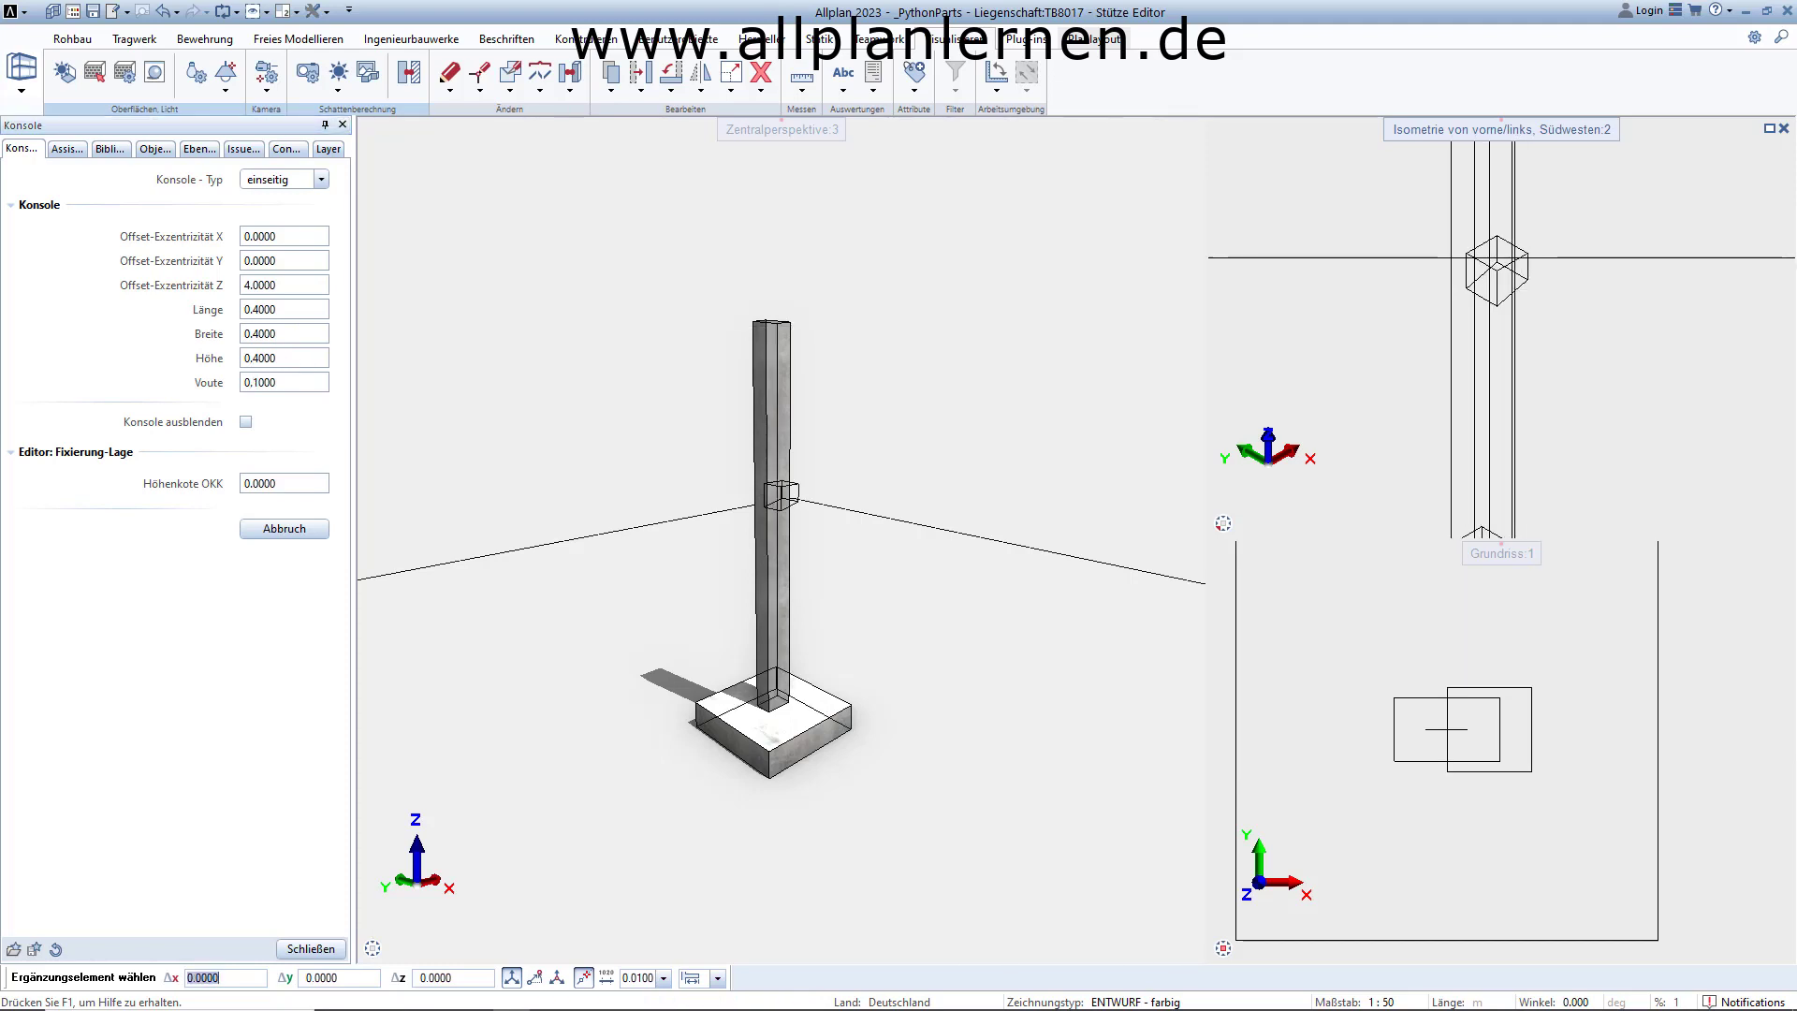
scroll(1531, 328, up, 2)
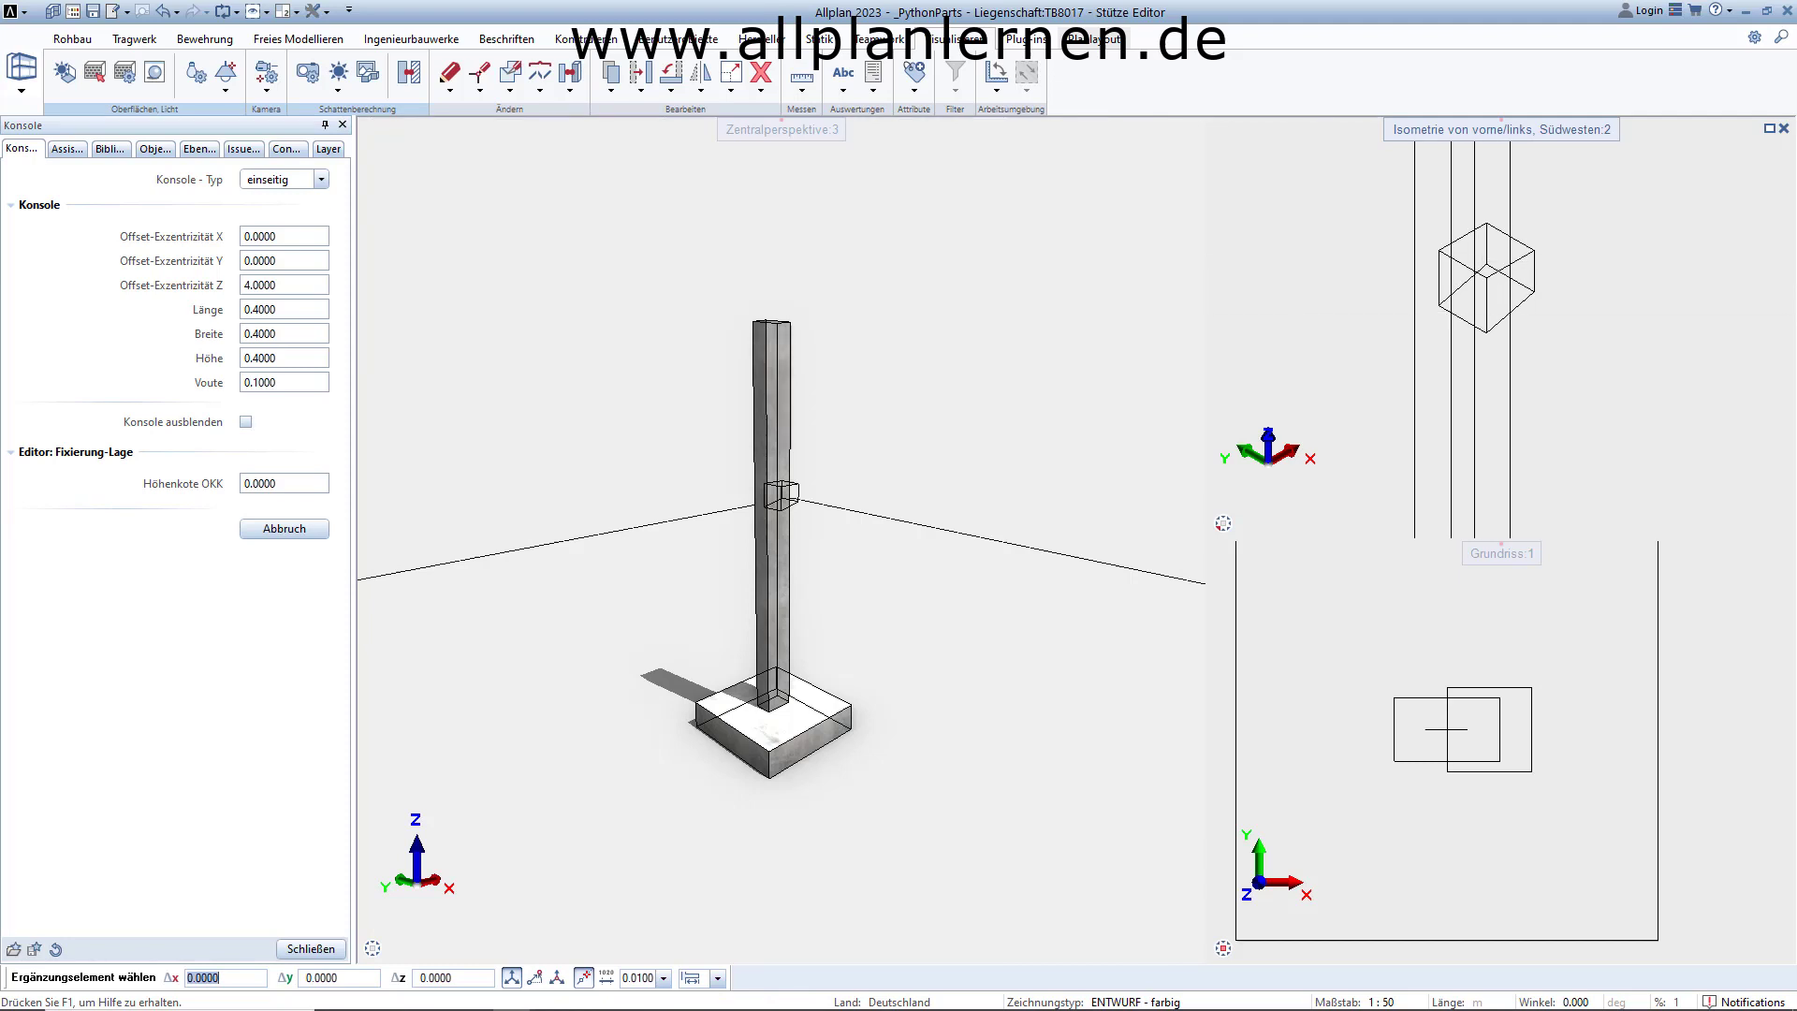
click(291, 334)
text(.3)
key(Return)
text(0,25)
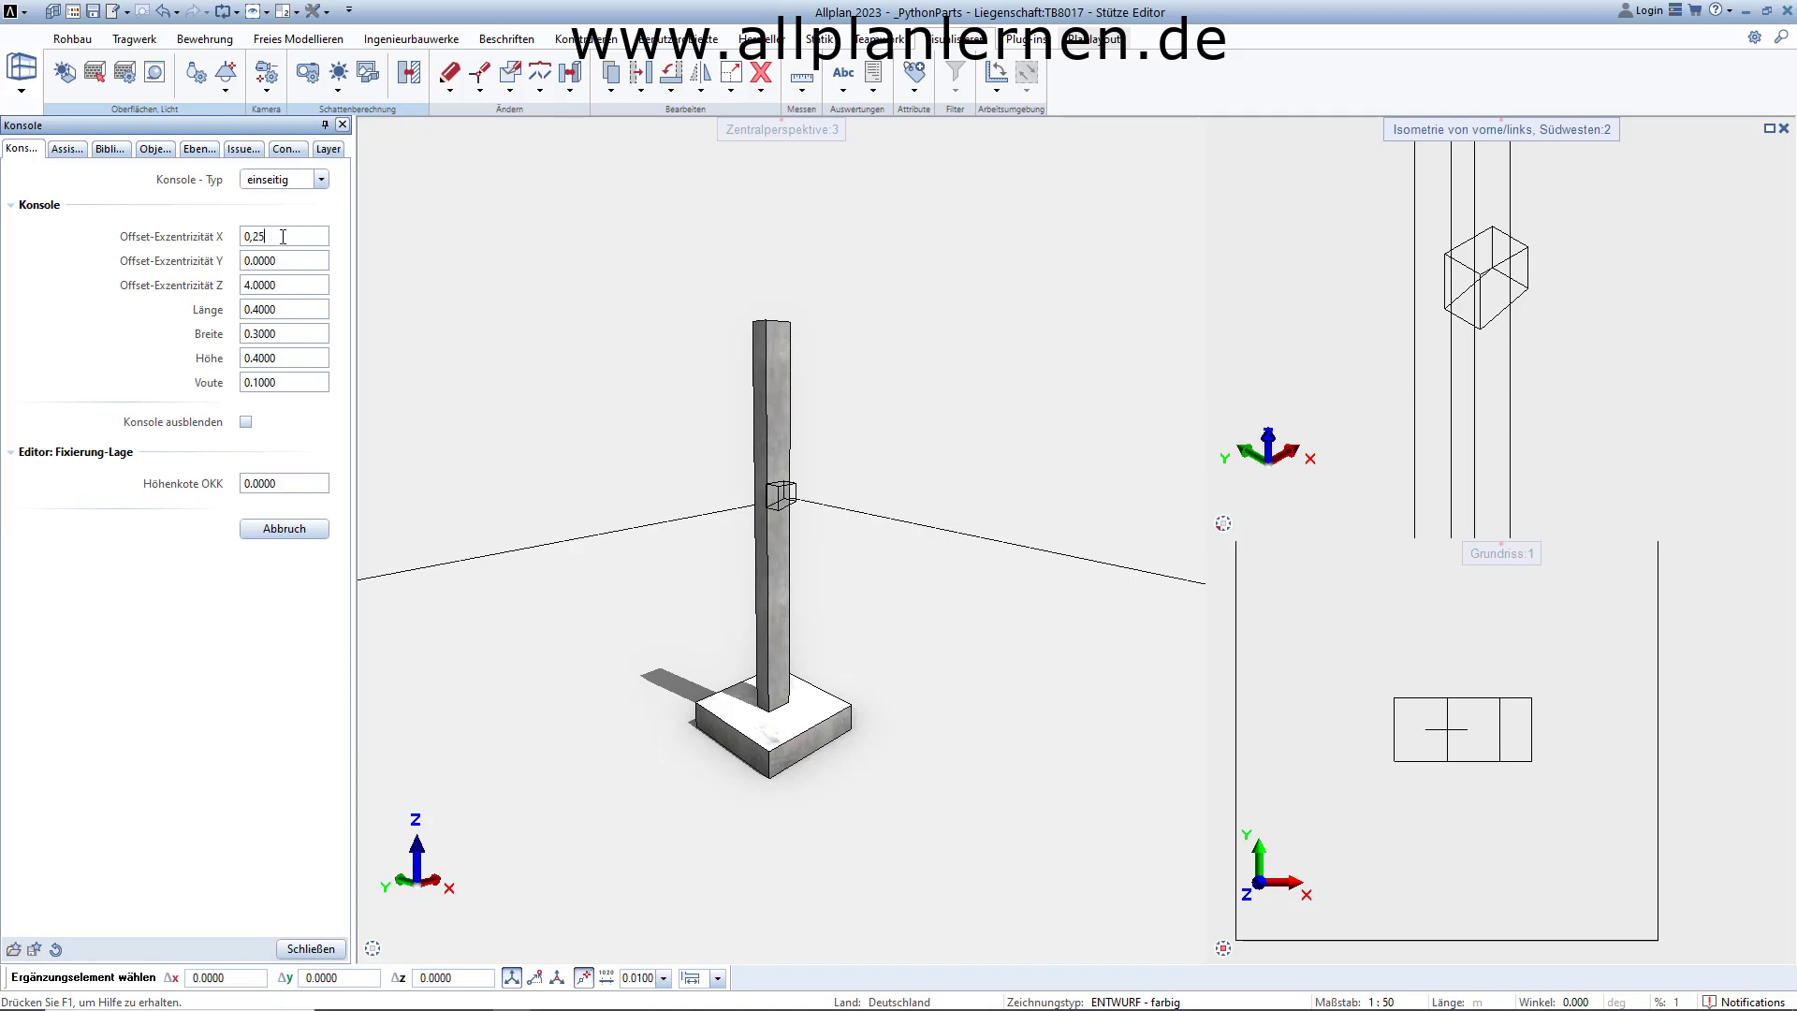
key(Return)
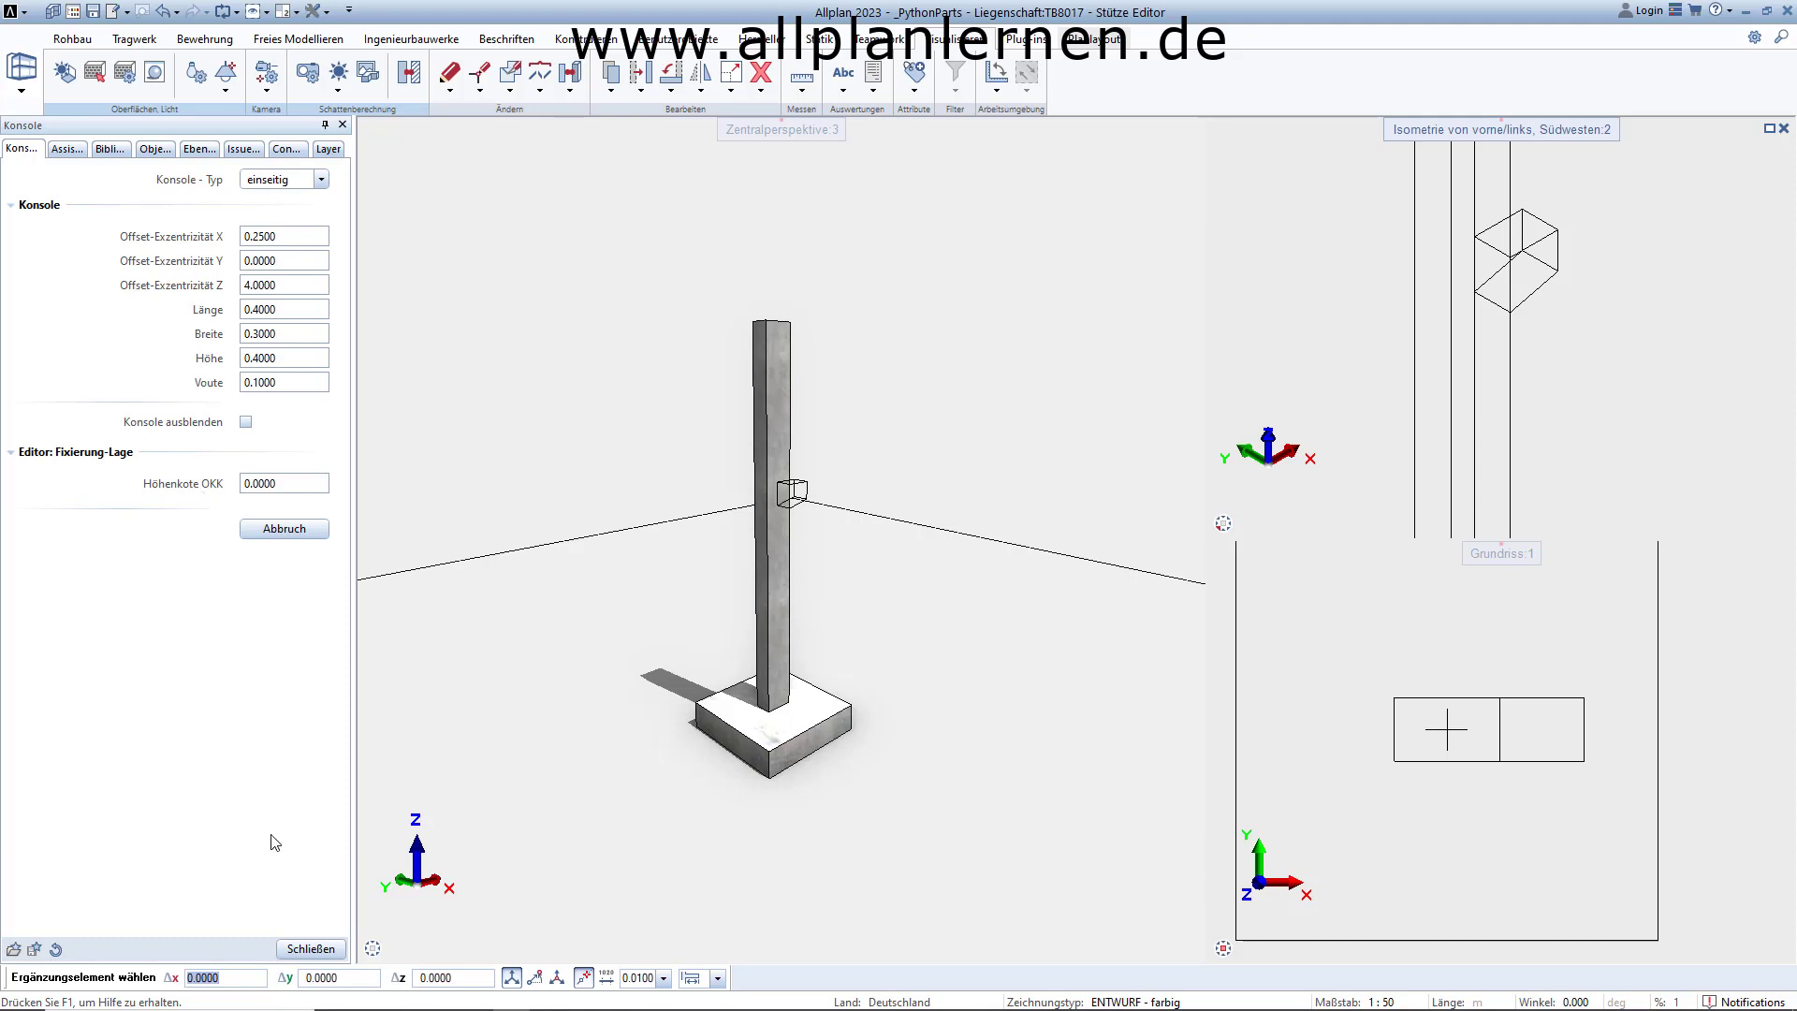
click(311, 948)
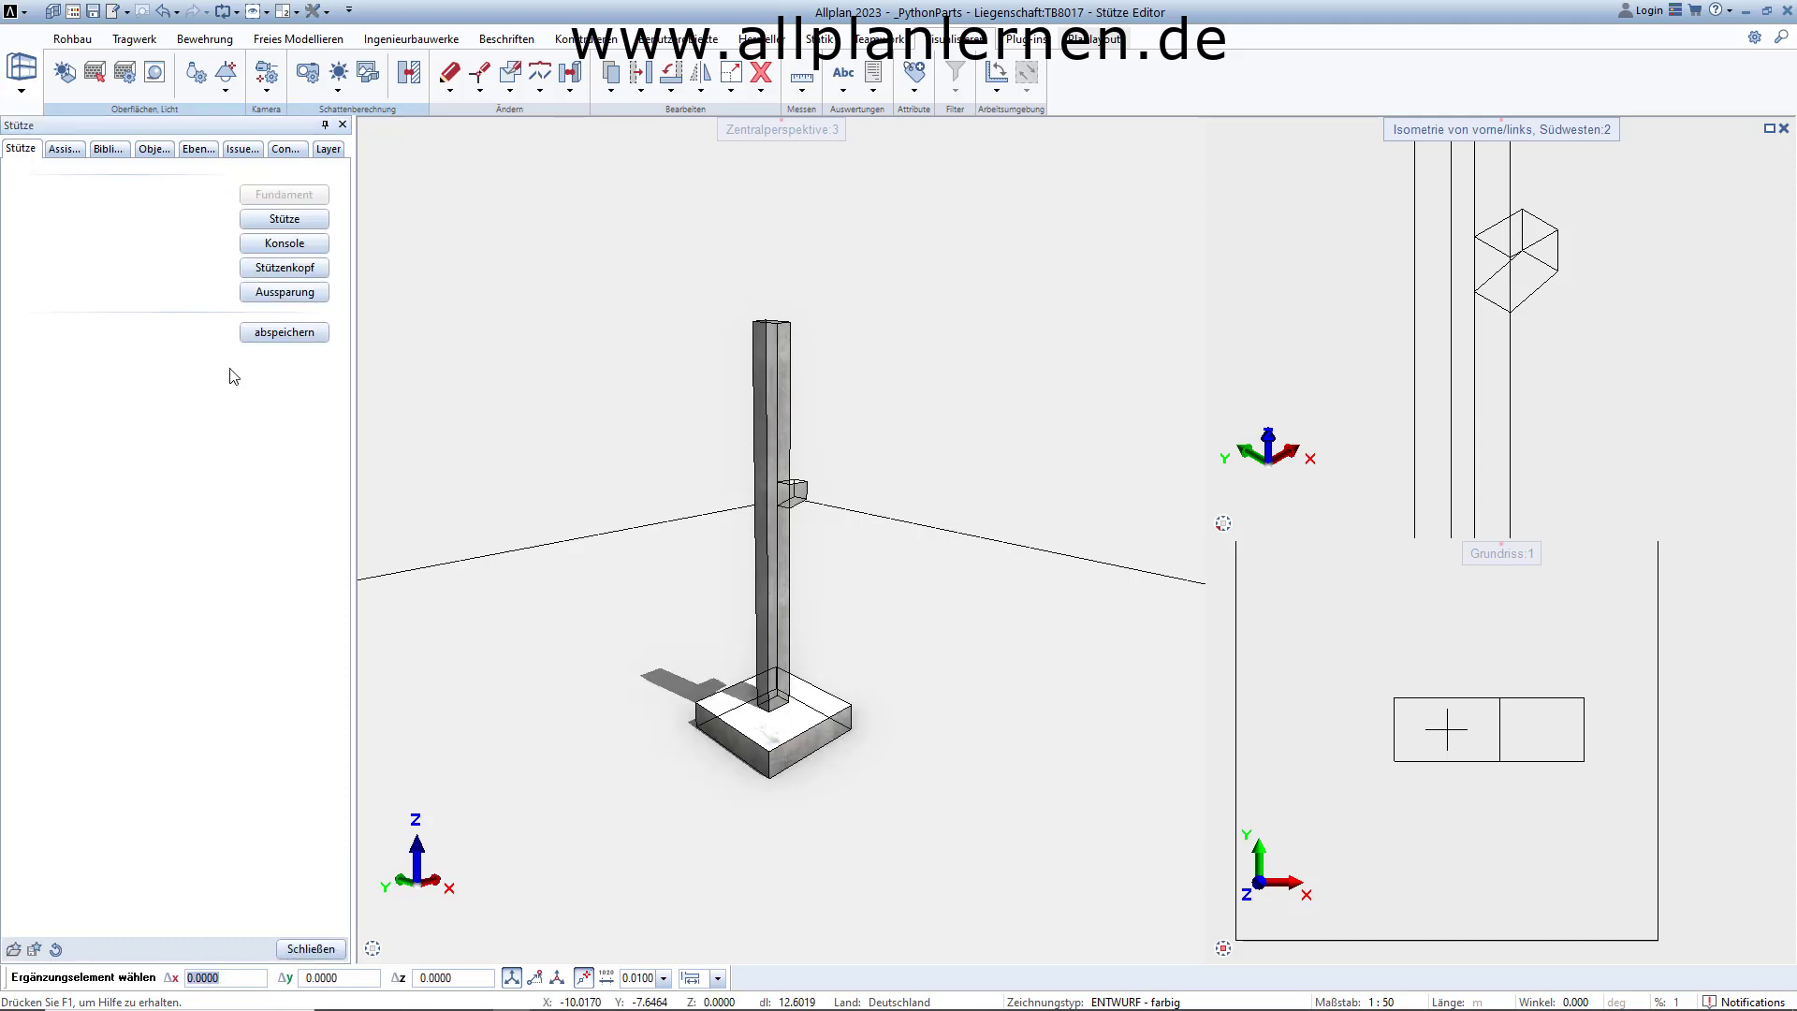
Step: Add a Gabel fork Stützenkopf rotated 90° about Z with height 0.8
click(279, 268)
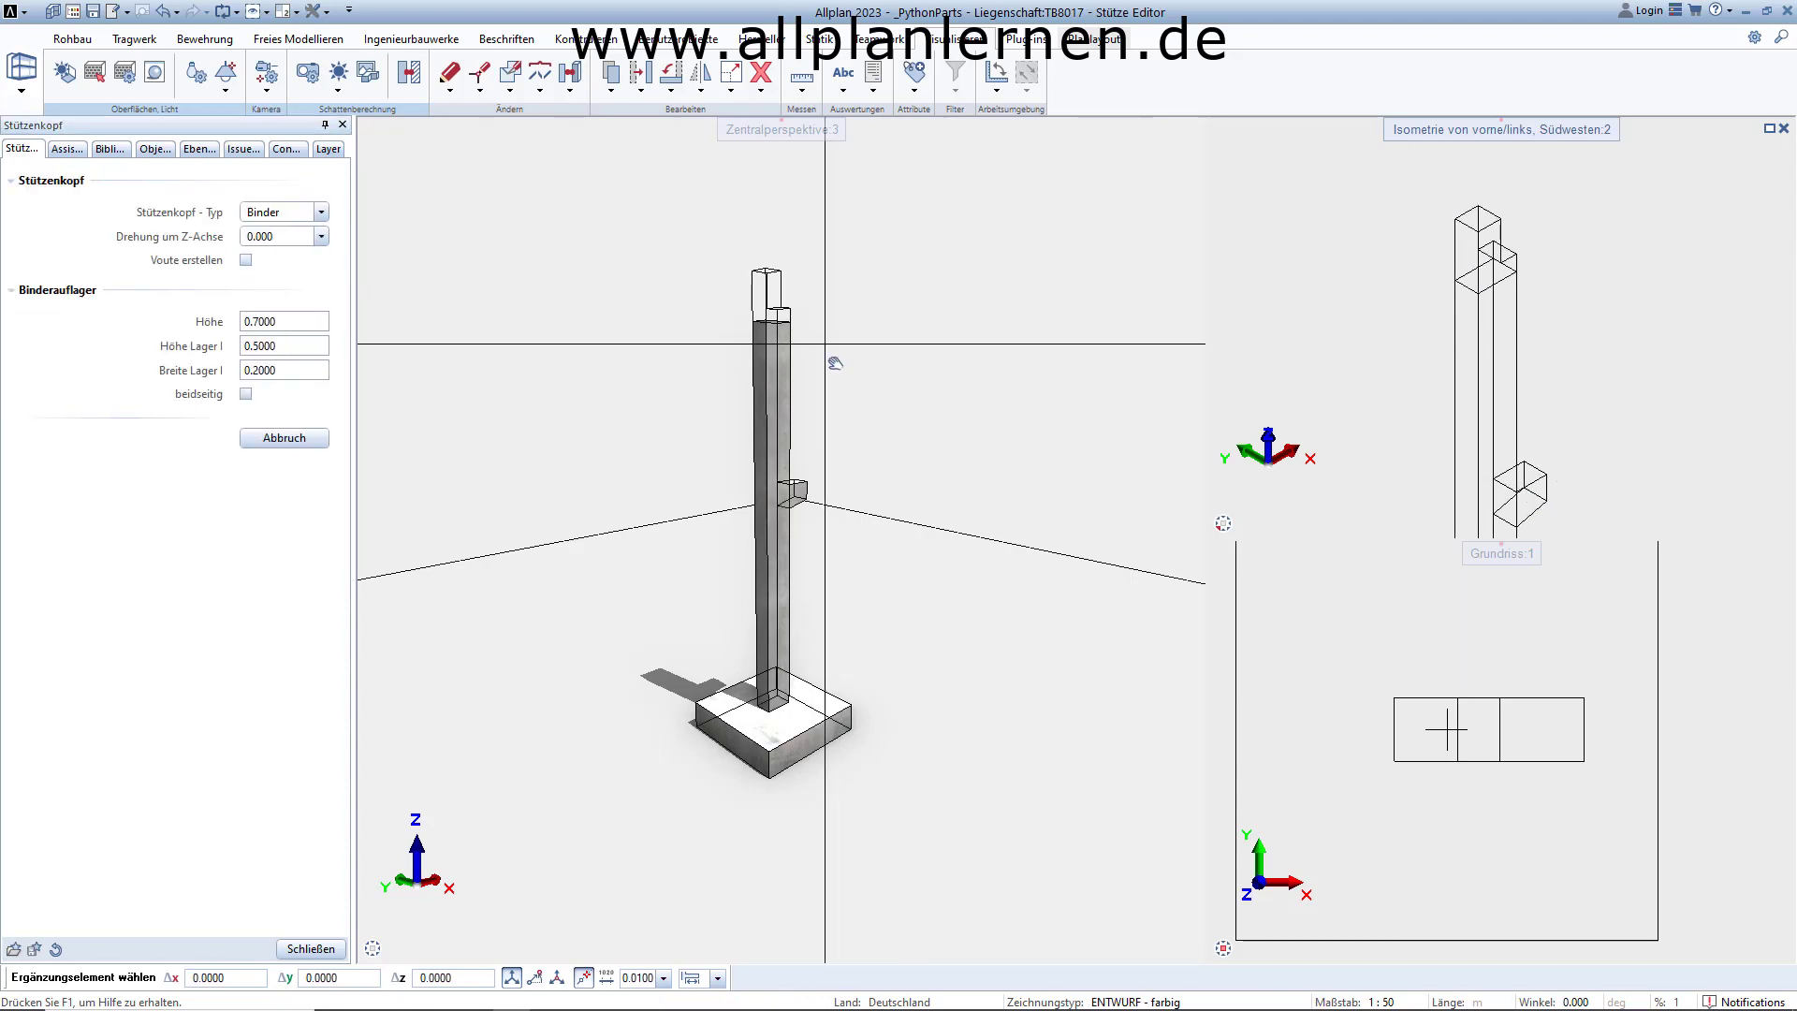
scroll(824, 343, up, 2)
scroll(825, 344, up, 2)
scroll(824, 344, up, 2)
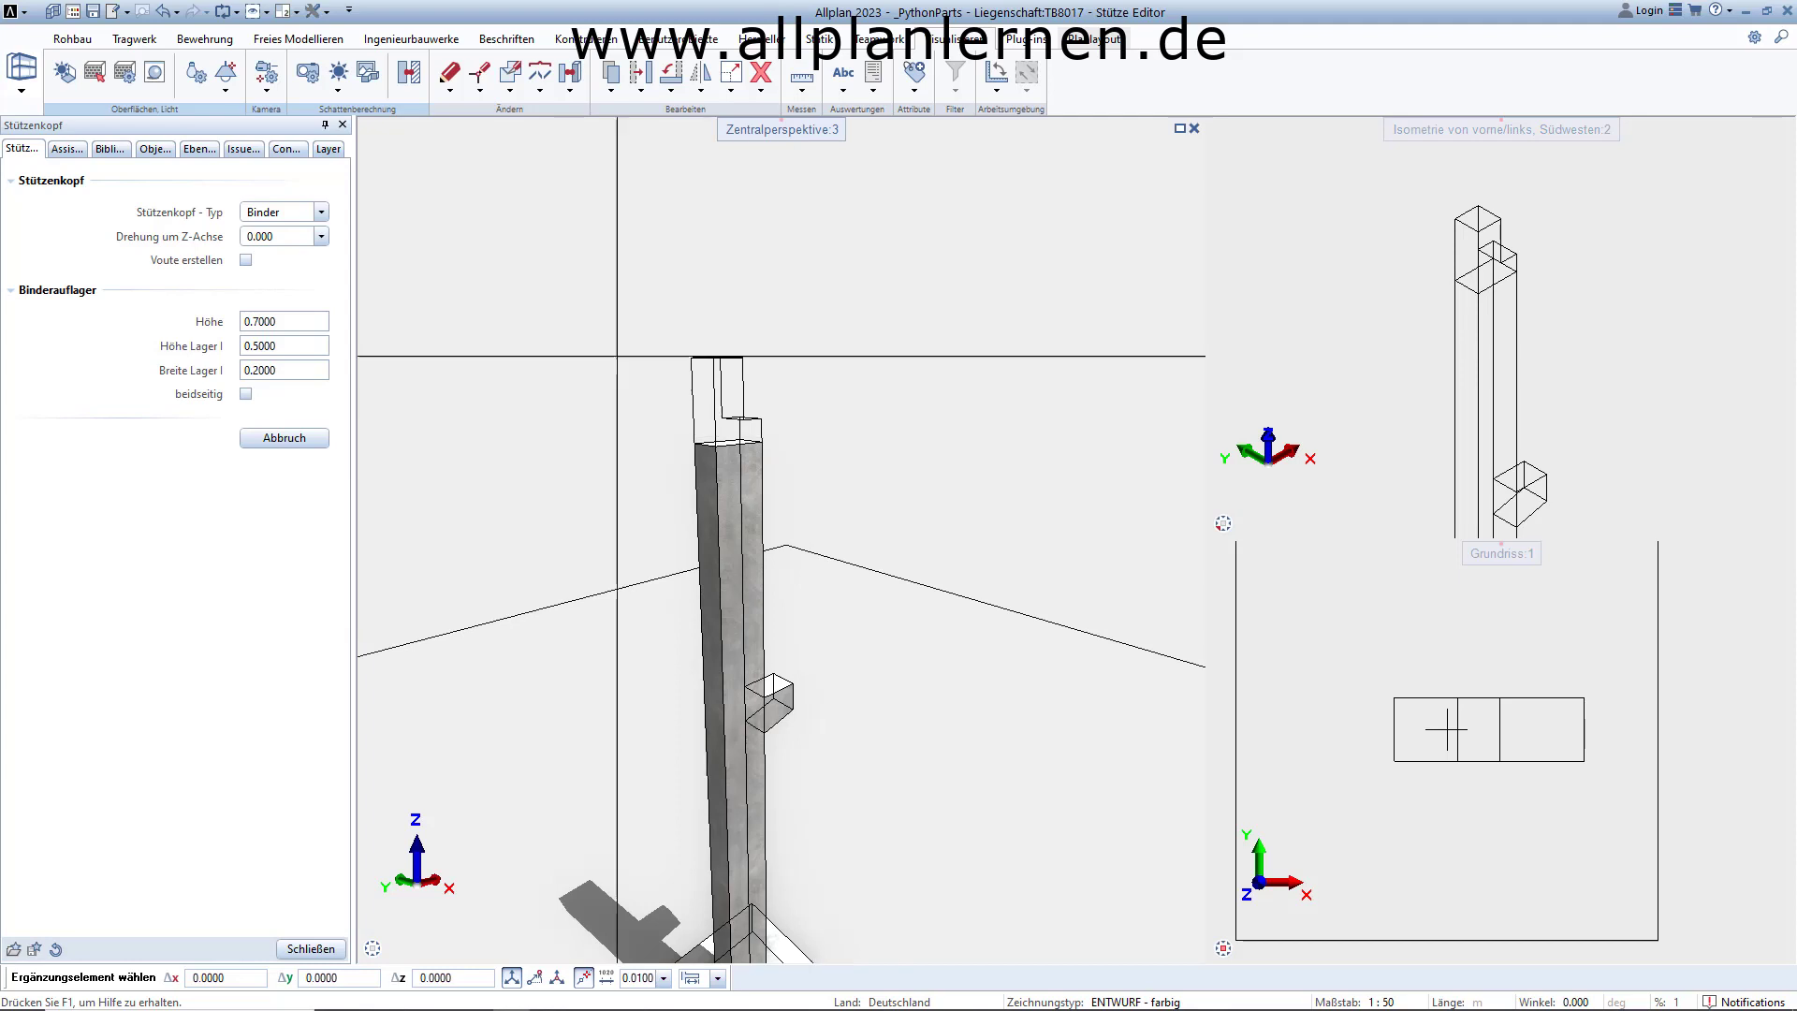
click(322, 212)
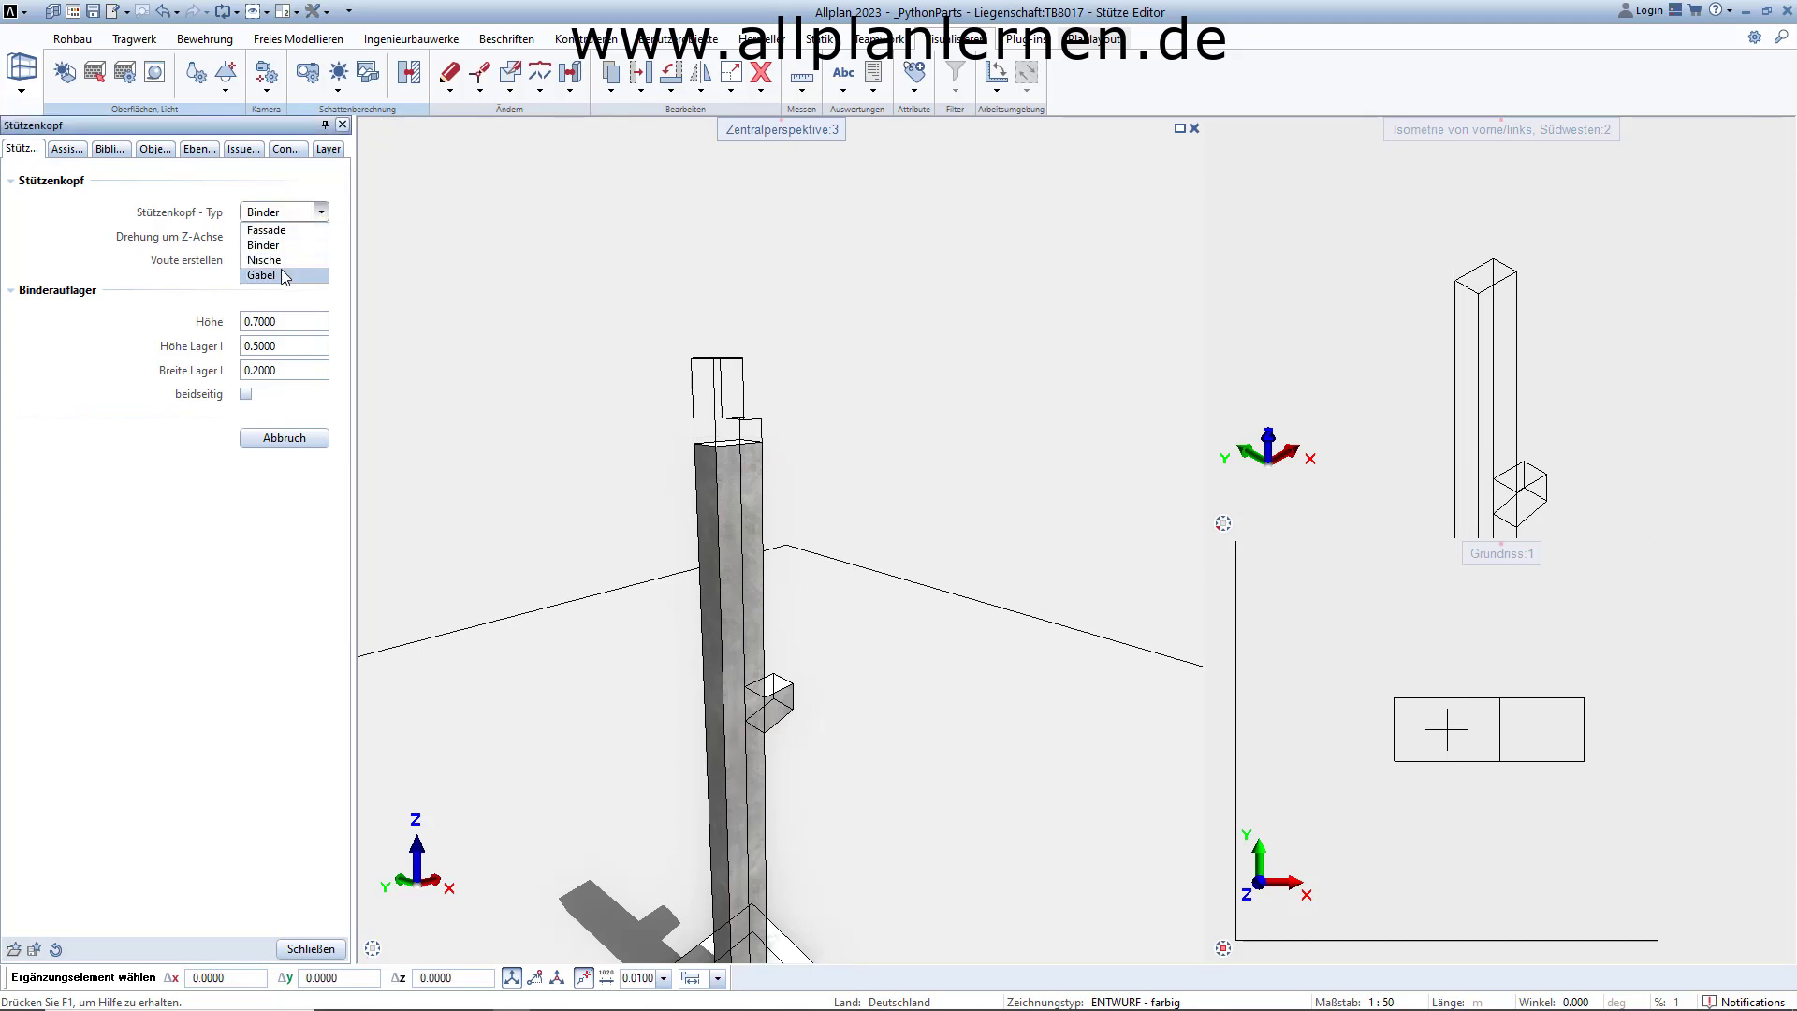
click(285, 275)
click(321, 236)
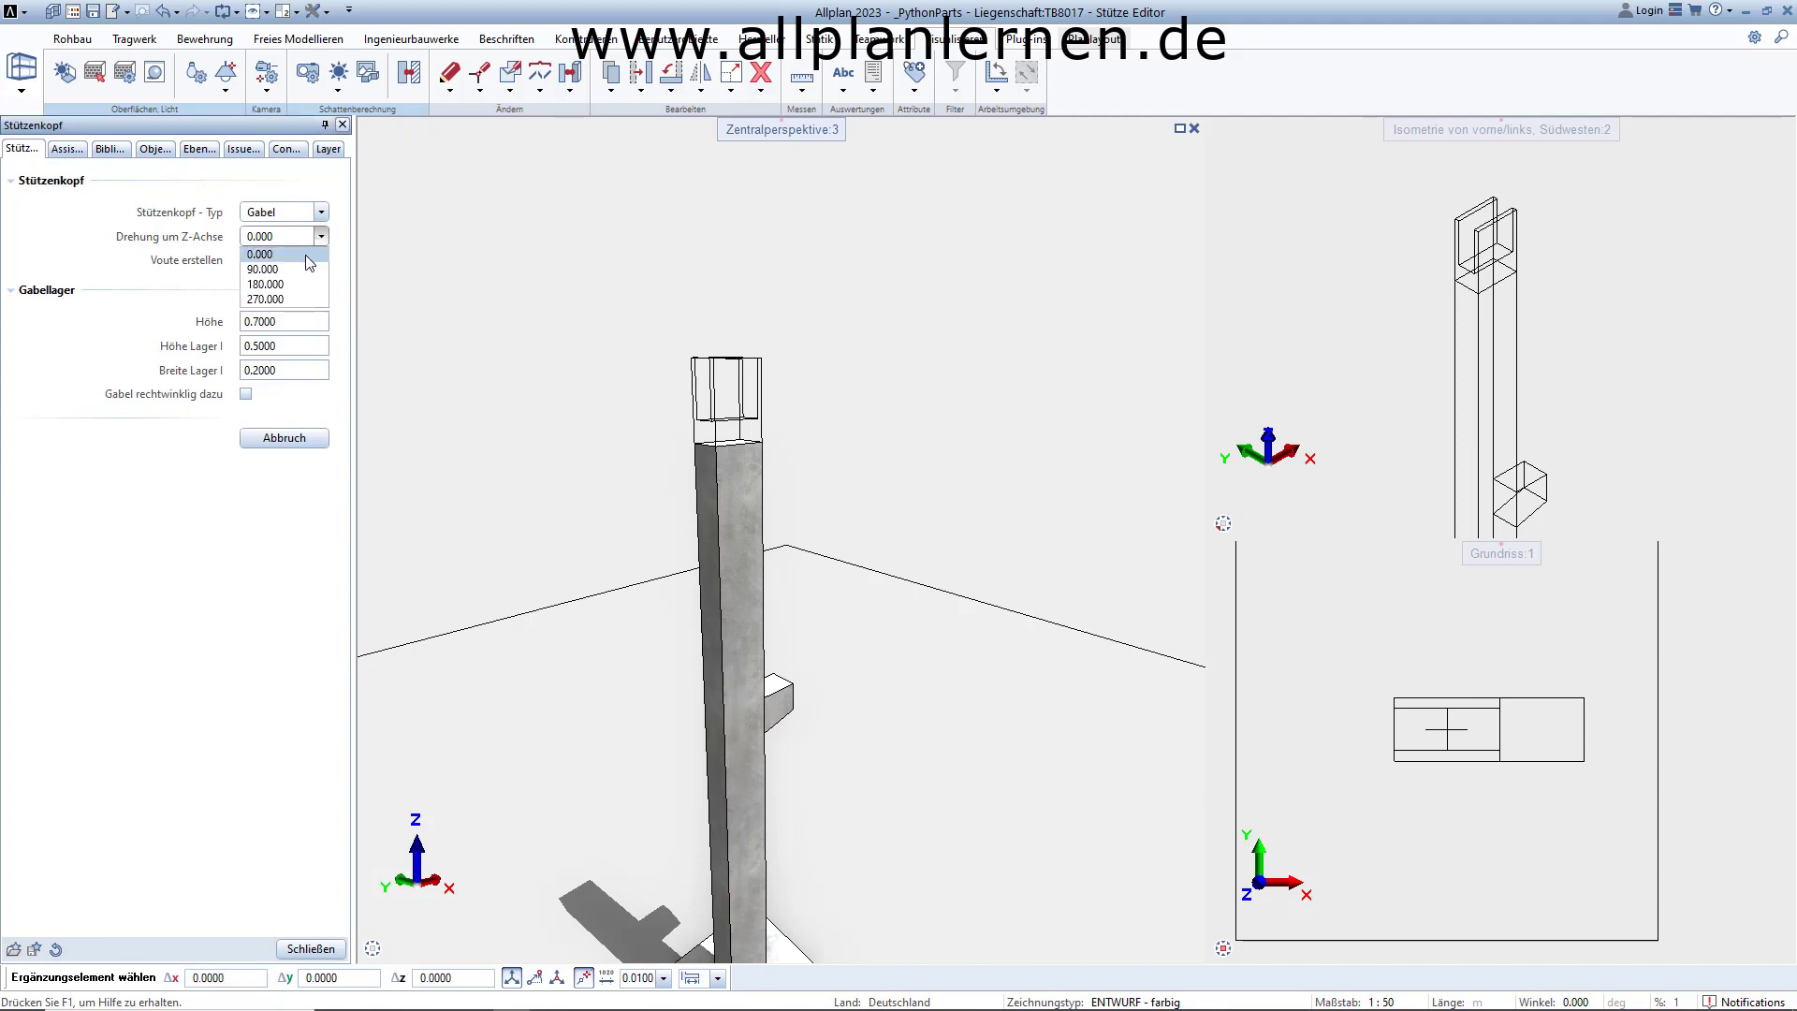
click(301, 275)
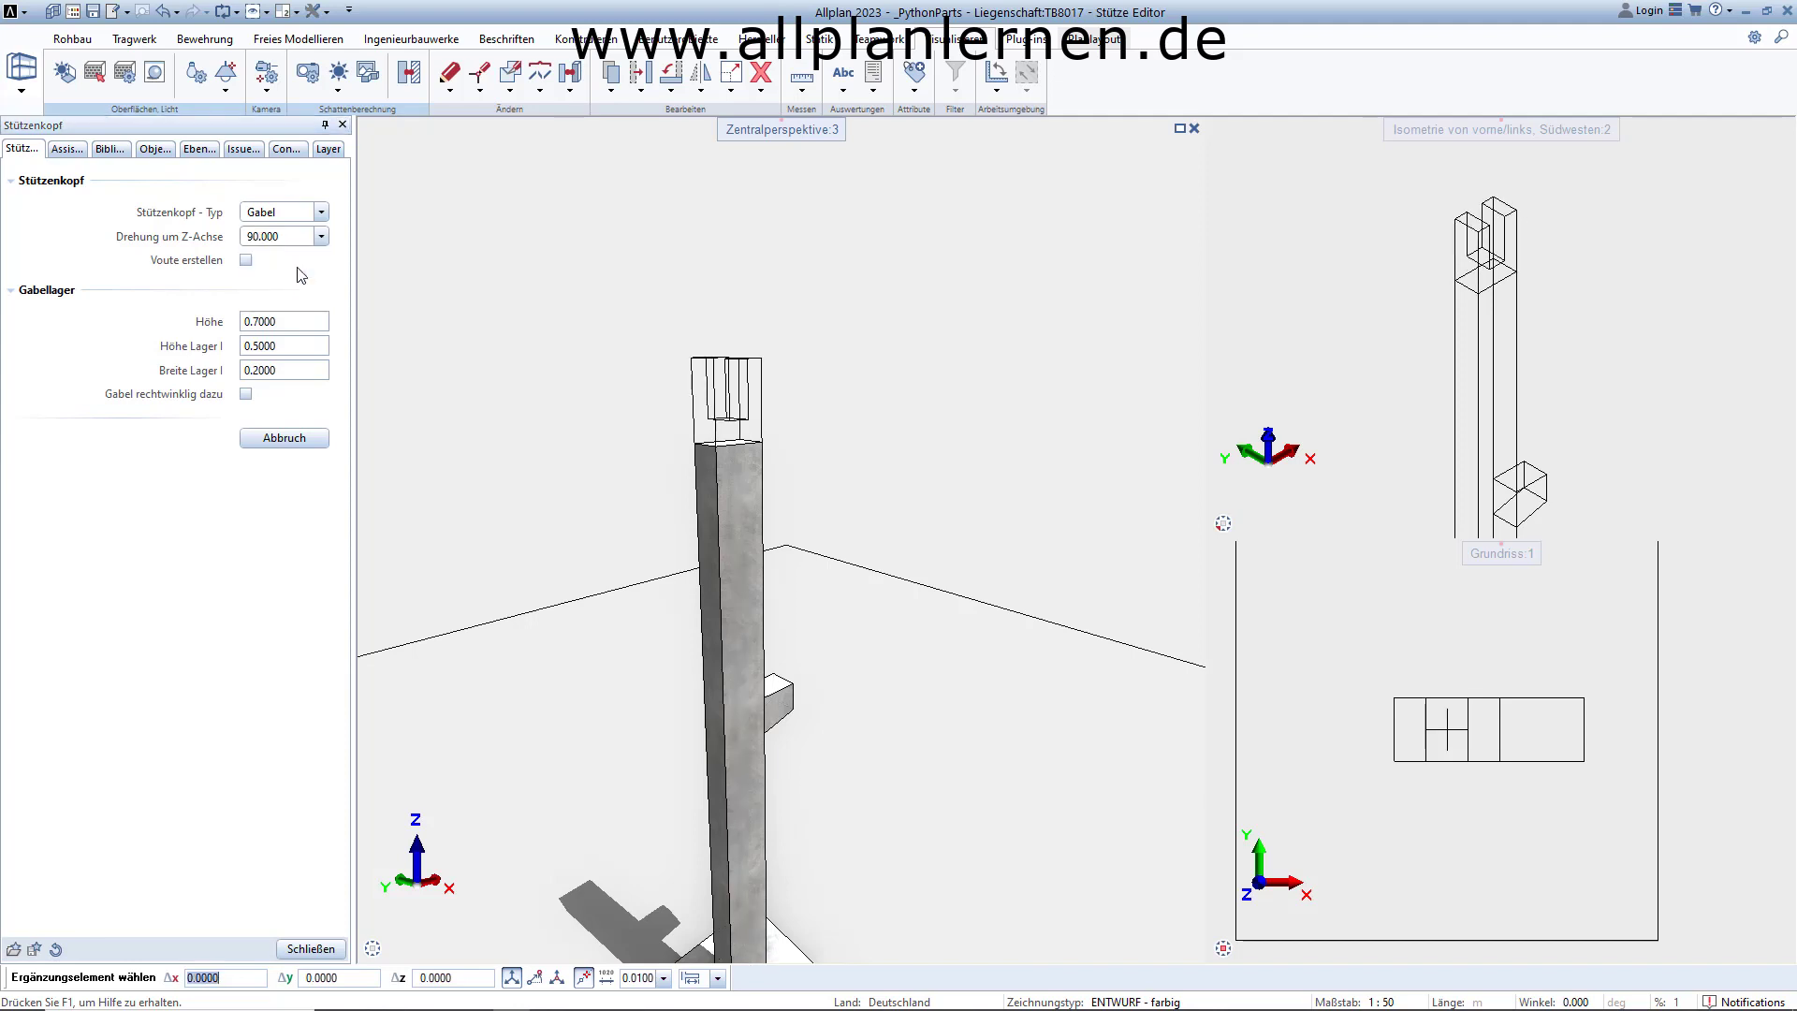
click(287, 321)
text(0.8000)
key(Return)
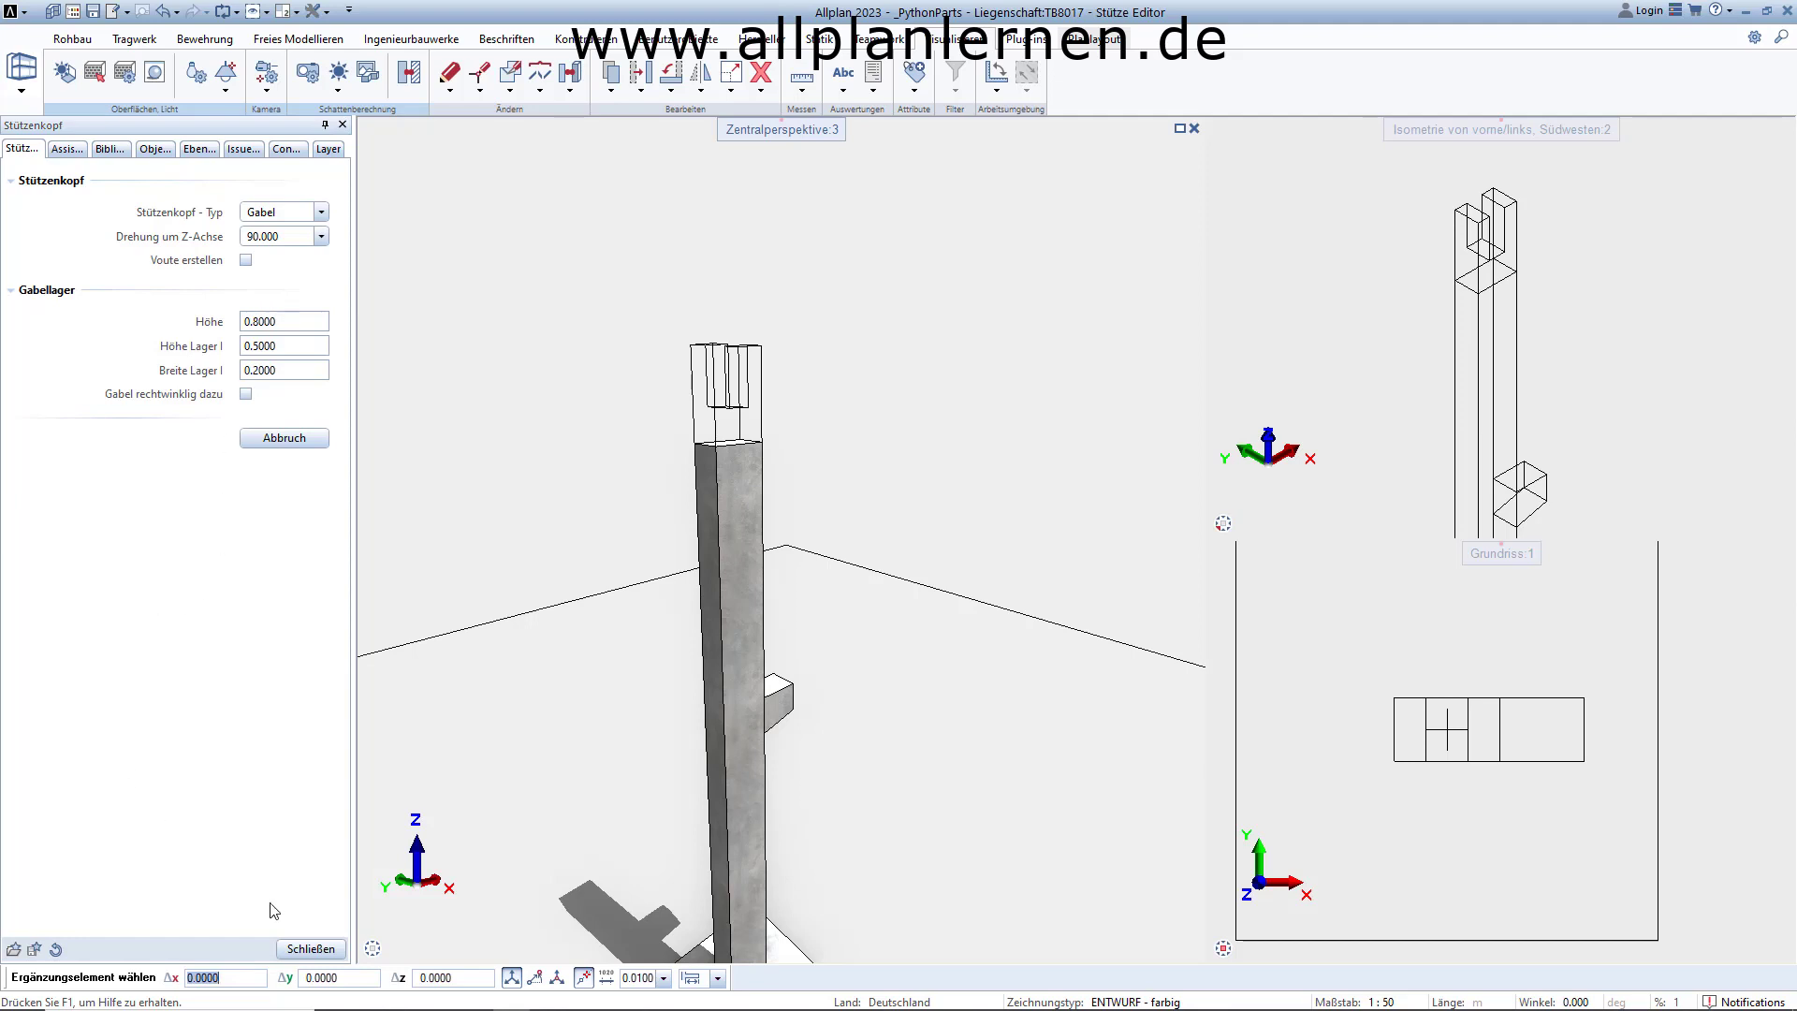
click(310, 949)
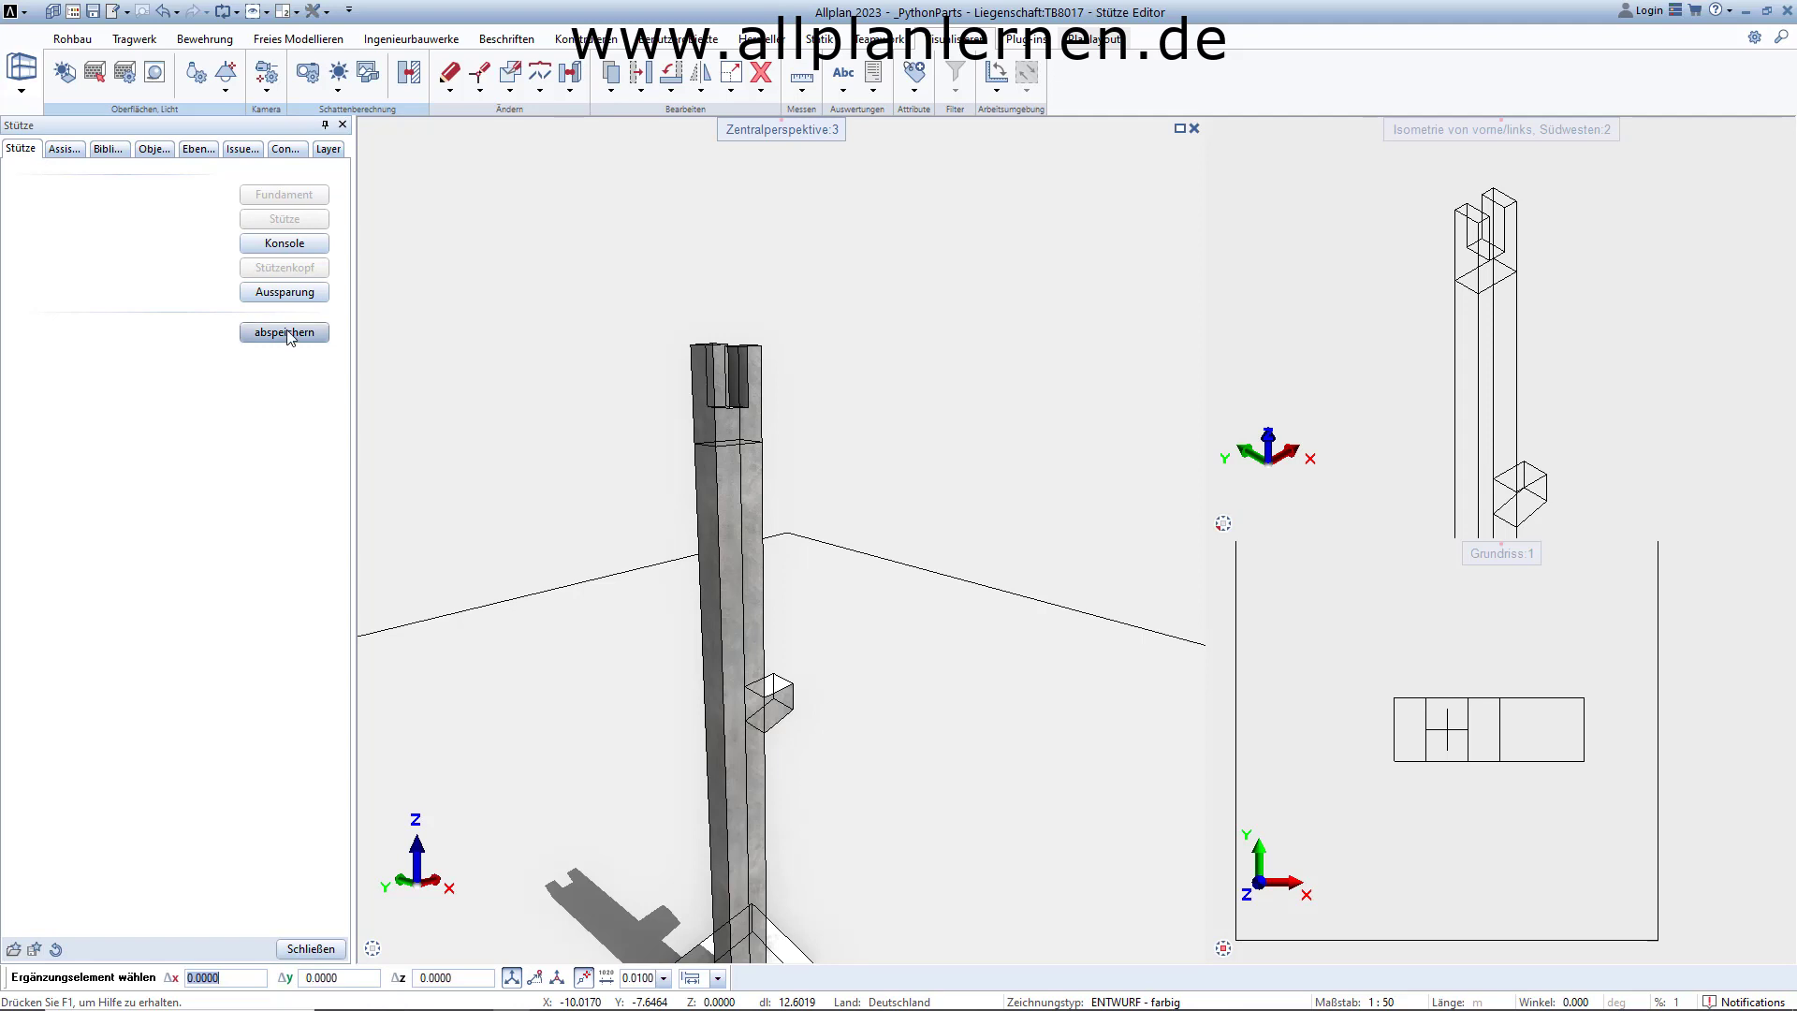
Step: Save the column PythonPart as Stütze 03.pypsub in the Stützen folder and close the editor
click(289, 335)
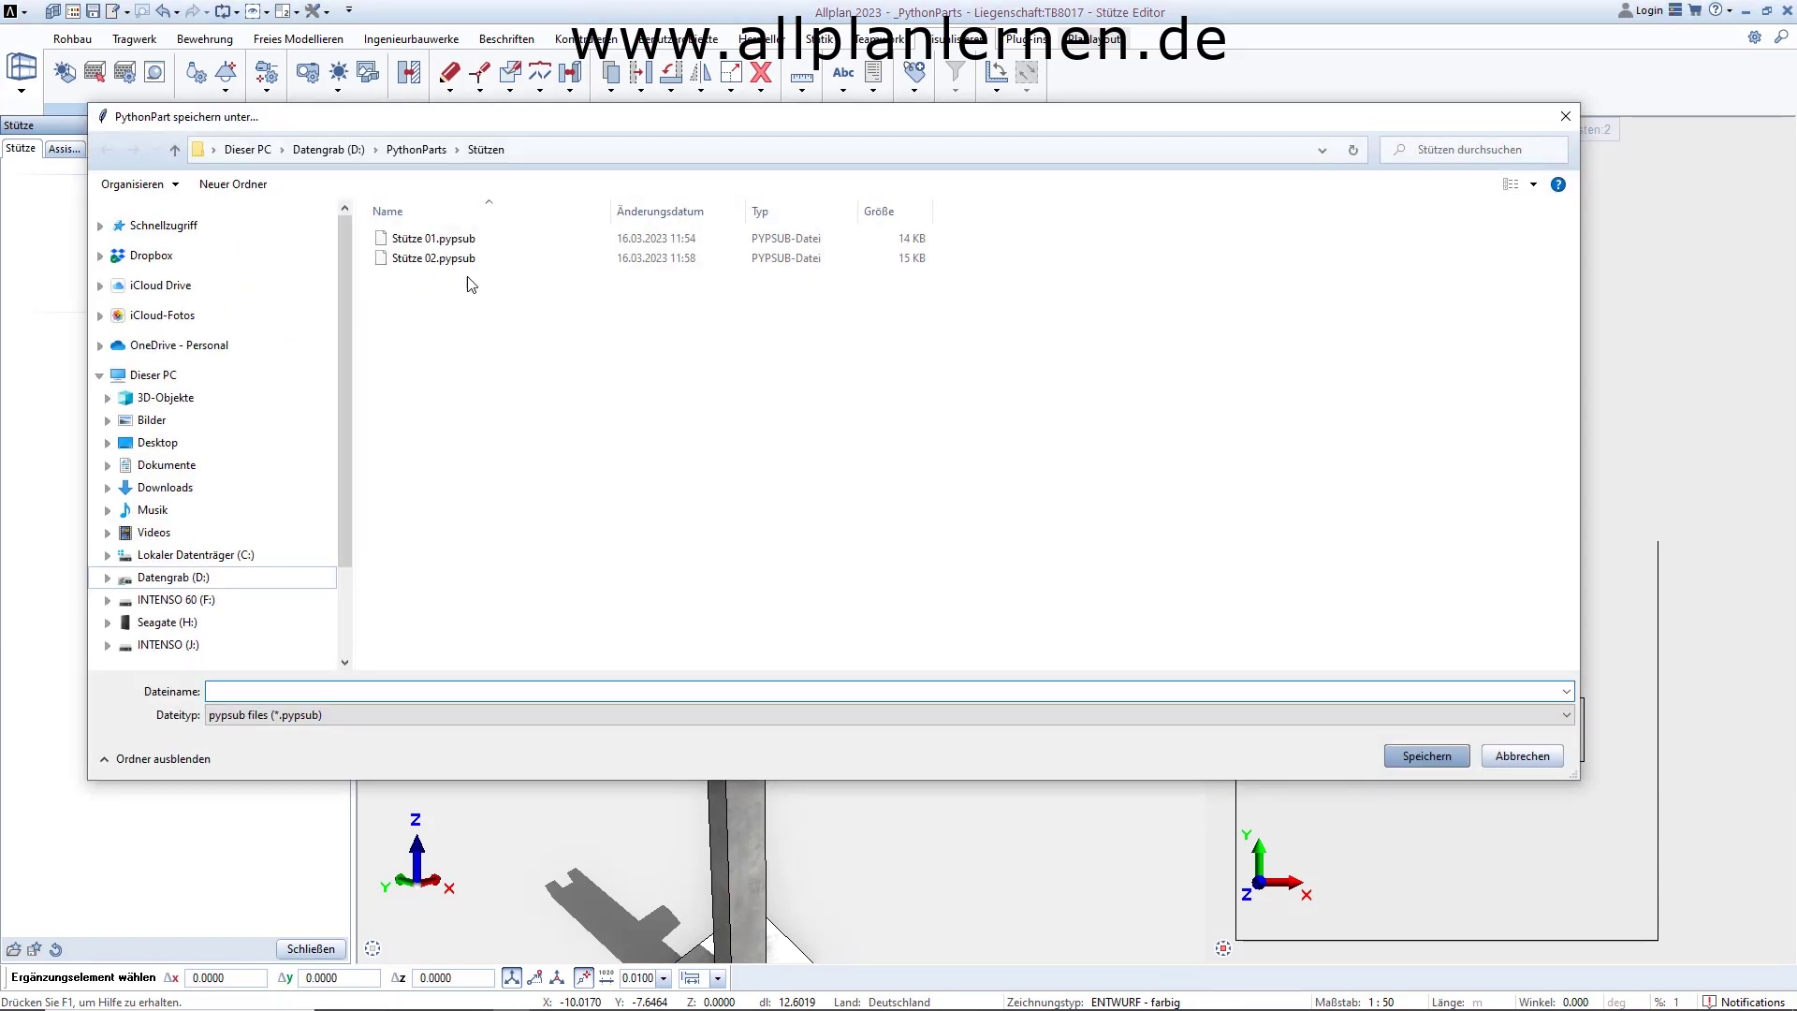
click(440, 258)
drag(248, 691, 429, 676)
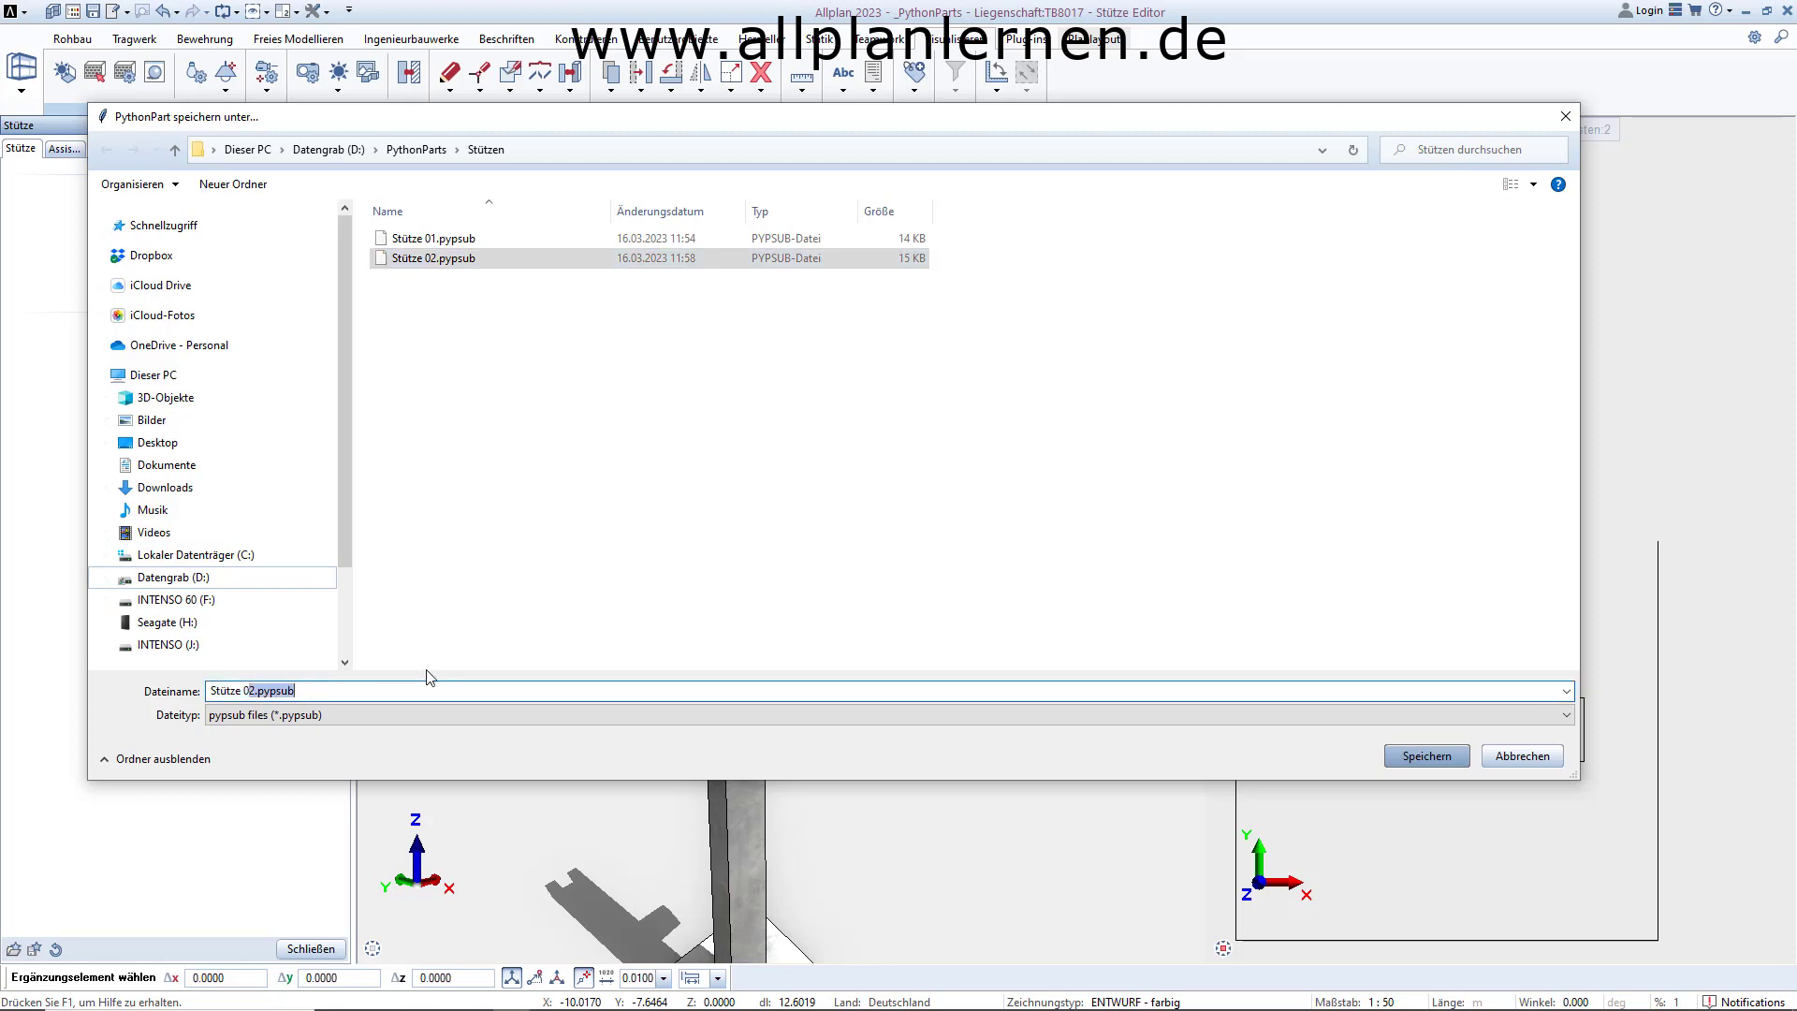
text(3)
key(Return)
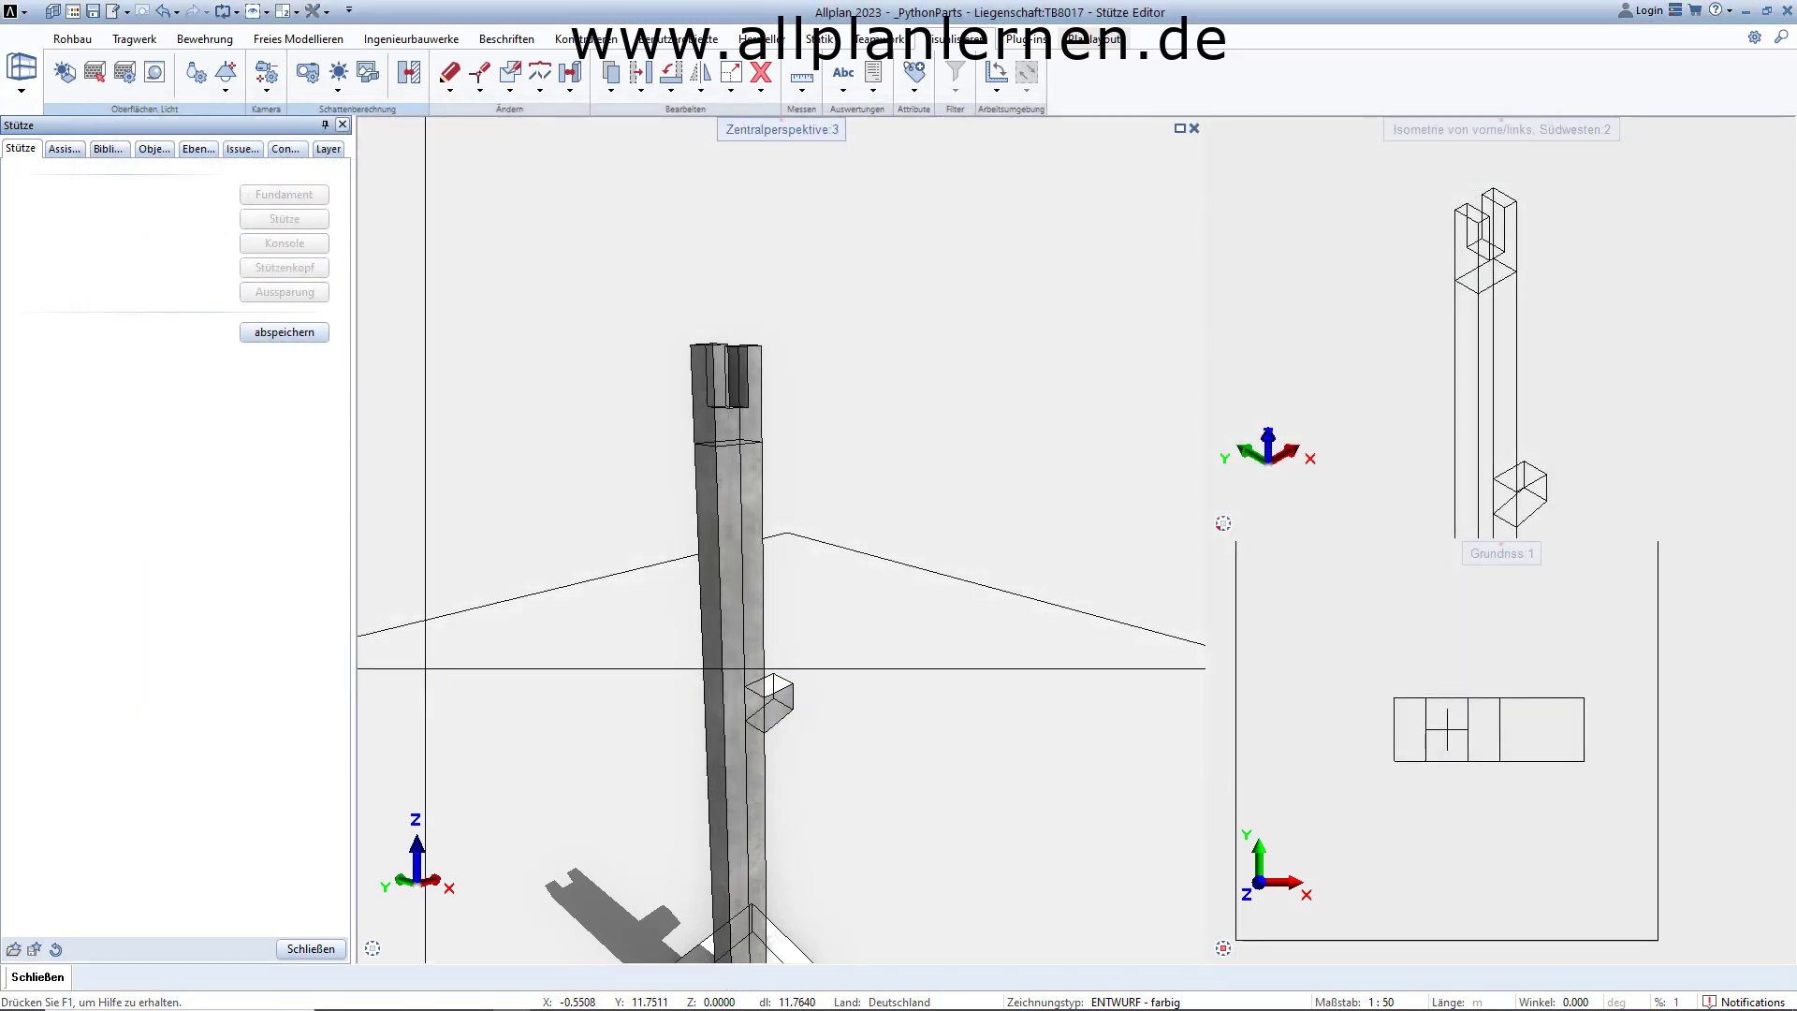
click(311, 948)
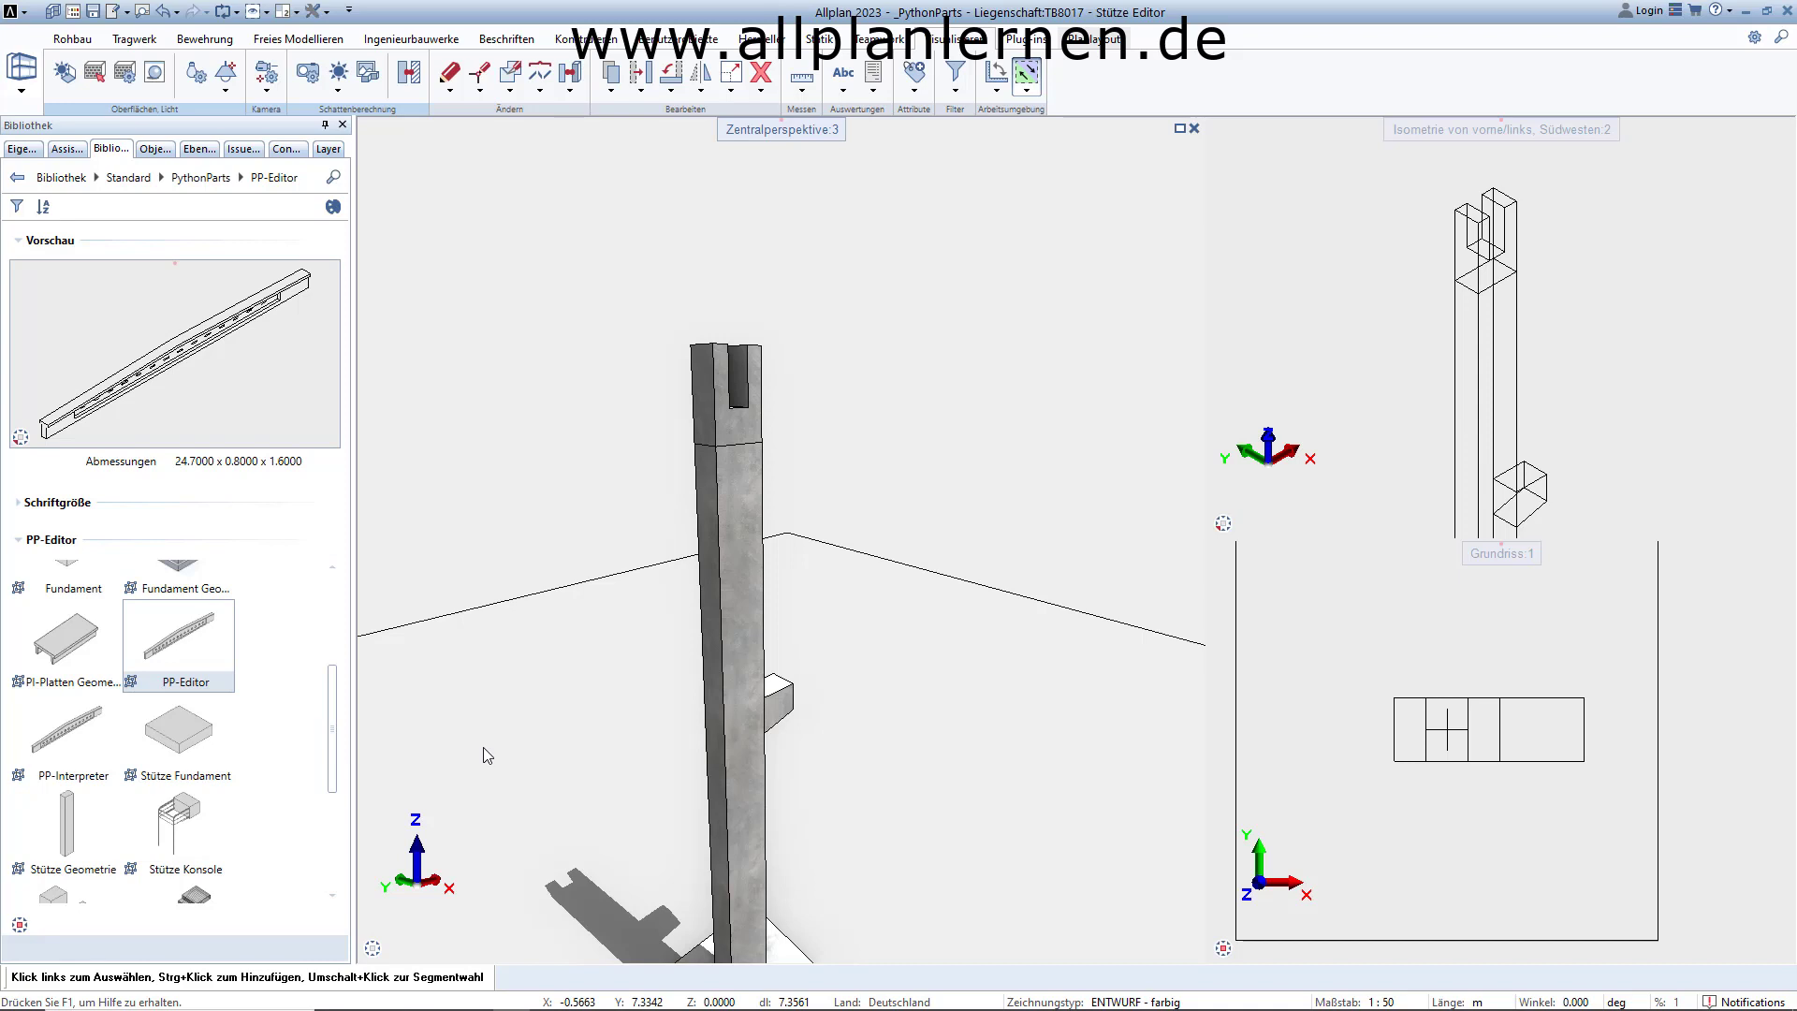
Step: In the Stütze anwenden drawing, load Eigene Parts > Stützen > Stütze 03.pypsub via PP-Interpreter
click(109, 152)
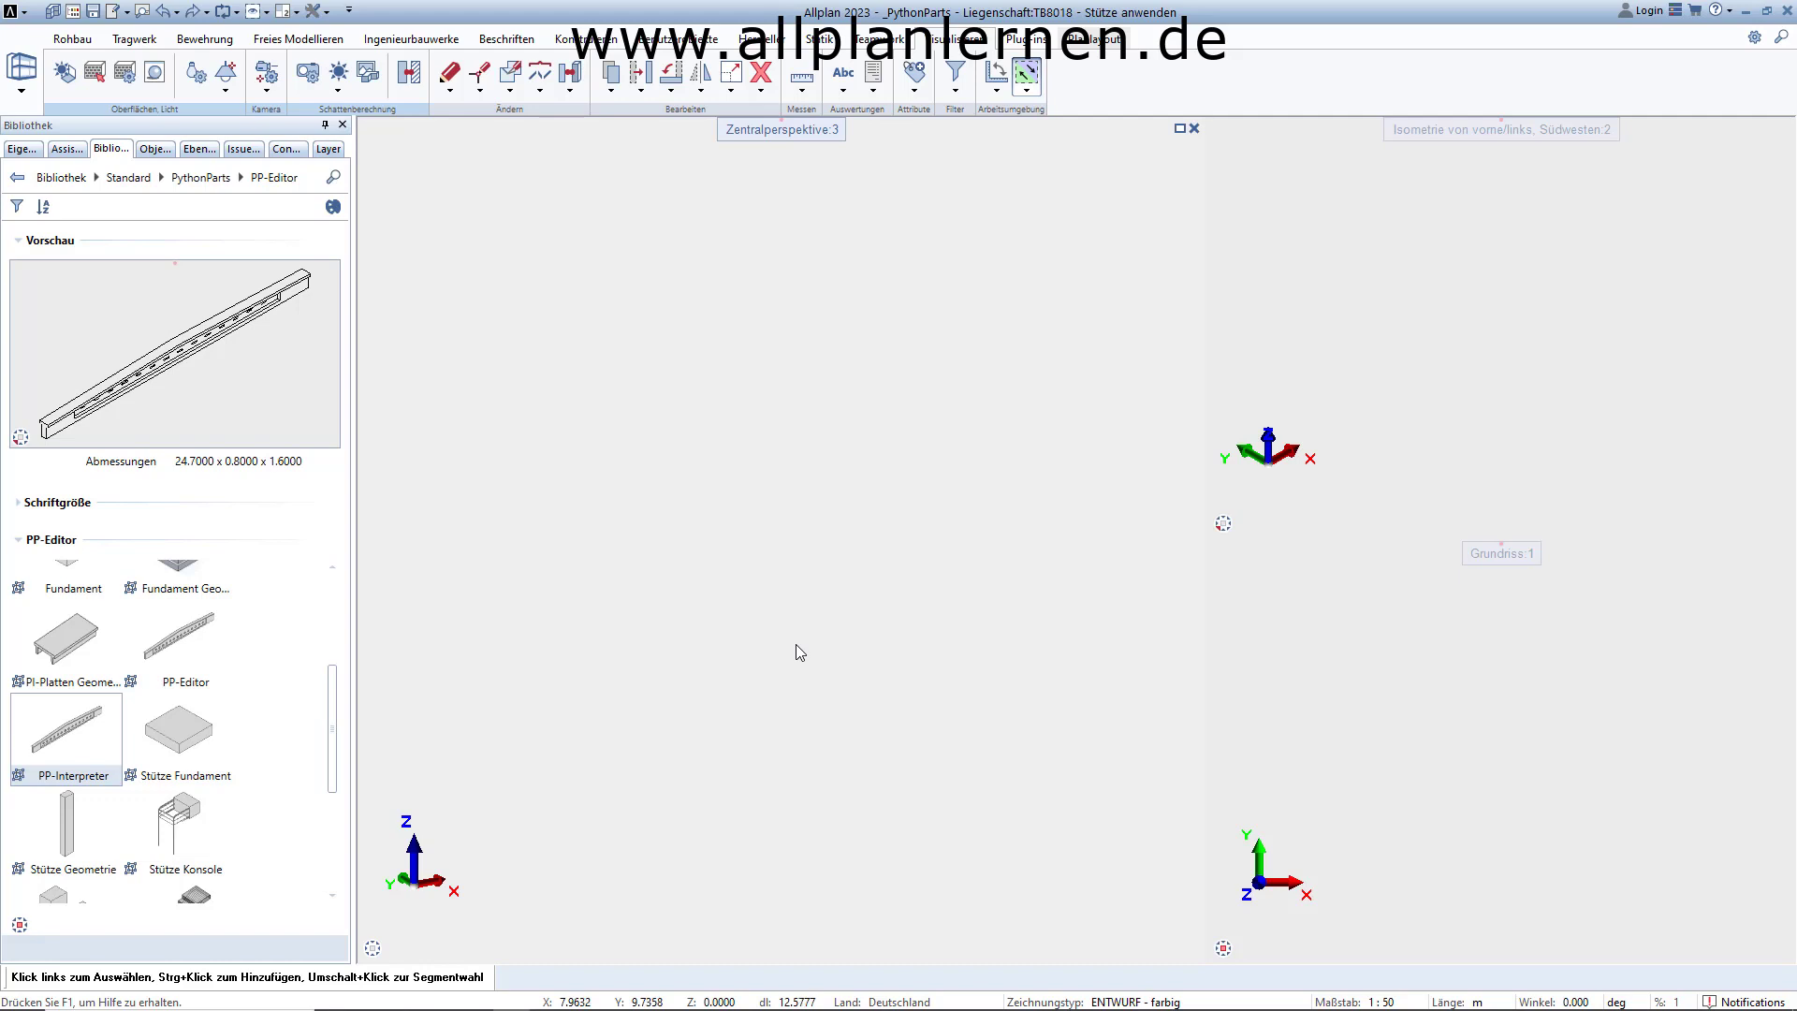
double_click(55, 737)
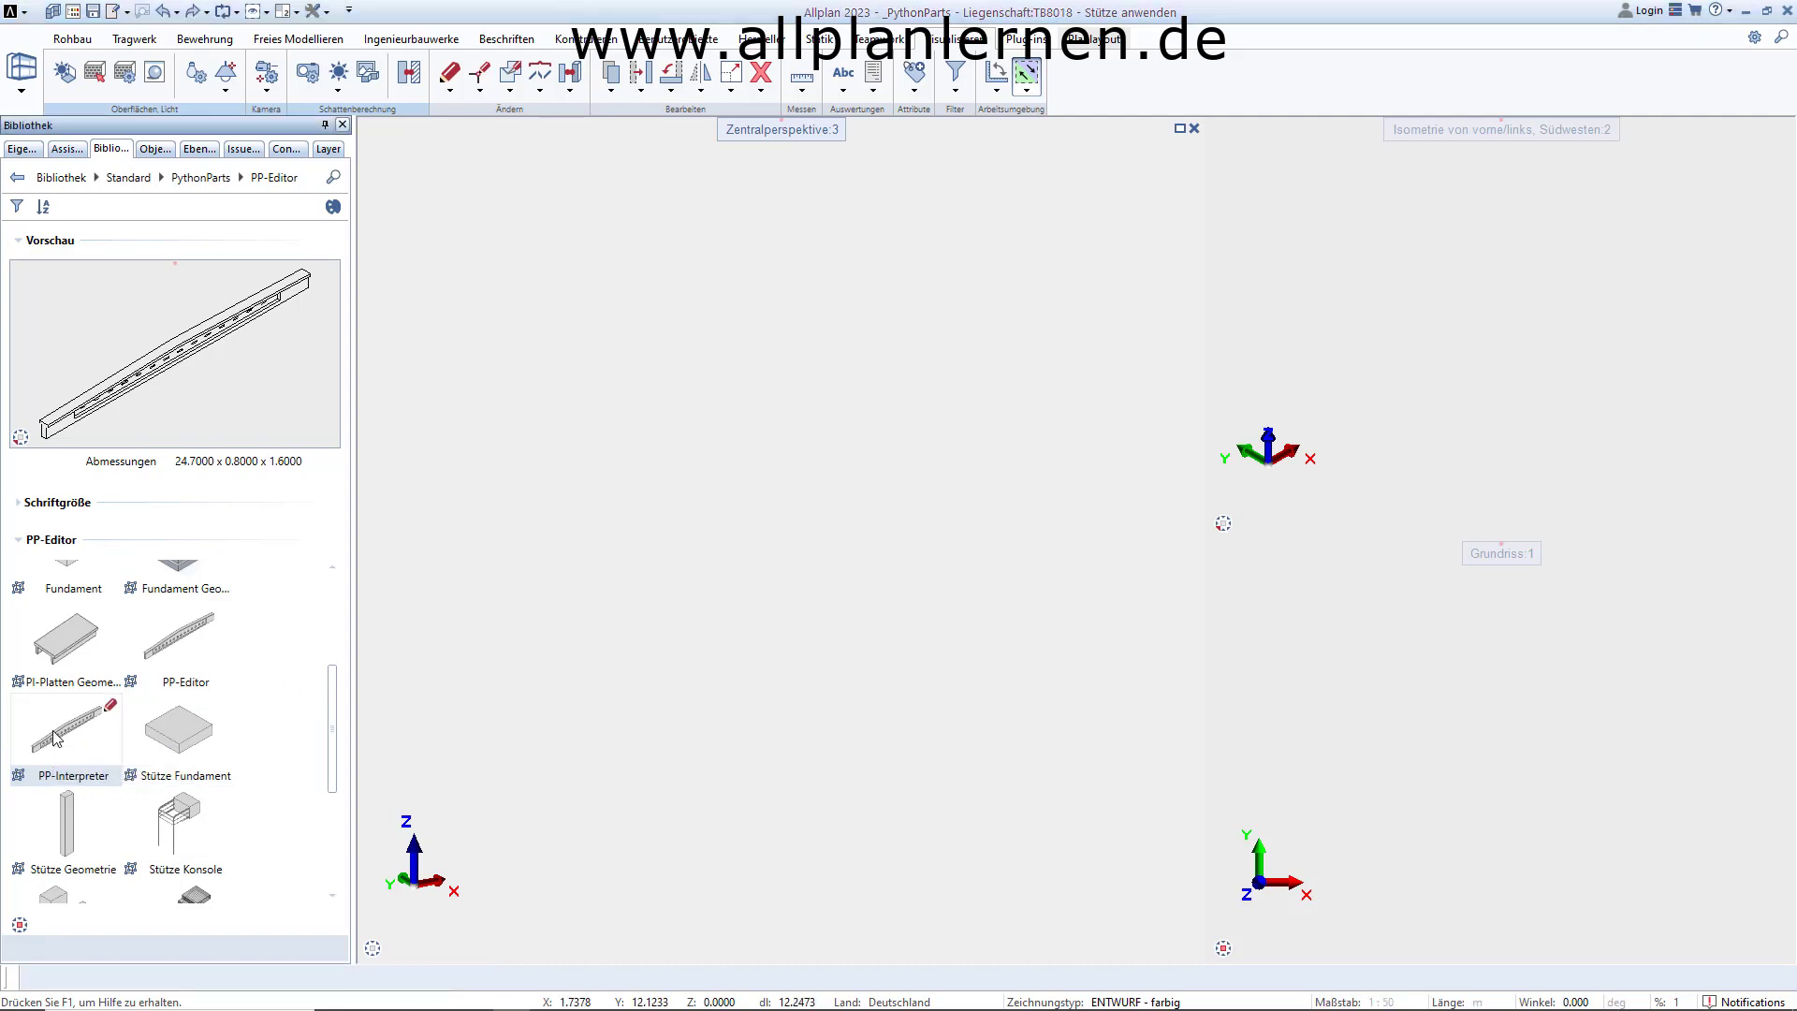
double_click(791, 401)
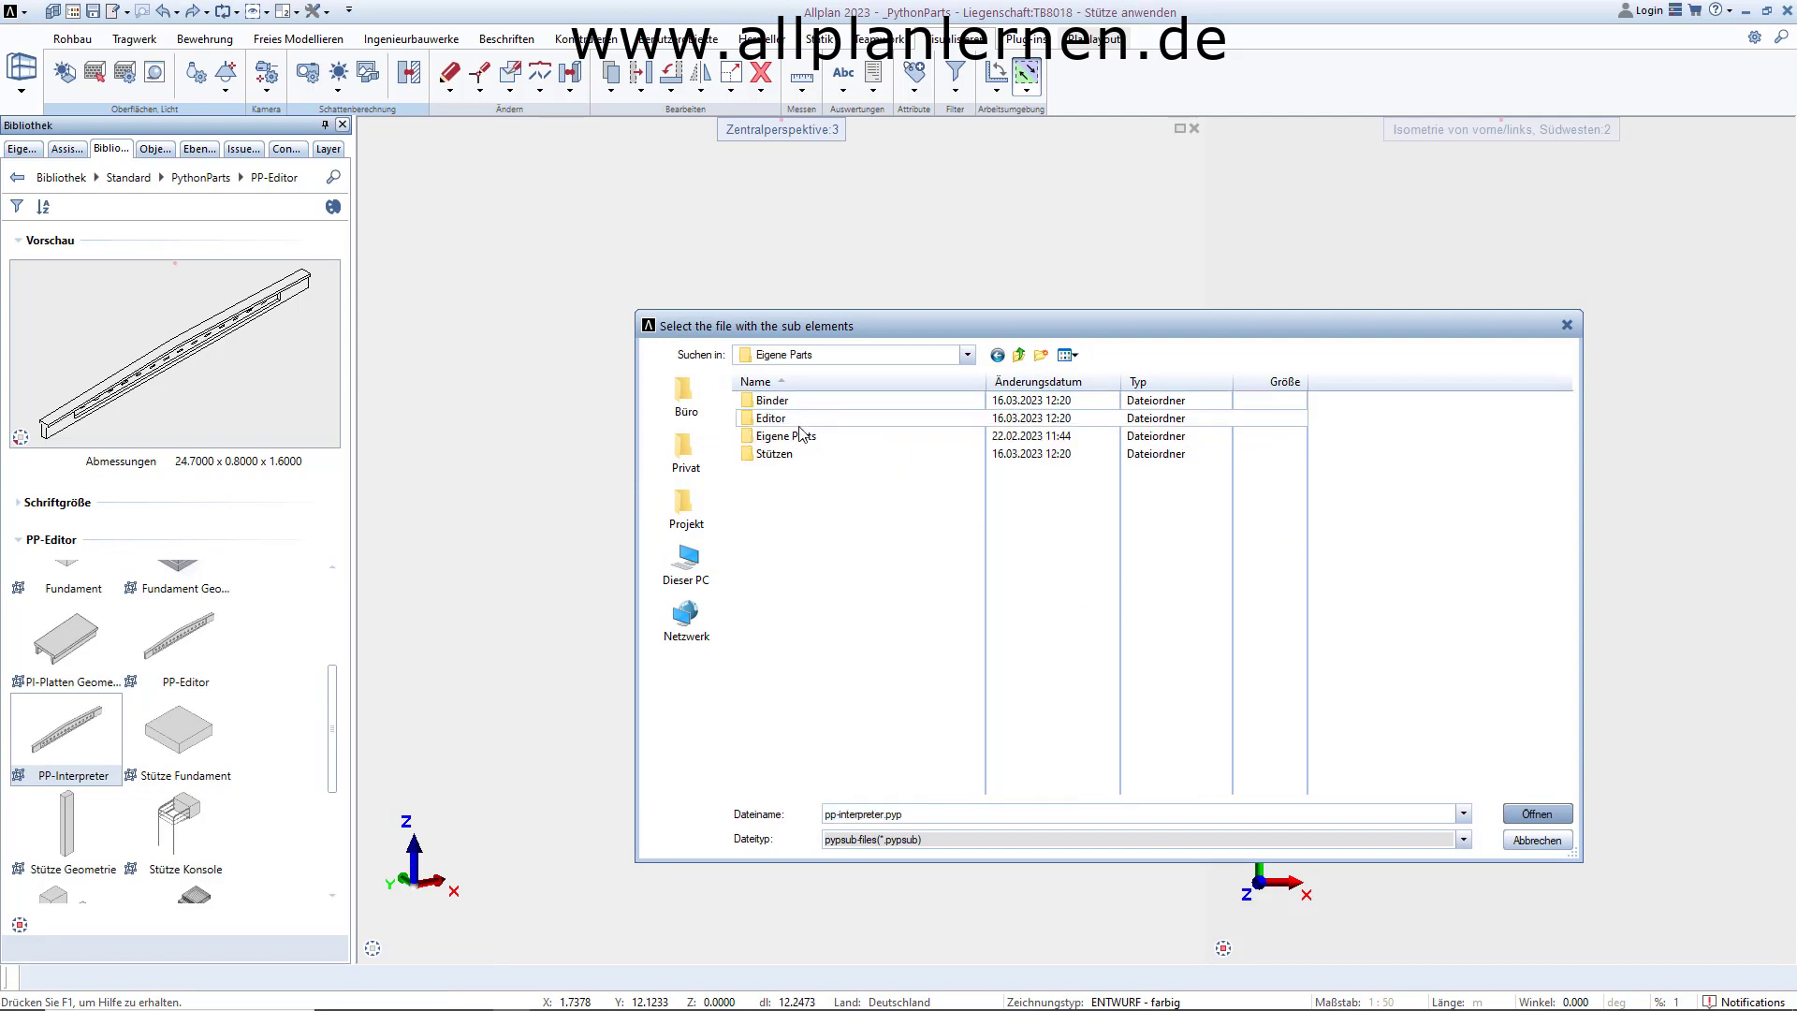
double_click(780, 454)
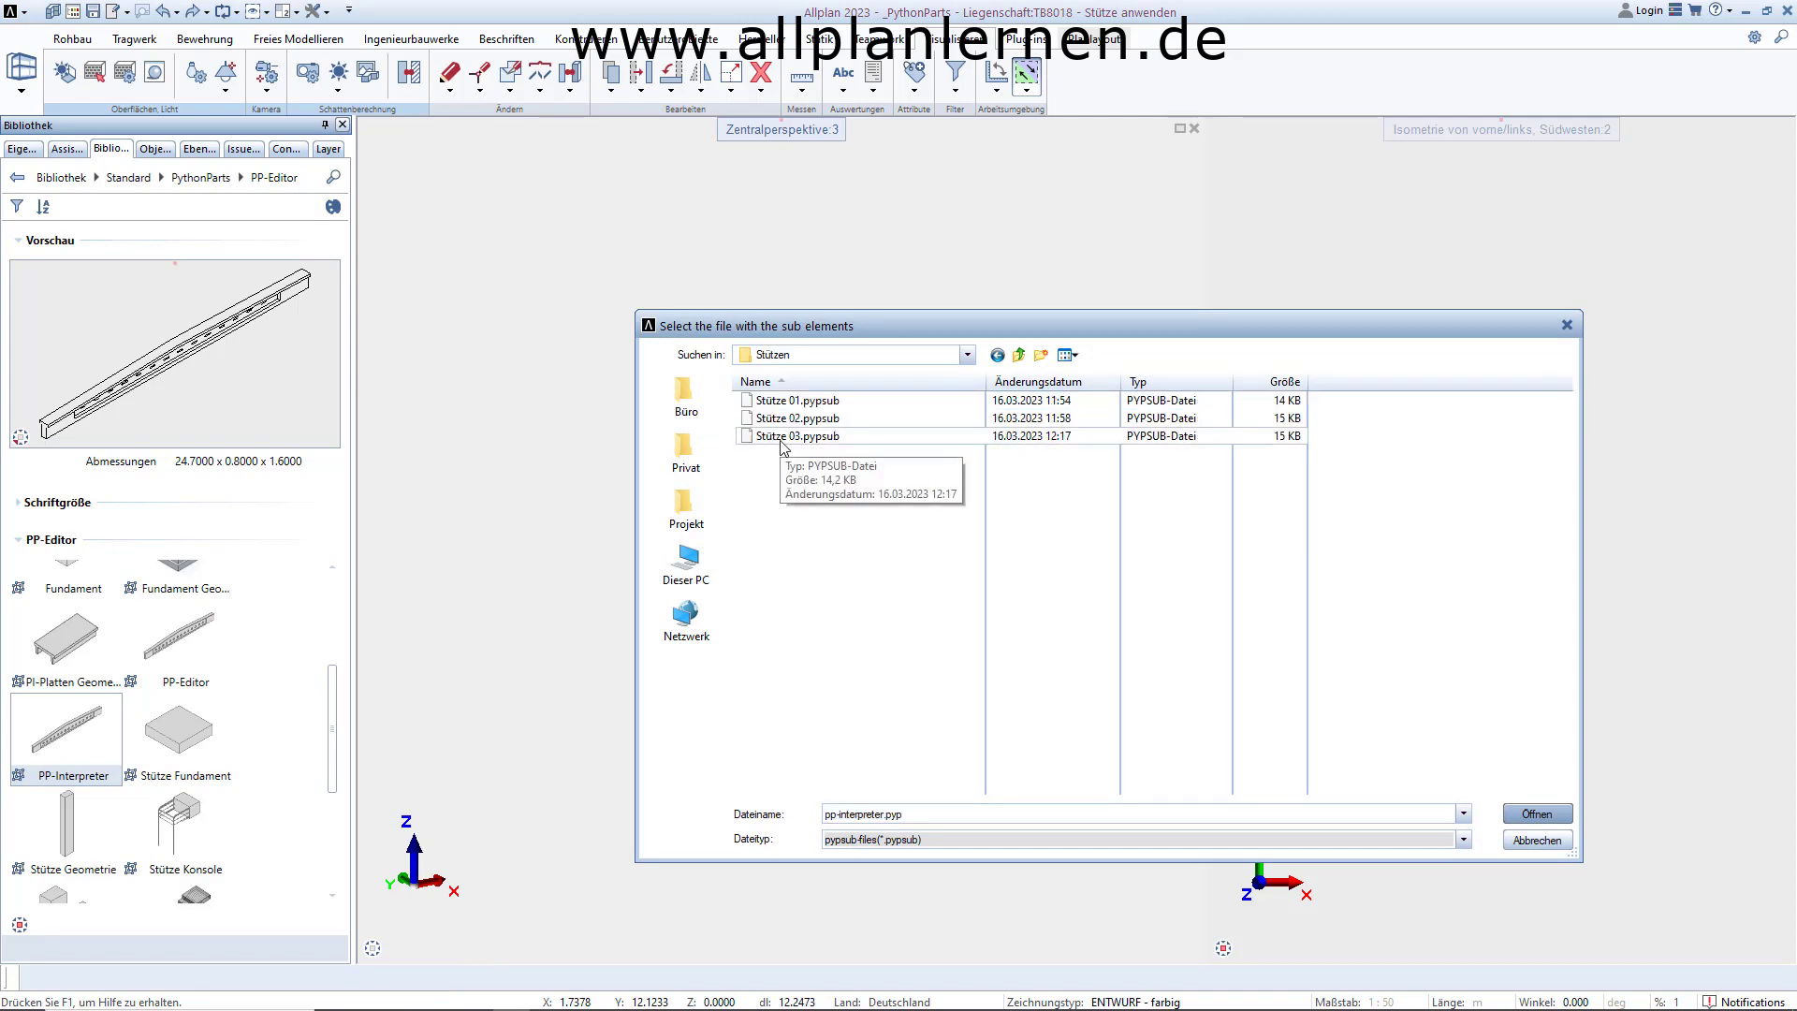
double_click(791, 436)
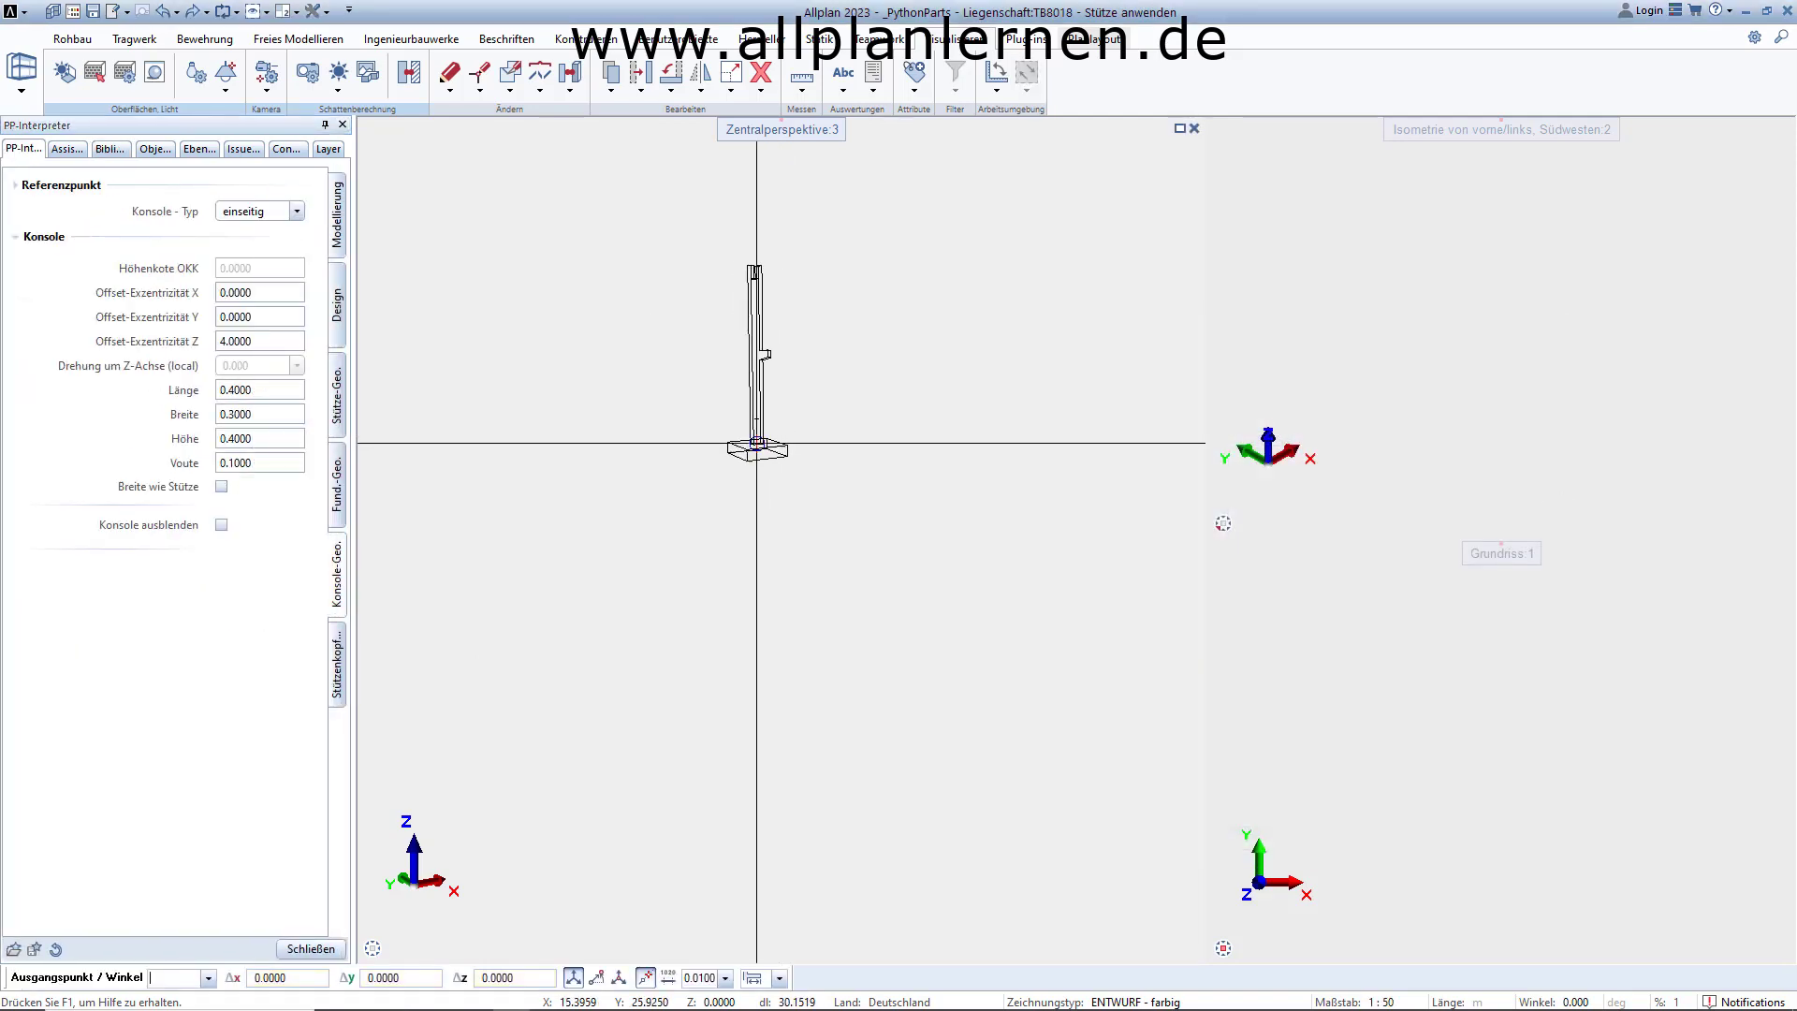
Step: Place the loaded column, stretch it by its top grip, then set Höhe to 7.5
click(736, 617)
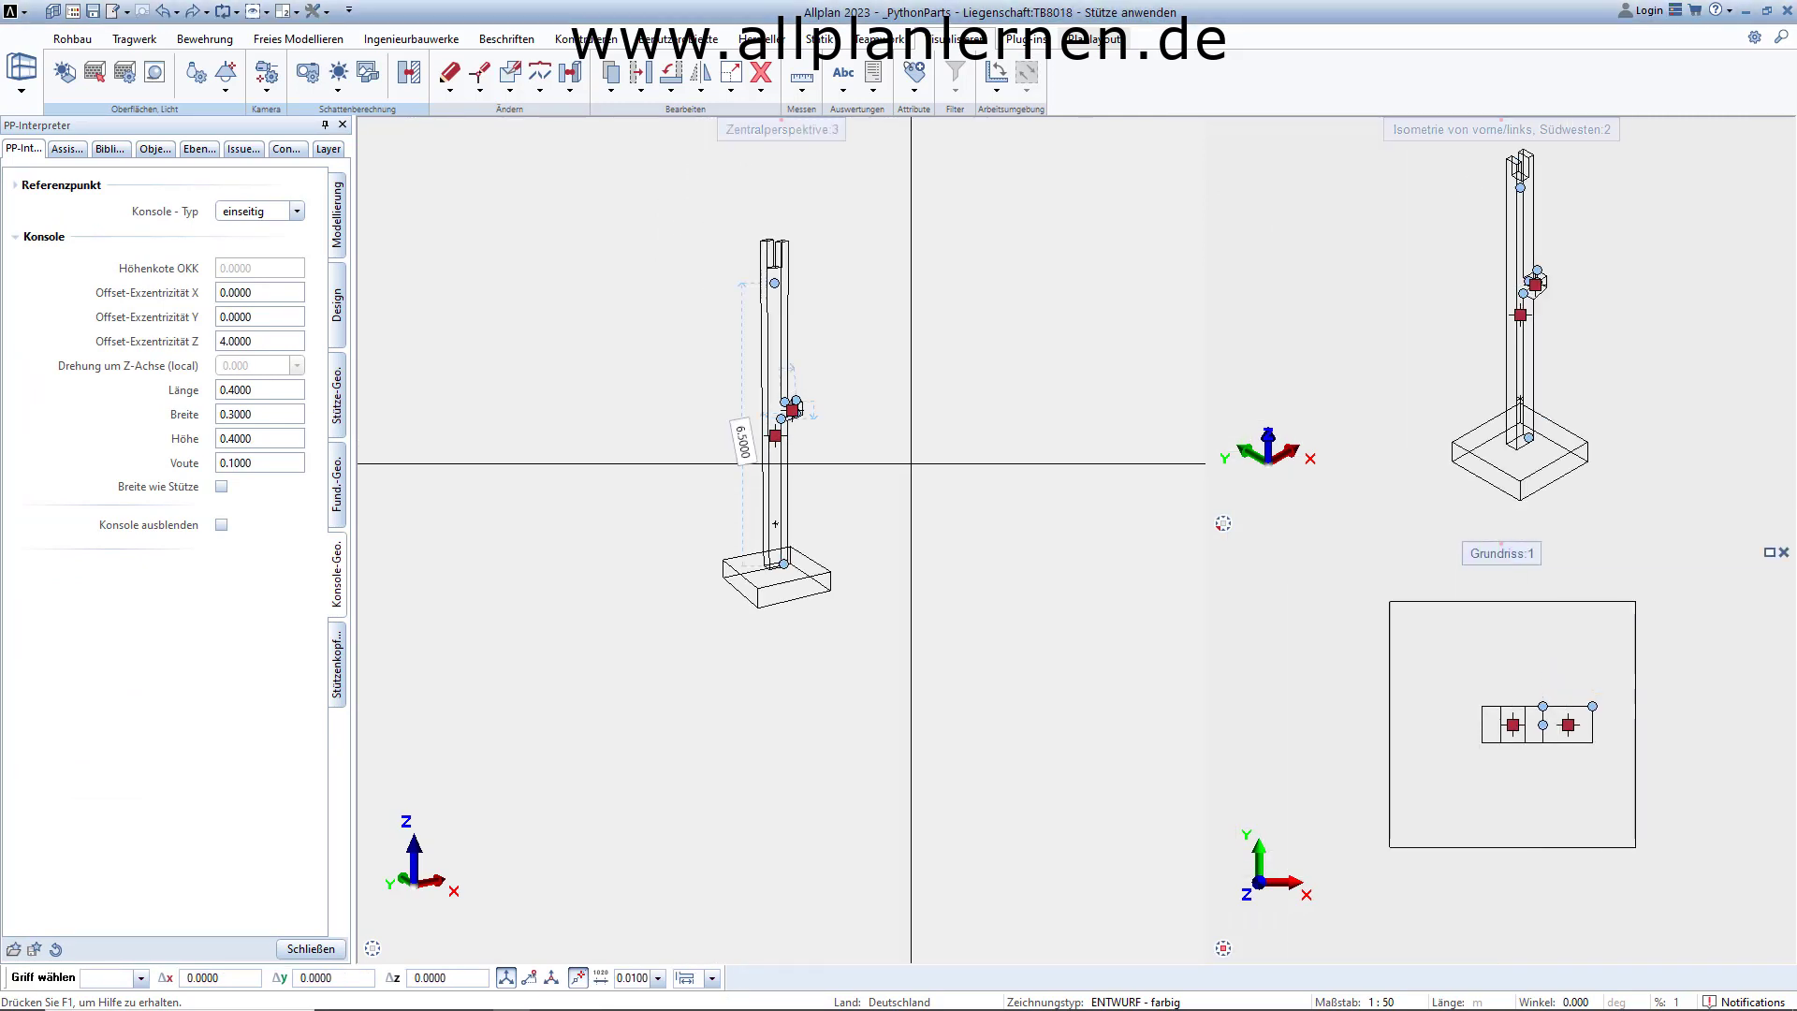
click(775, 283)
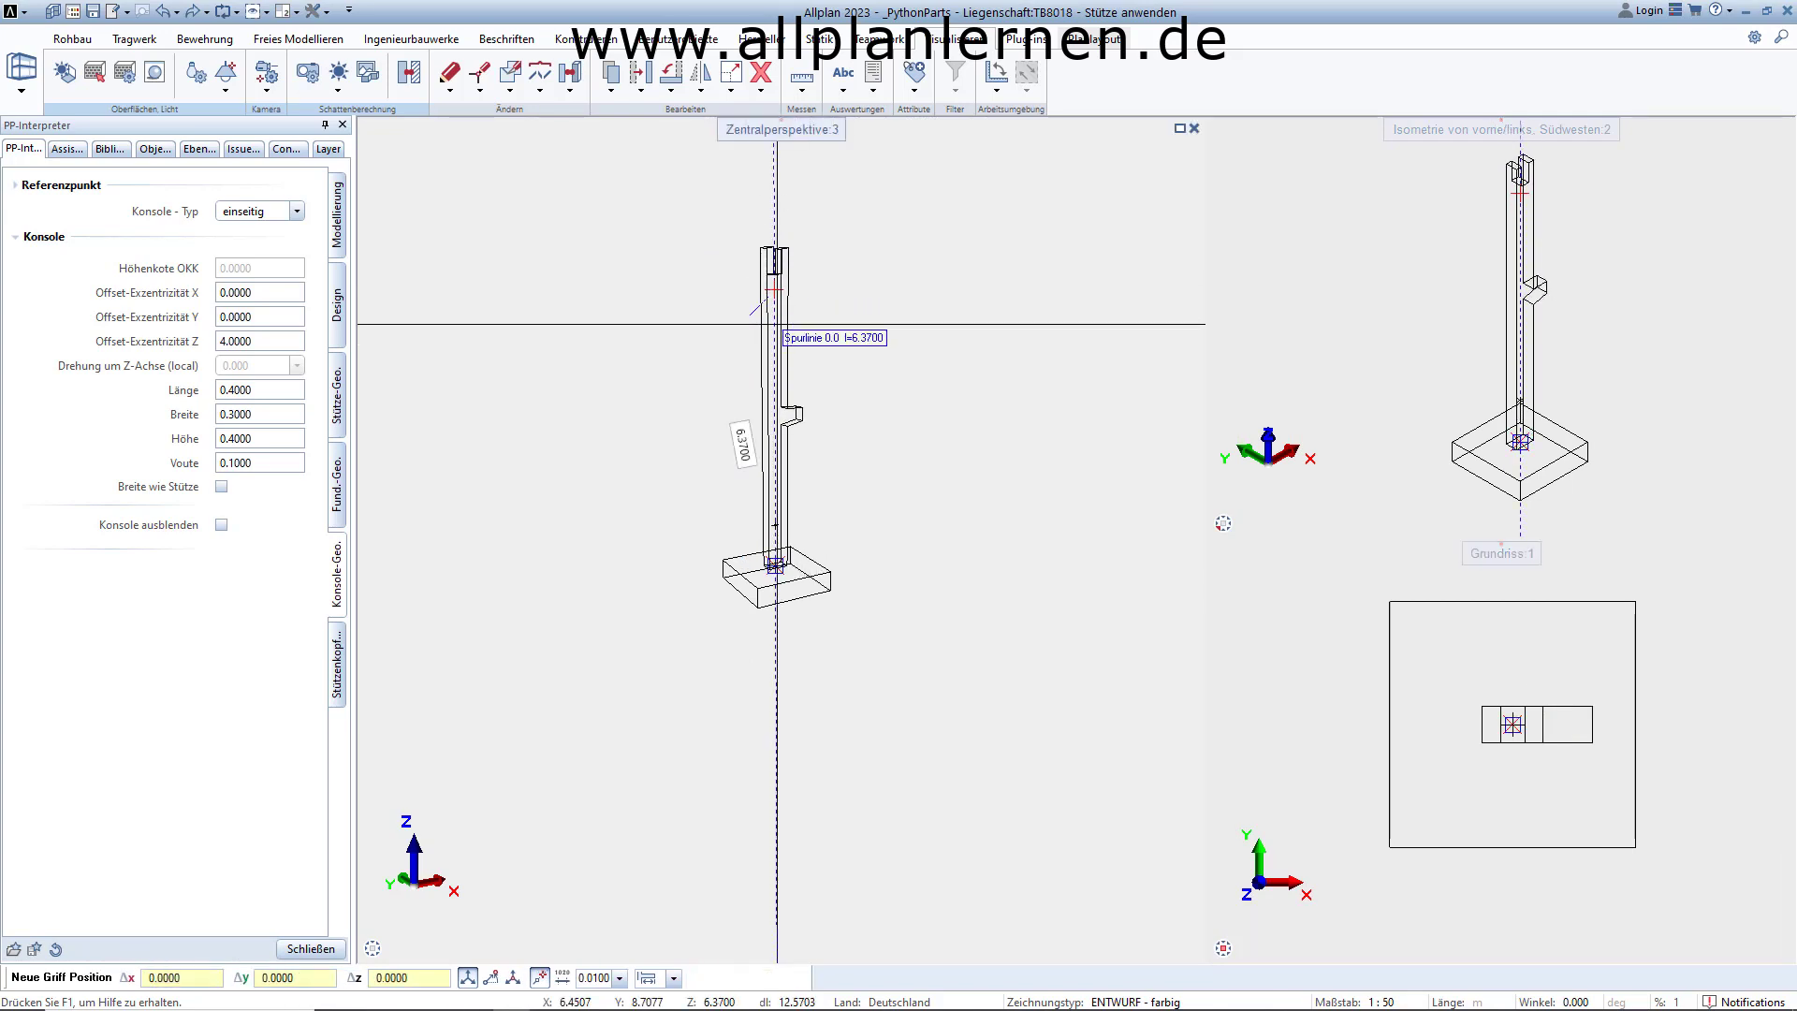
click(775, 336)
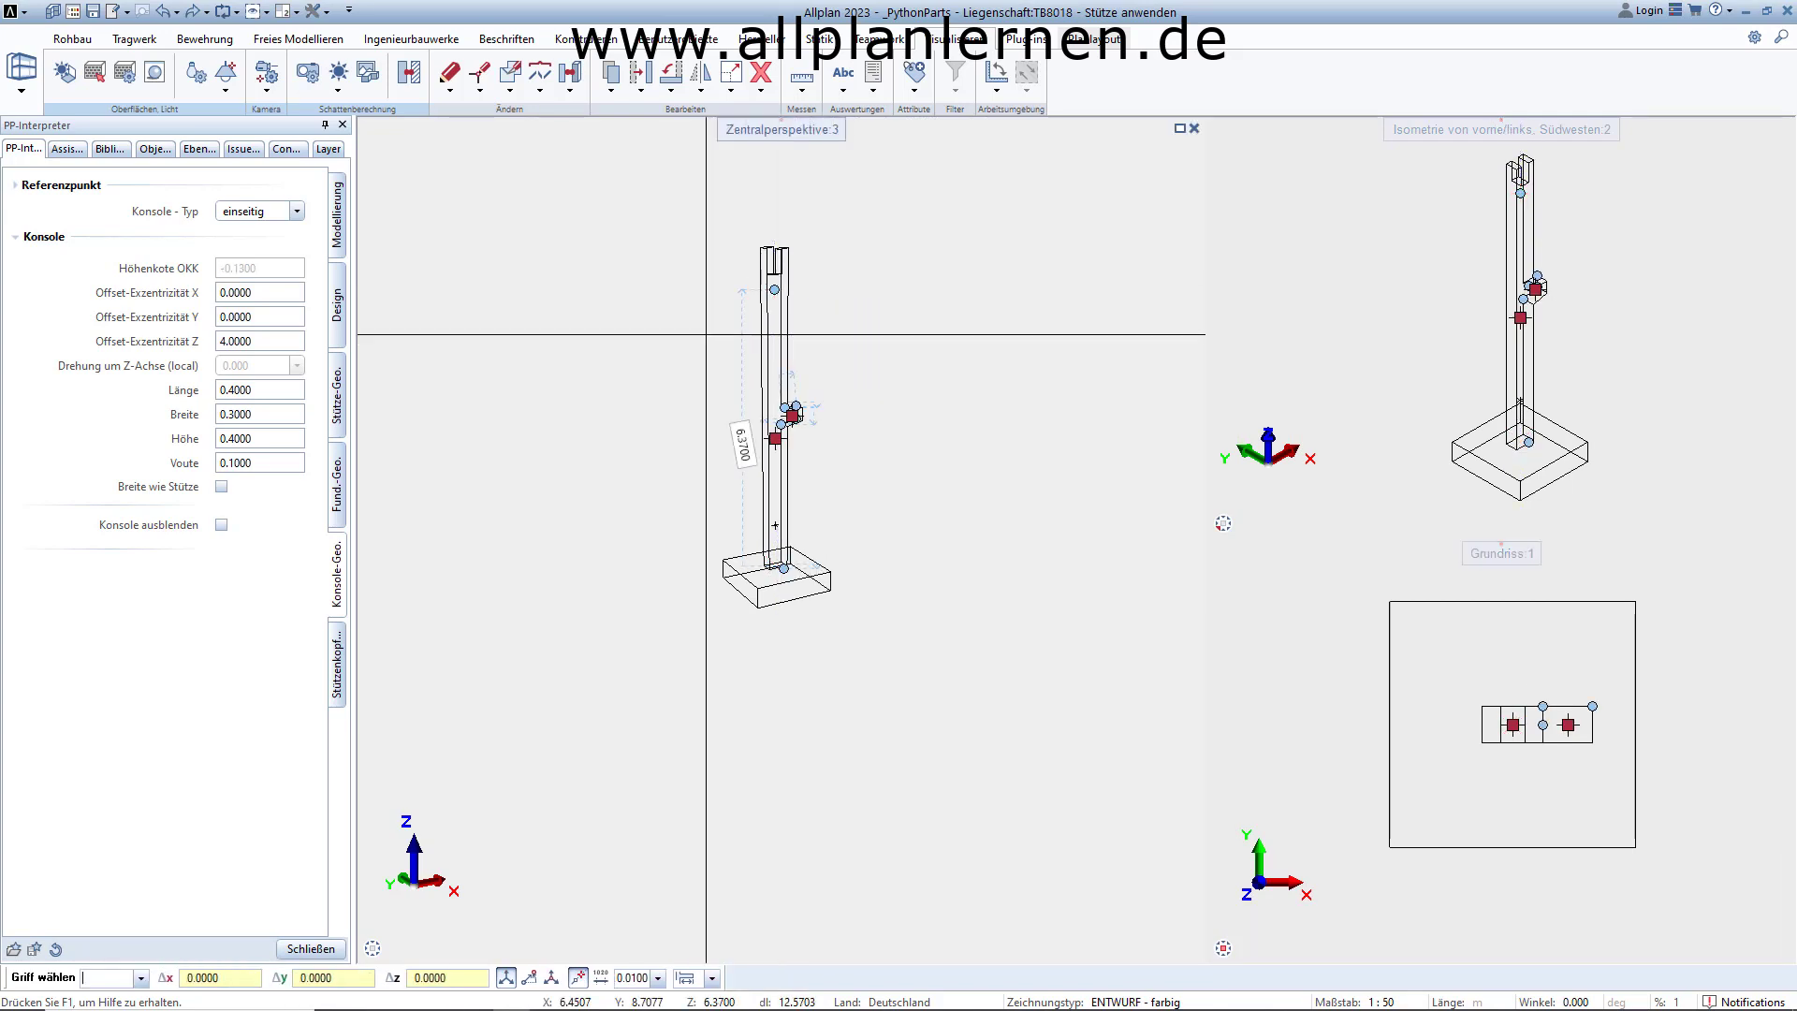
click(338, 397)
click(269, 345)
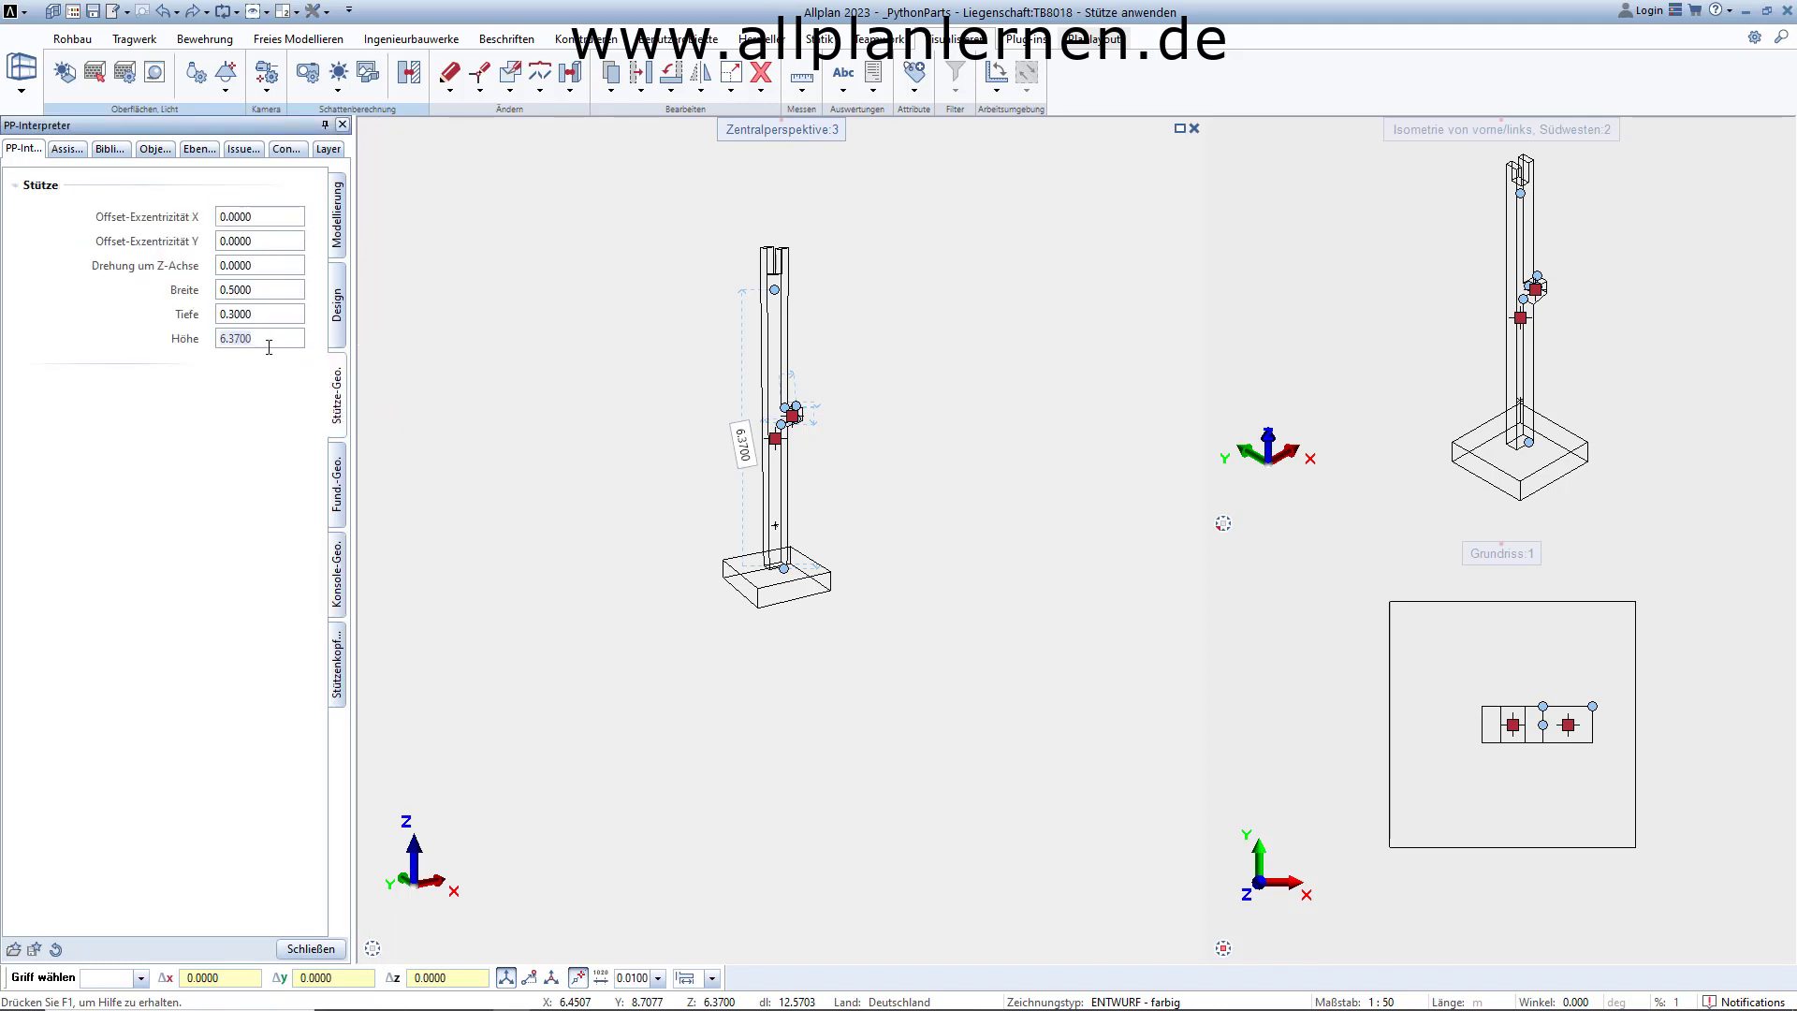
text(7.5)
key(Return)
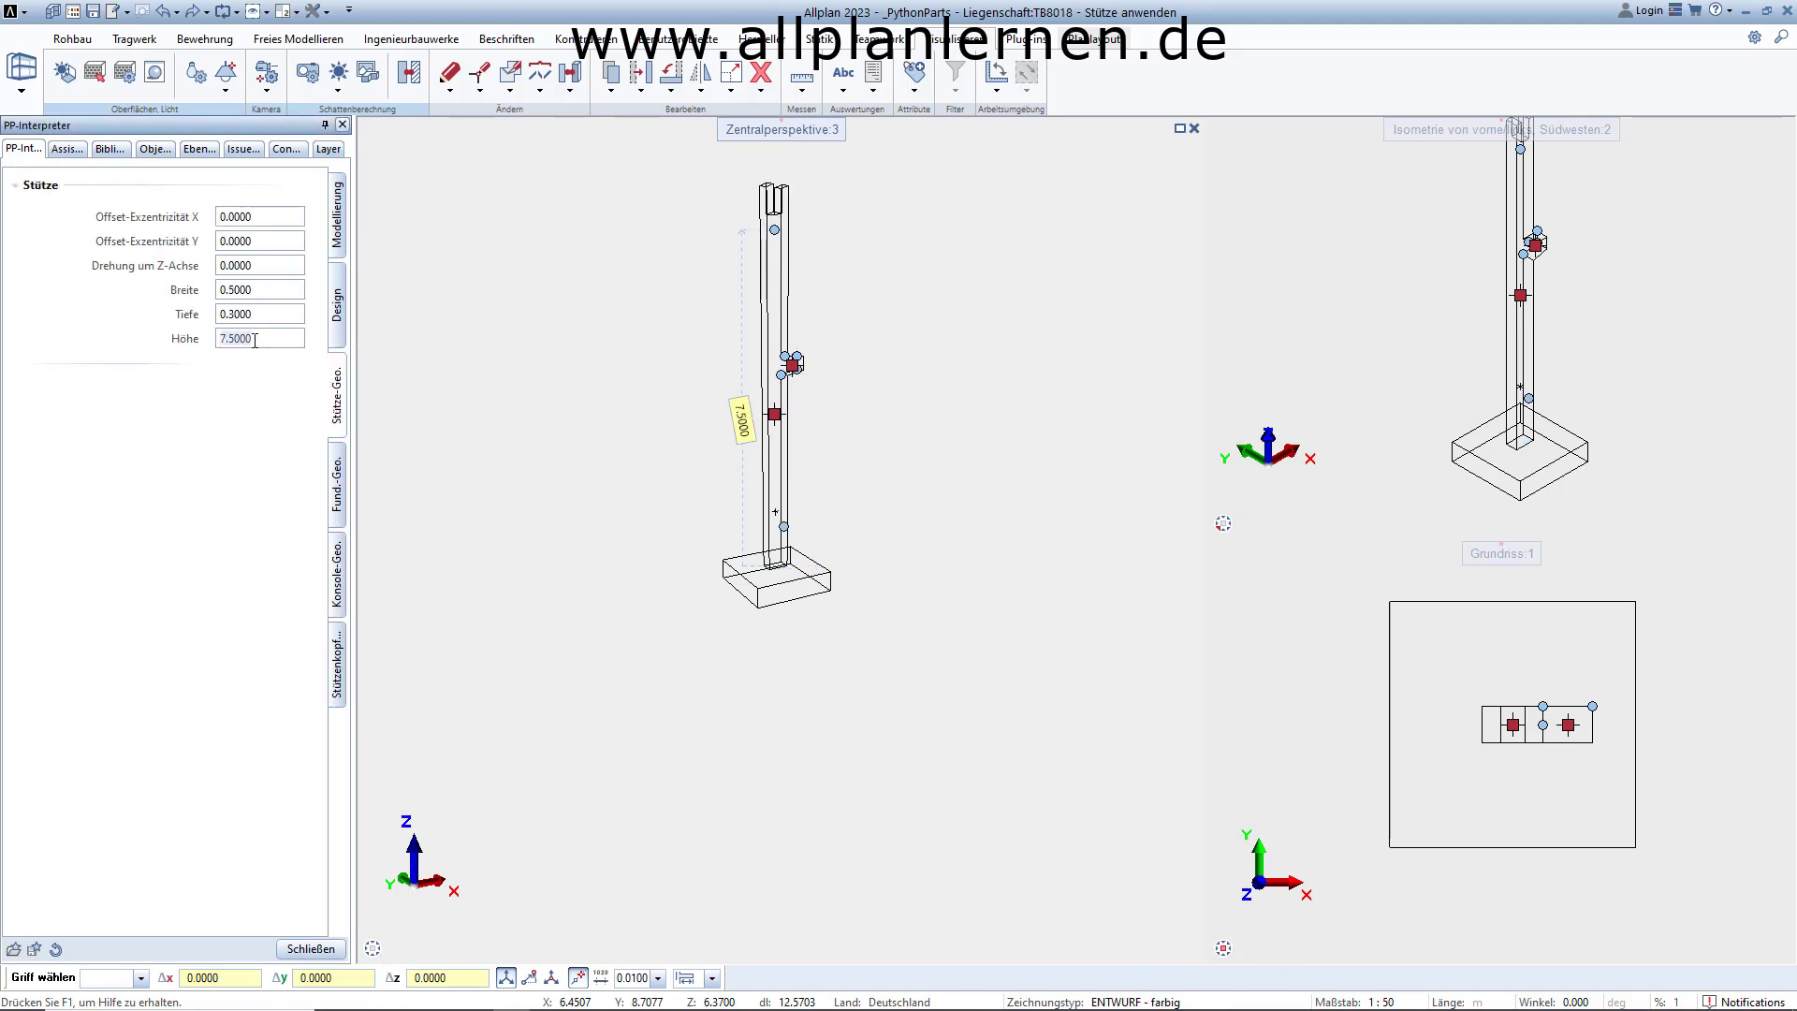
Step: Lengthen the foundation to 2.5 on the Fund.-Geo page
click(337, 479)
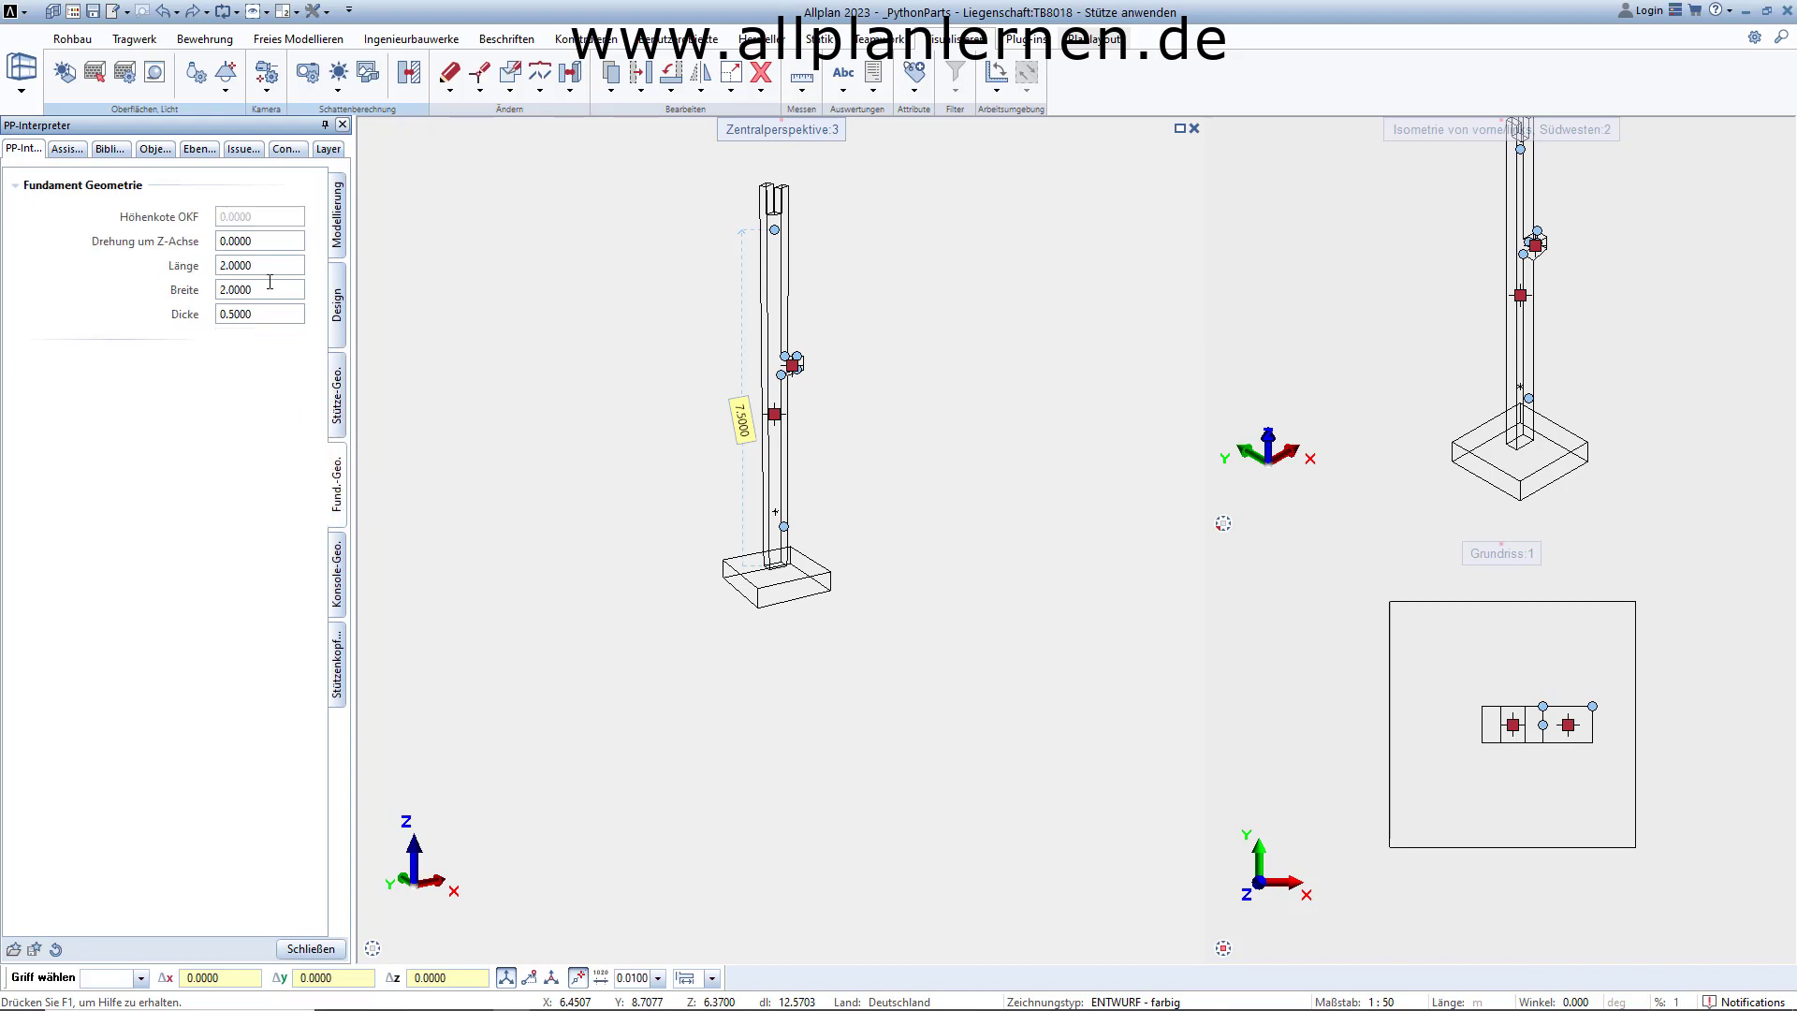
text(2.5)
key(Return)
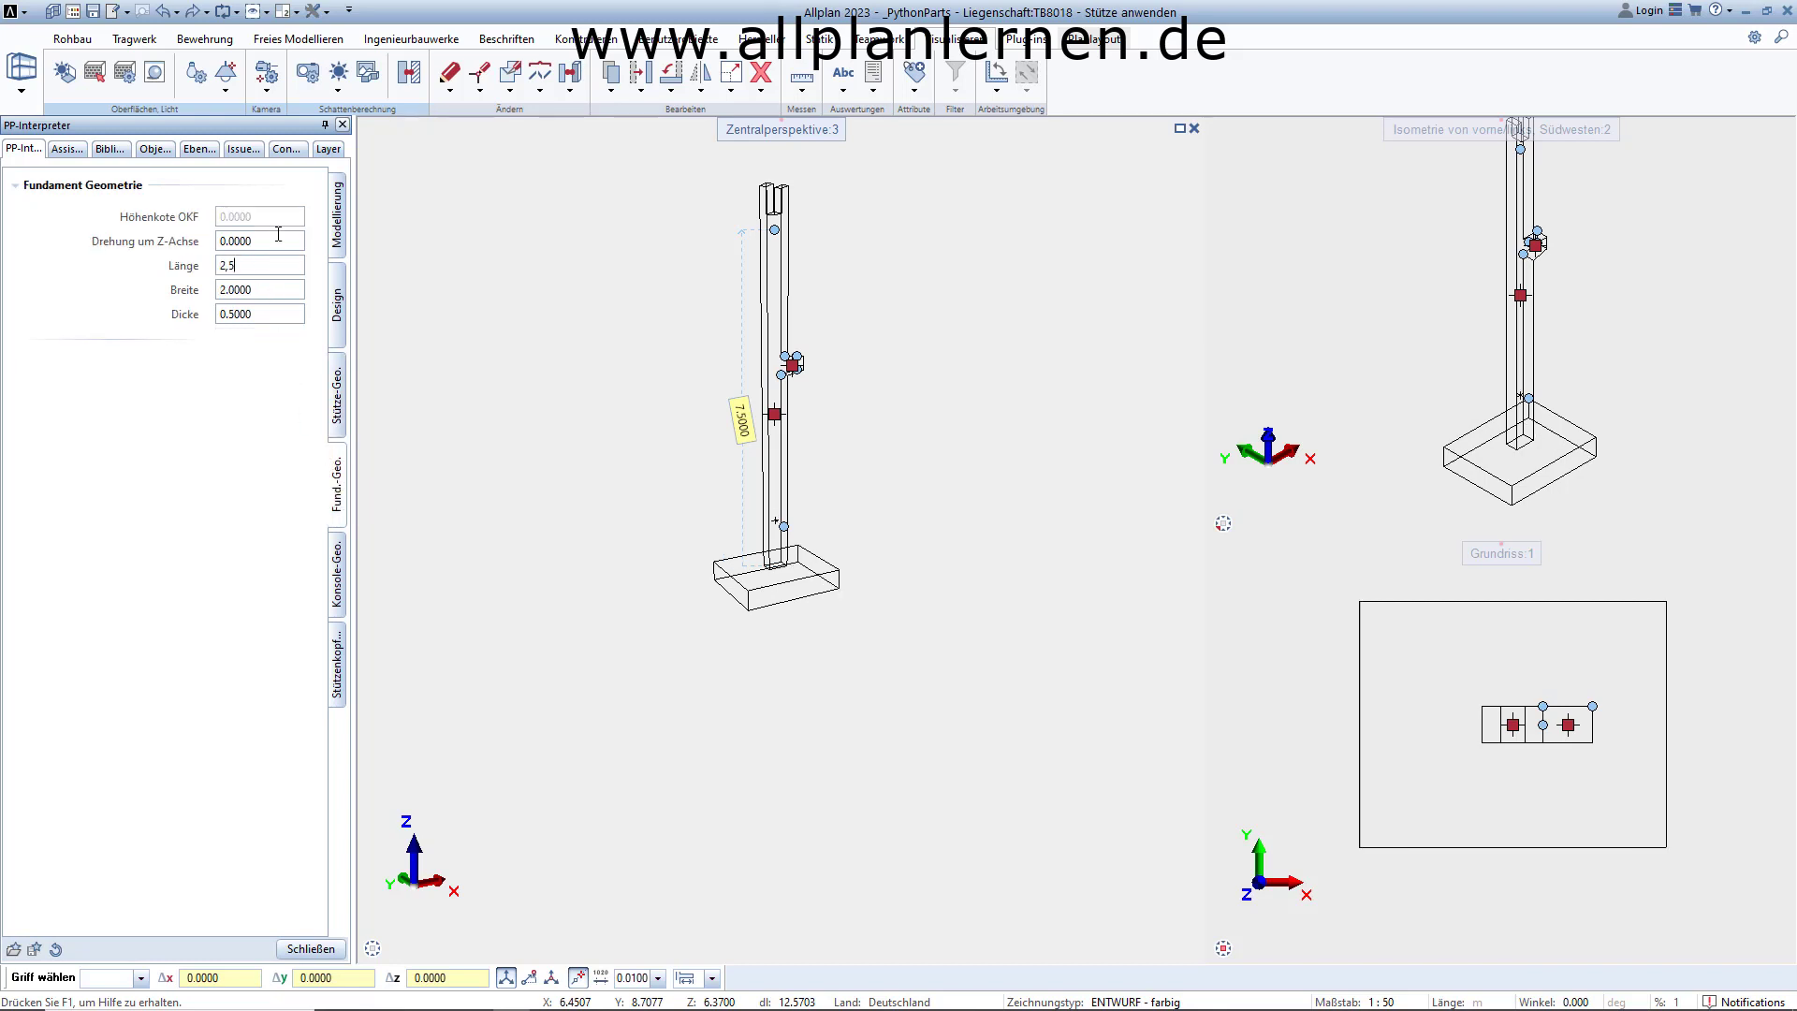
Step: Raise the corbel to a Z offset of 5.0 and close the interpreter
click(343, 568)
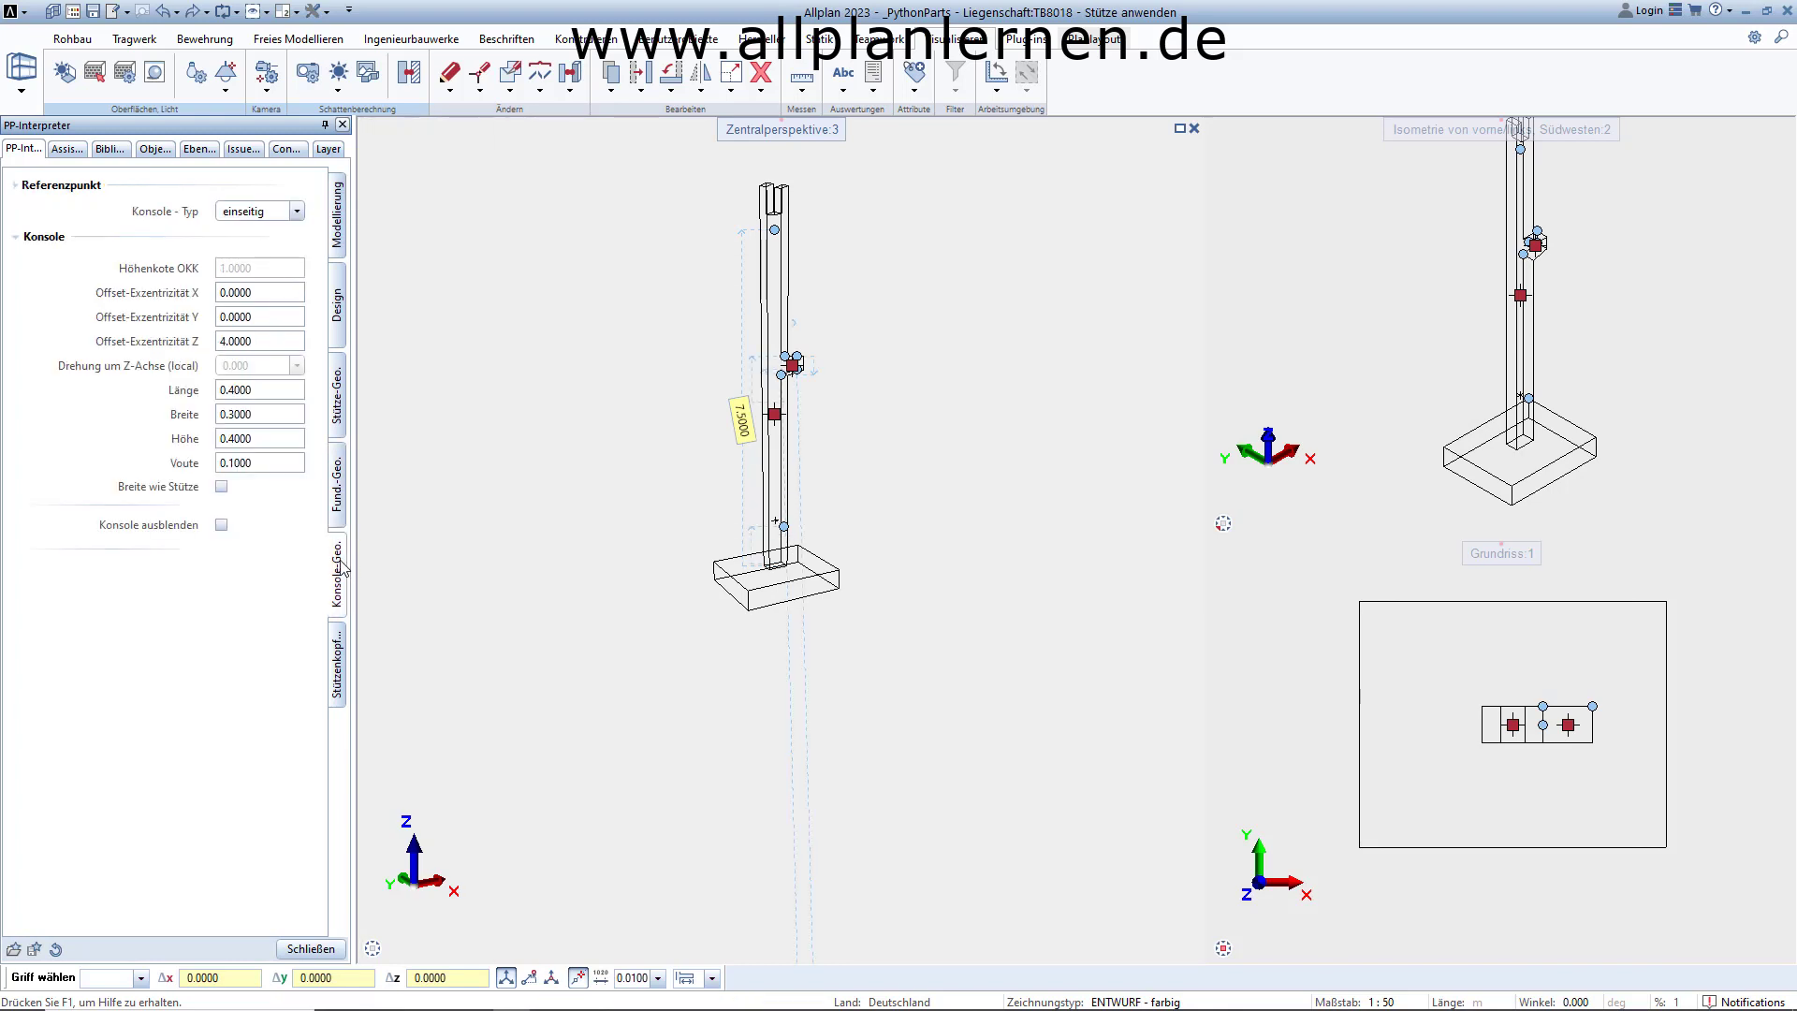
click(277, 343)
text(5)
key(Return)
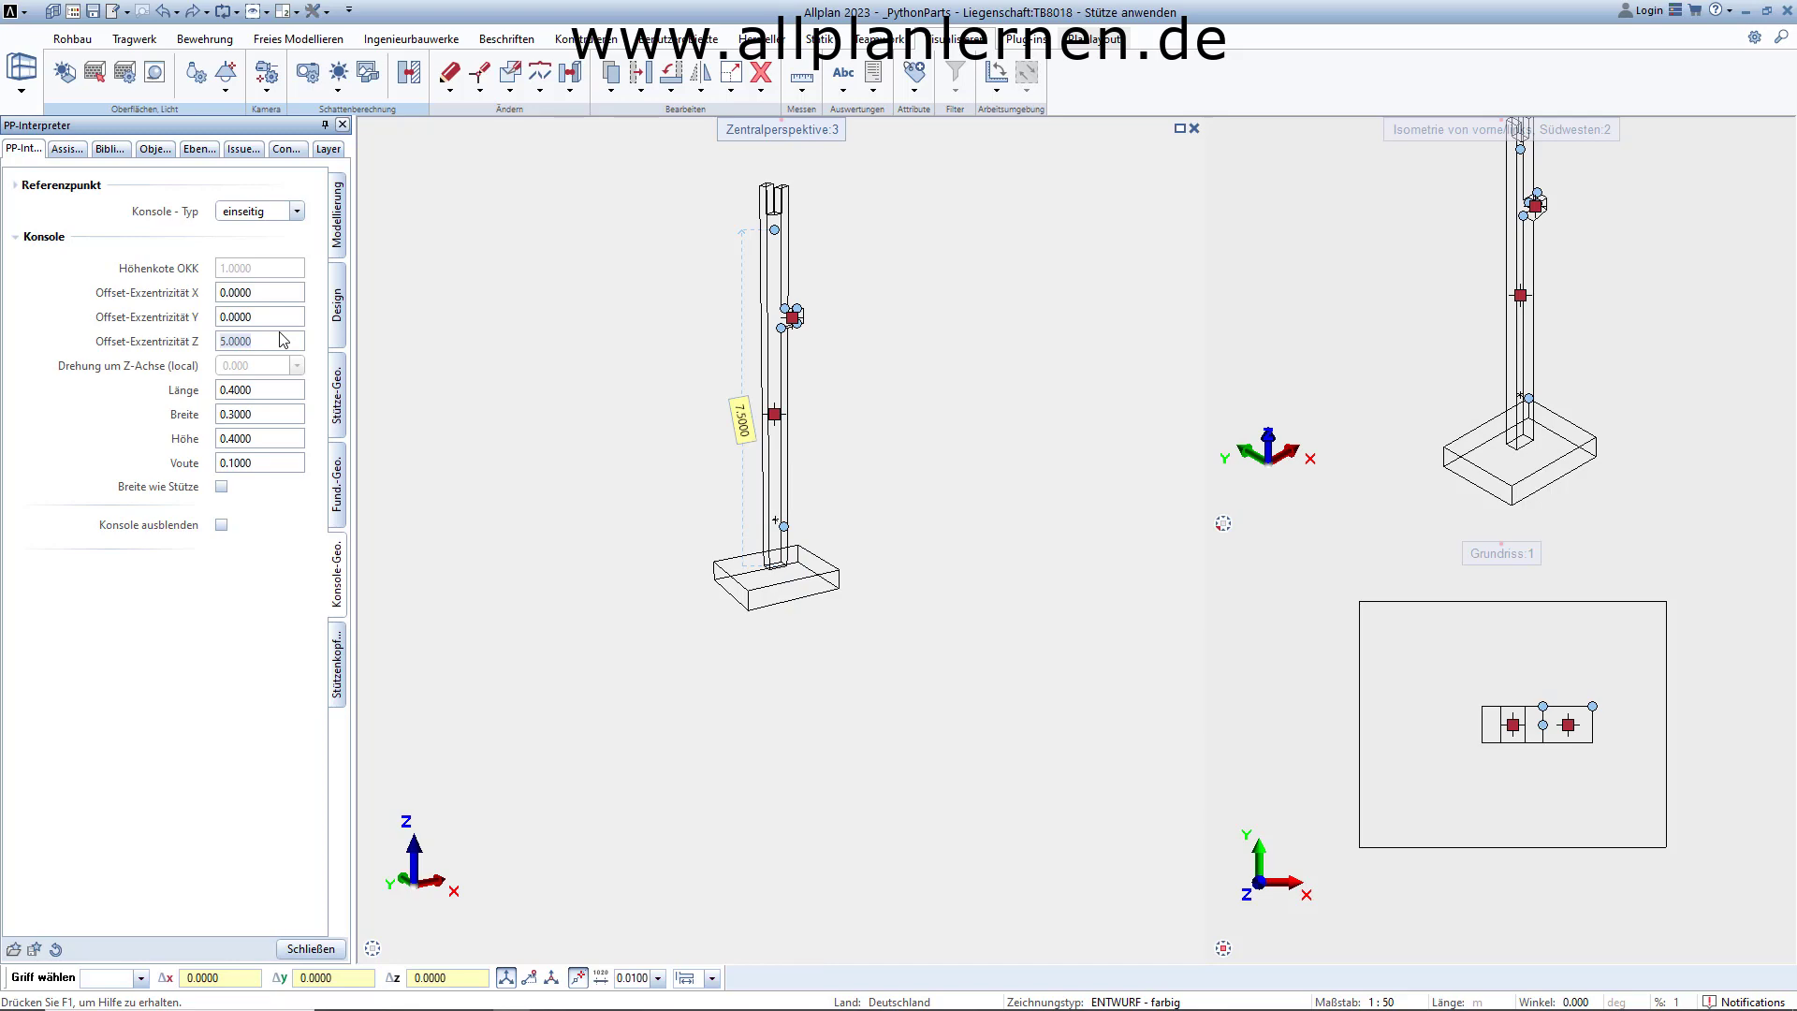
click(304, 949)
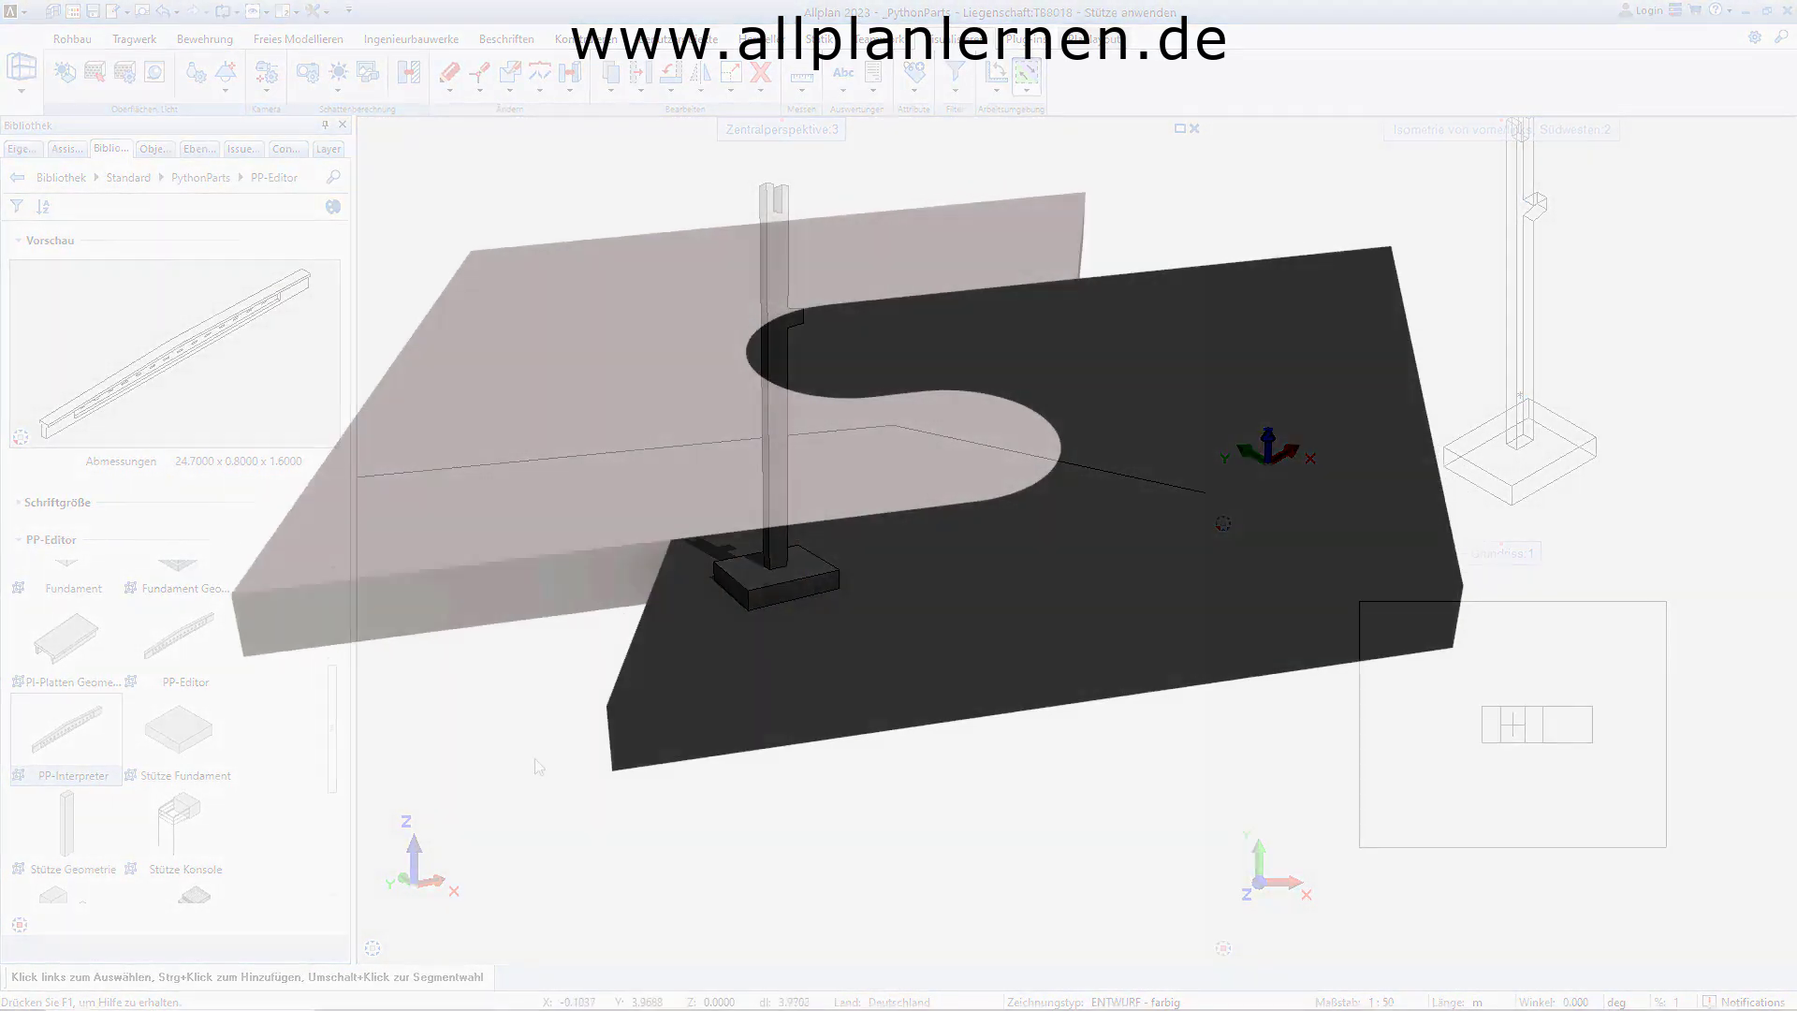